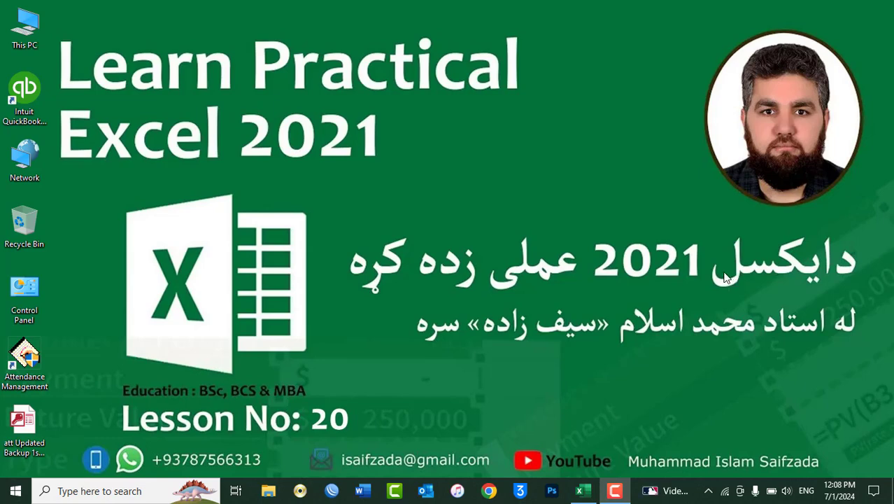
- Refresh the desktop and bring the blank Book1 Excel workbook to the front
right_click(520, 119)
left_click(543, 160)
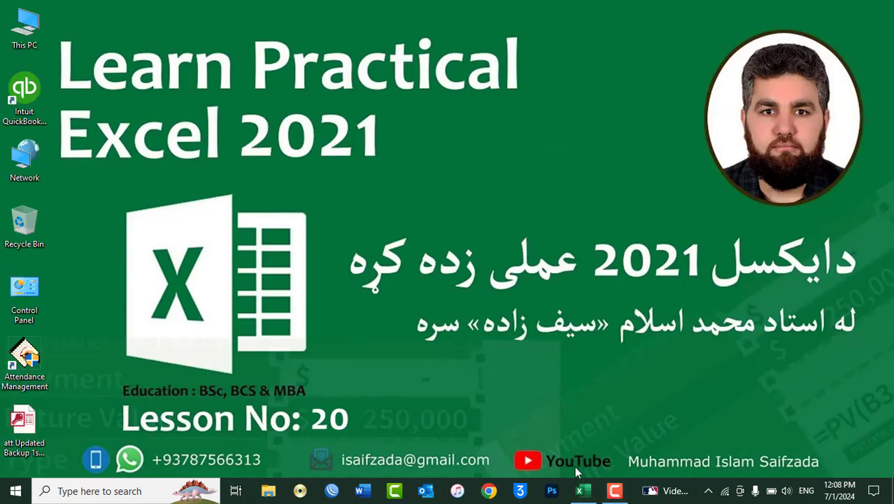
left_click(580, 490)
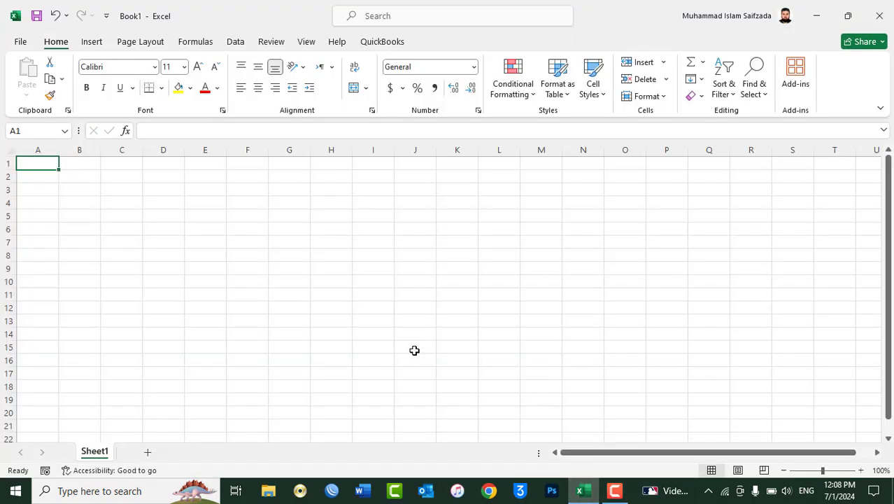
left_click(704, 63)
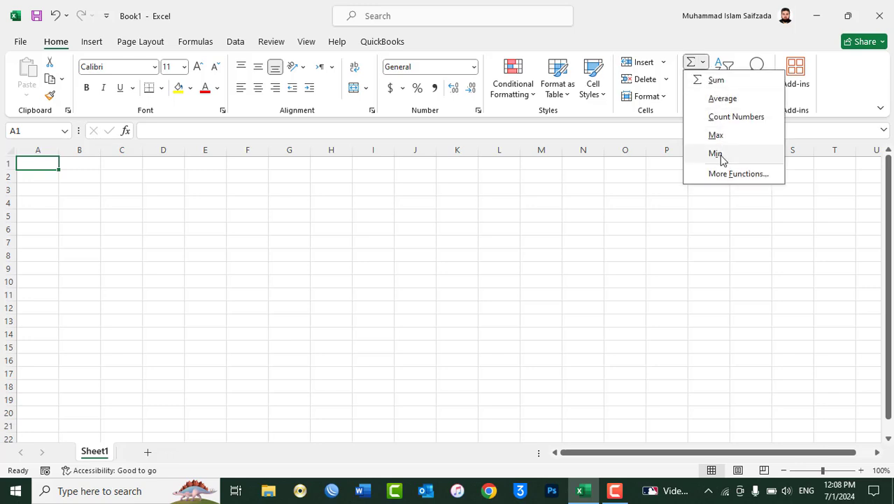
left_click(702, 63)
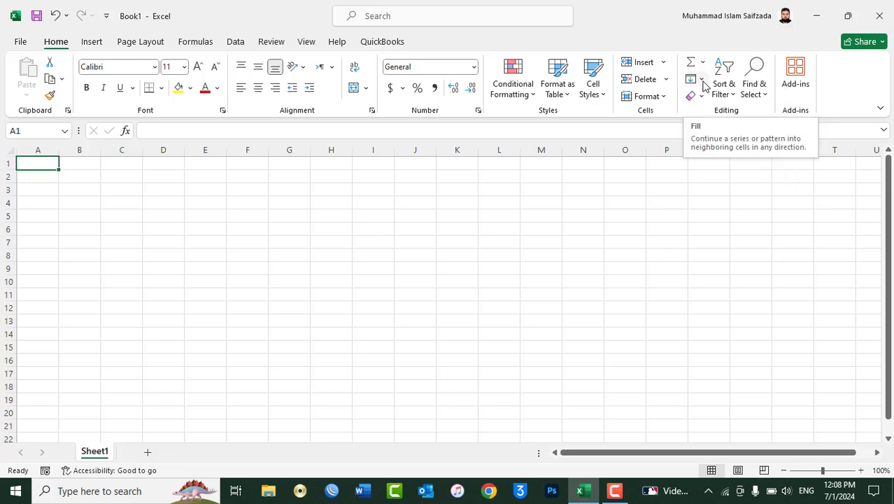
left_click(702, 80)
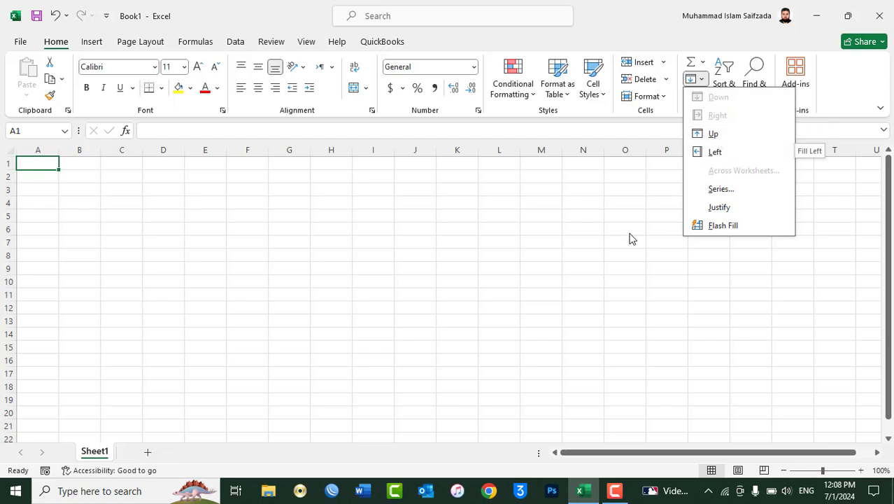
left_click(392, 232)
- Enter a sample name in I6 and fill it right to O6 and left to D6
left_click(386, 230)
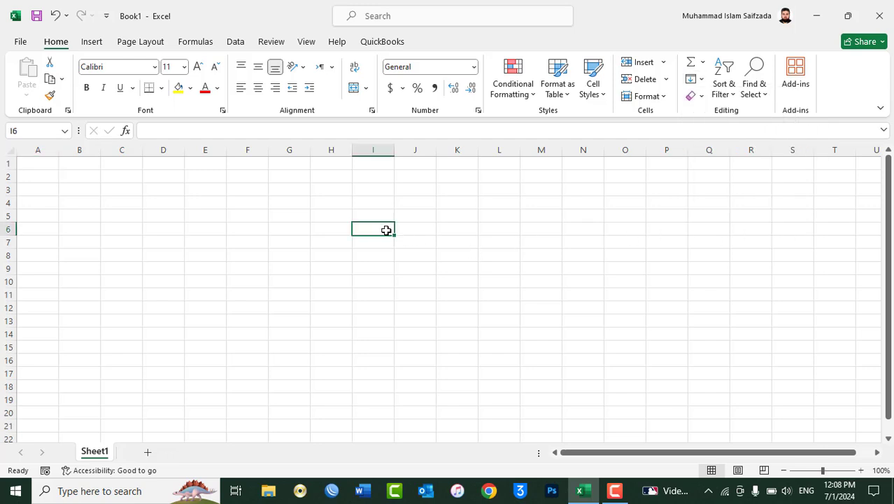
type("Asad")
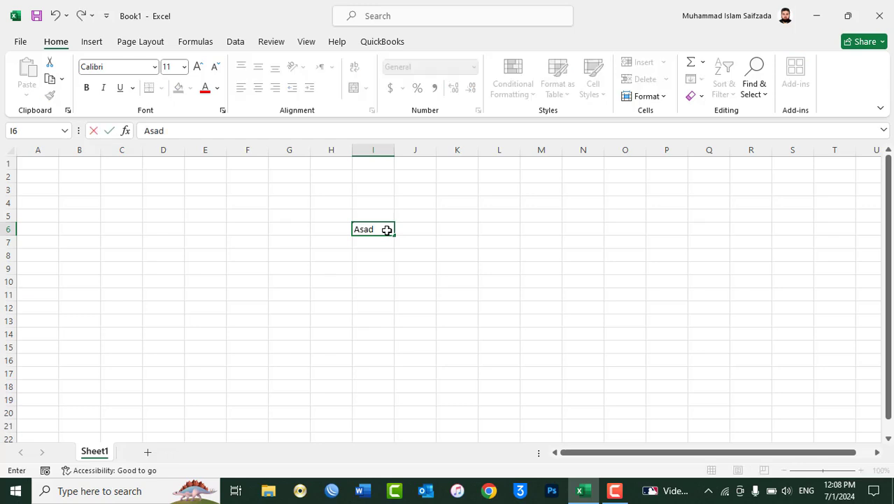
left_click(417, 219)
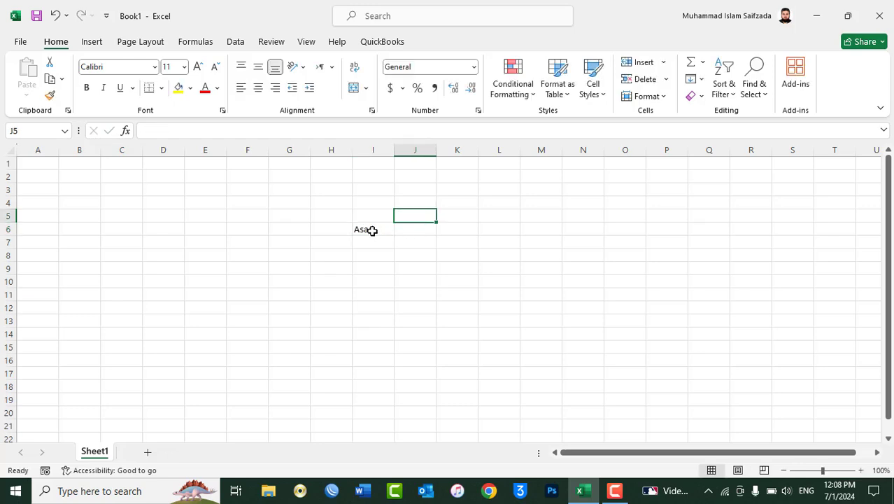
left_click_drag(373, 232, 621, 230)
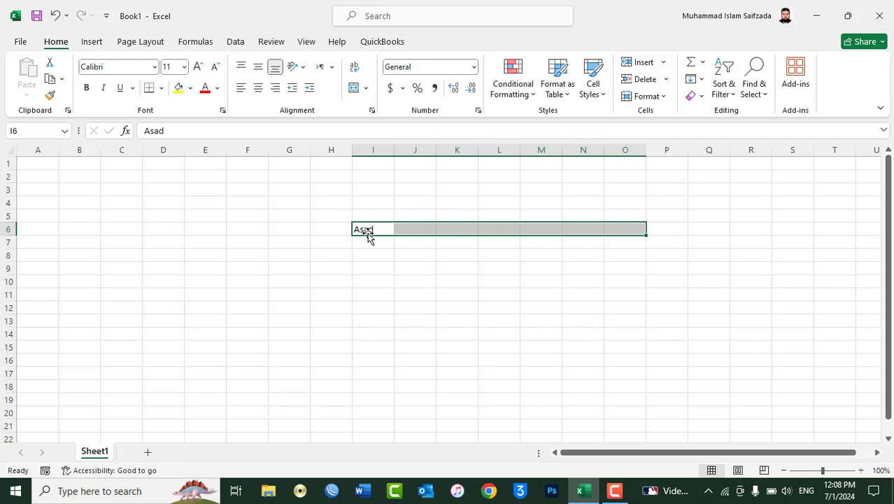
left_click(697, 81)
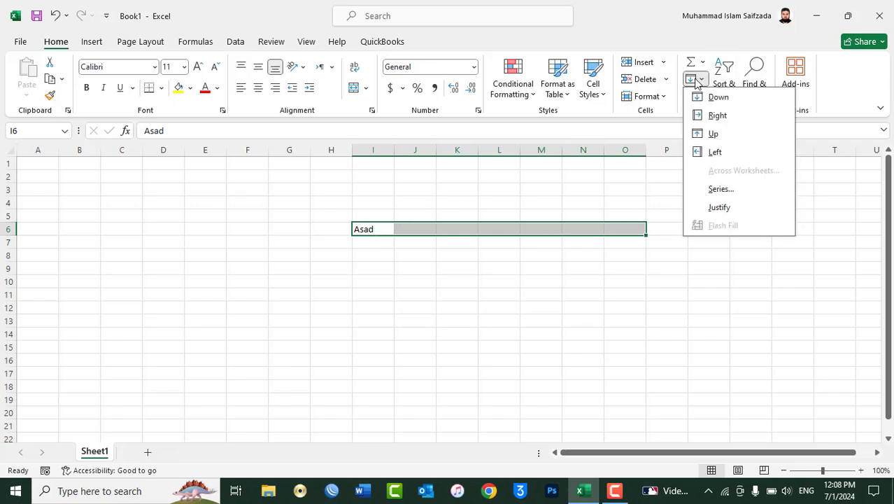
left_click(712, 116)
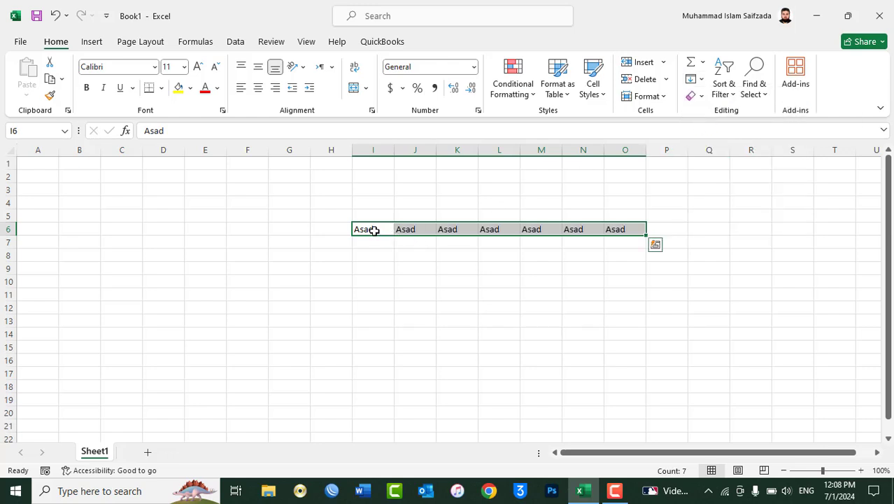
left_click_drag(365, 230, 160, 231)
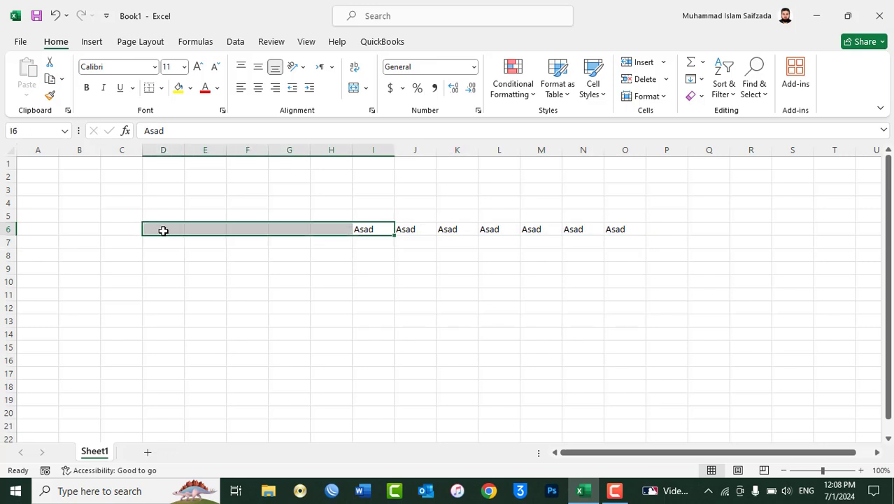
left_click(697, 79)
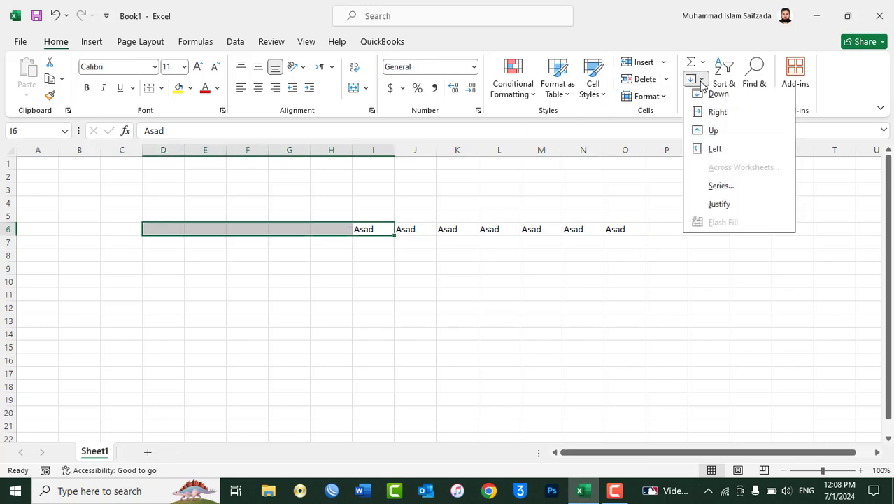
left_click(714, 152)
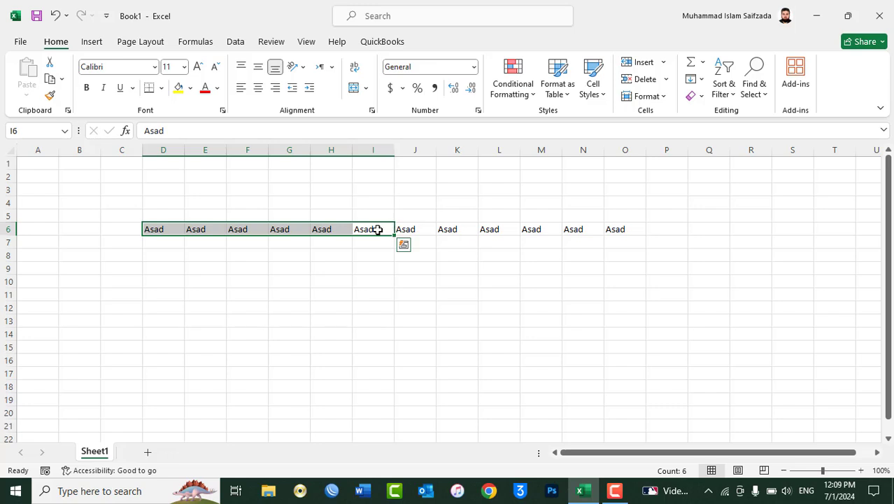
- Fill the I6 name up into I1:I5 and down into I7:I14
left_click_drag(377, 229, 375, 165)
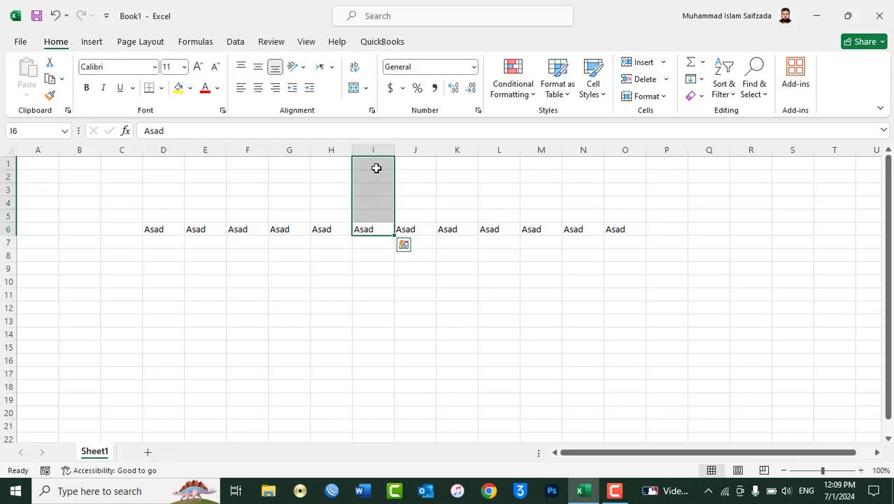
left_click(697, 79)
left_click(719, 134)
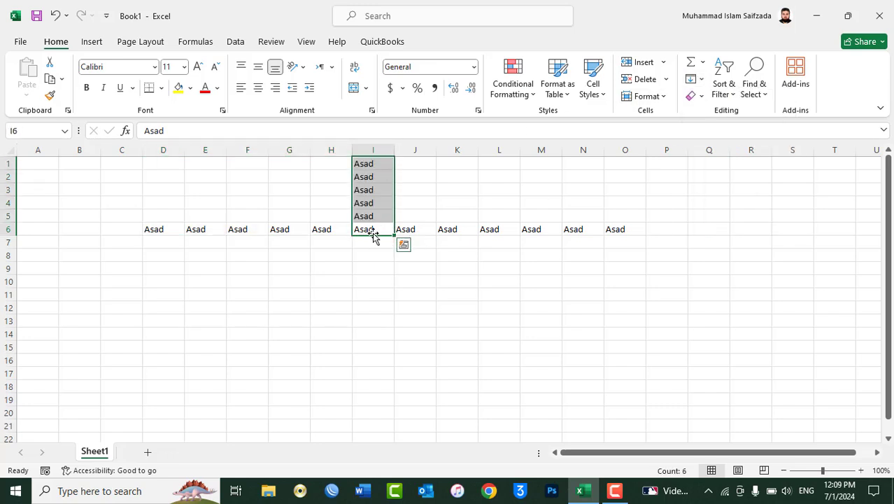
left_click_drag(375, 231, 375, 335)
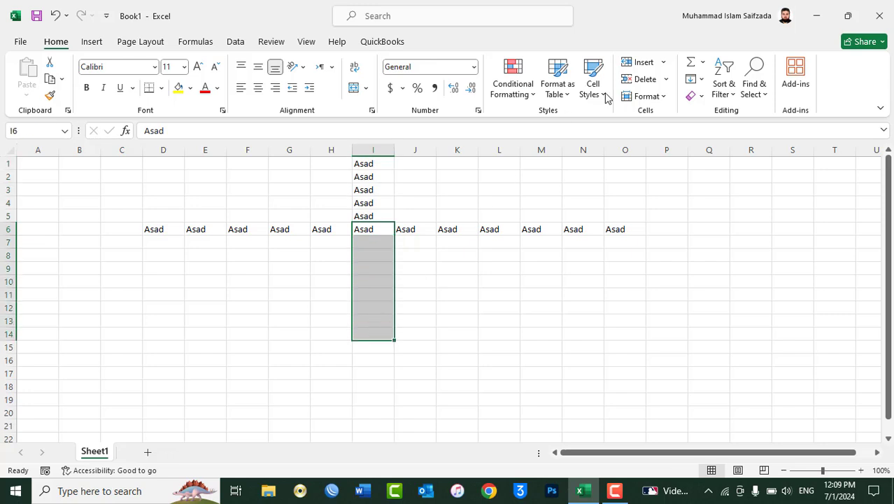
left_click(701, 80)
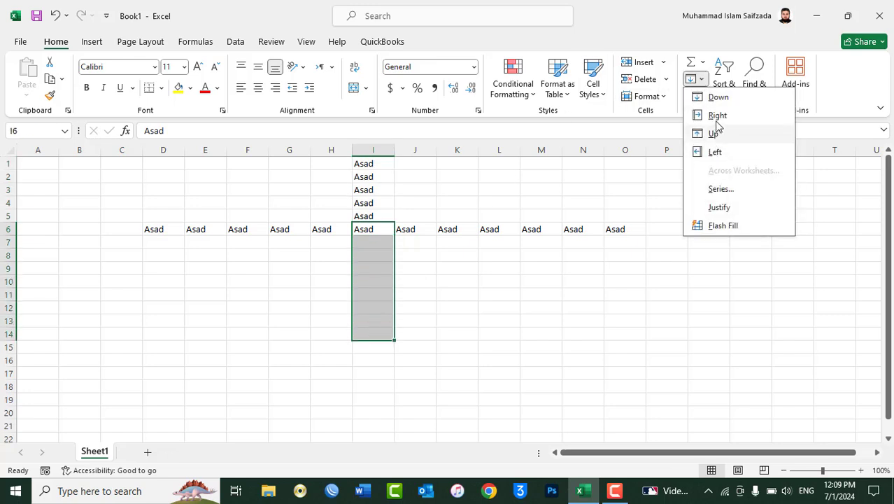
left_click(719, 98)
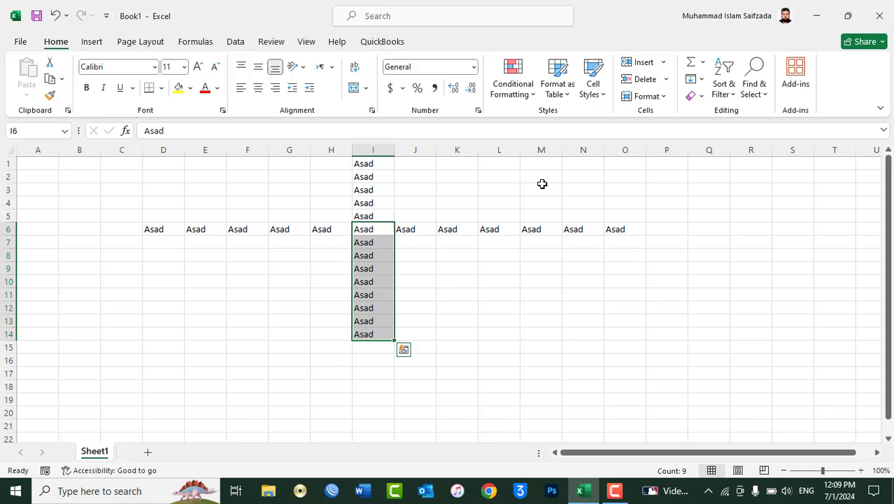
left_click(542, 184)
- Clear the whole sheet and enter the sample name in cell H4
key("ctrl+a")
key("Delete")
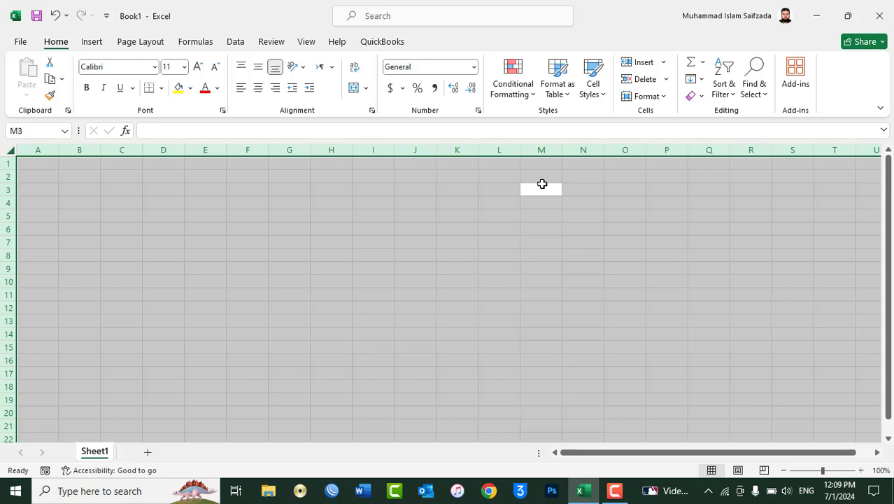
left_click(339, 202)
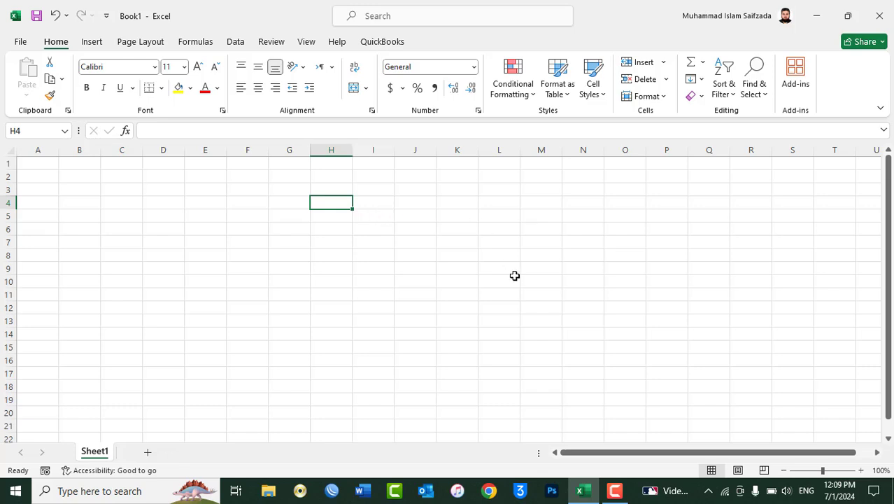
left_click(456, 253)
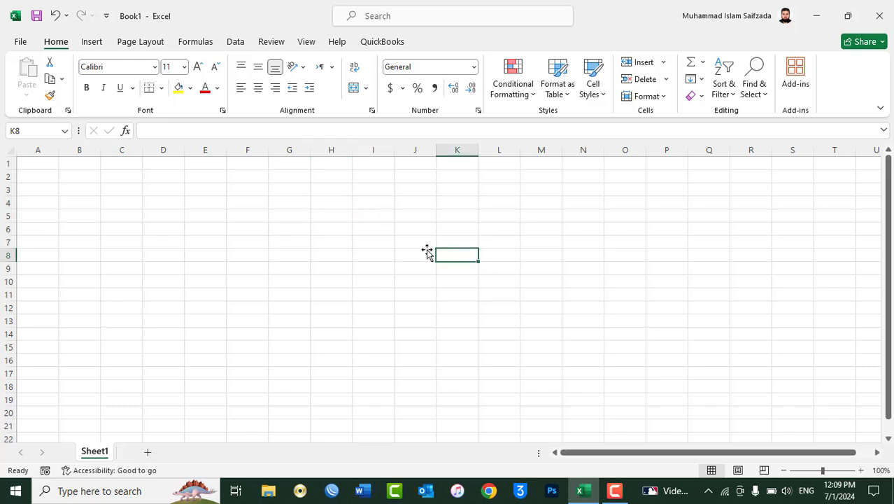
left_click(335, 202)
type("Asad")
left_click(417, 212)
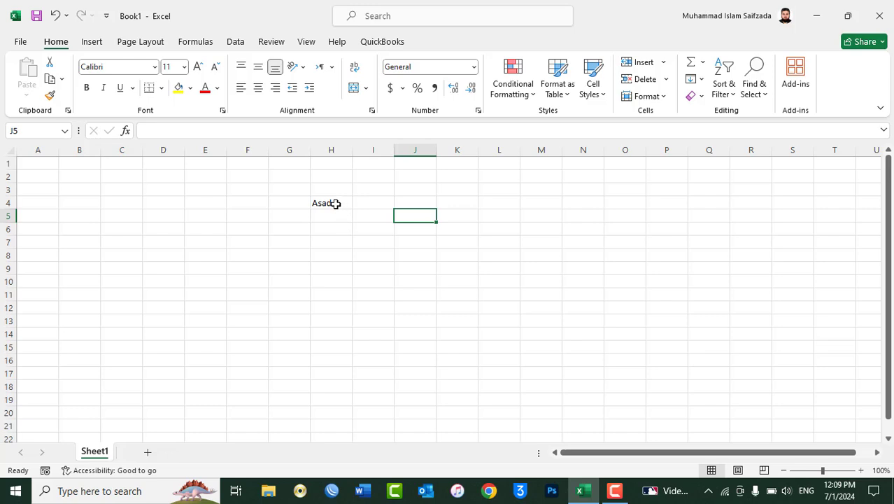
- Copy the H4 name with the fill handle across E4:M4 and down H1:H11
left_click_drag(334, 203, 345, 340)
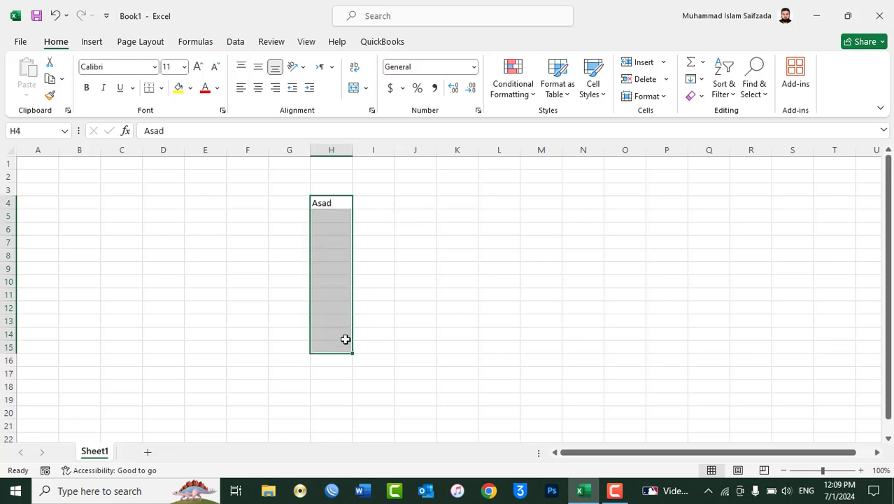
key("ctrl+d")
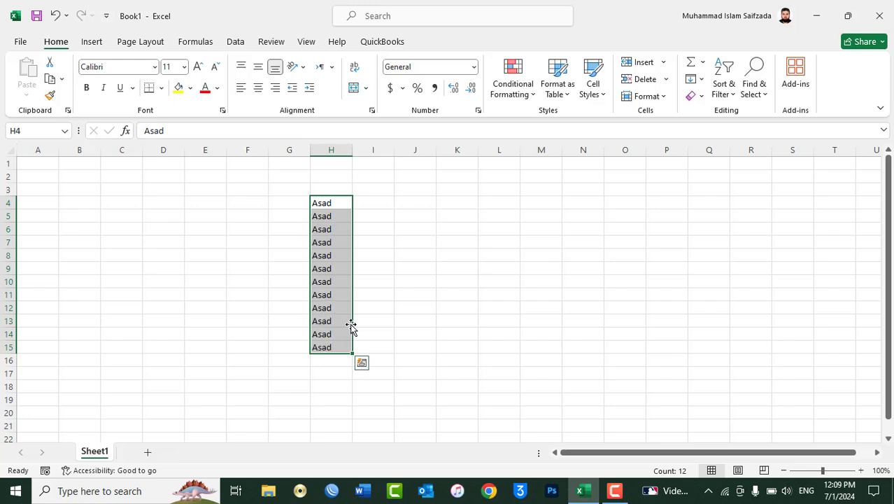
key("ctrl+z")
left_click(349, 203)
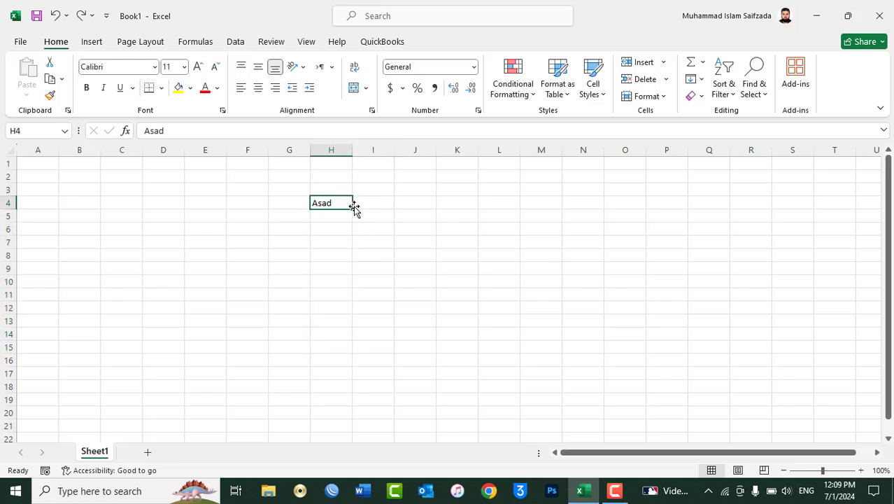
left_click_drag(352, 208, 575, 211)
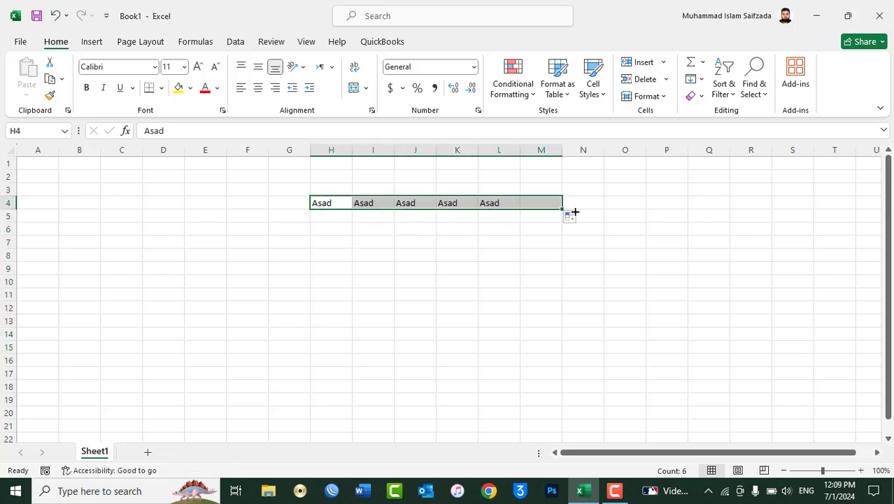
left_click(343, 204)
left_click_drag(352, 207, 349, 161)
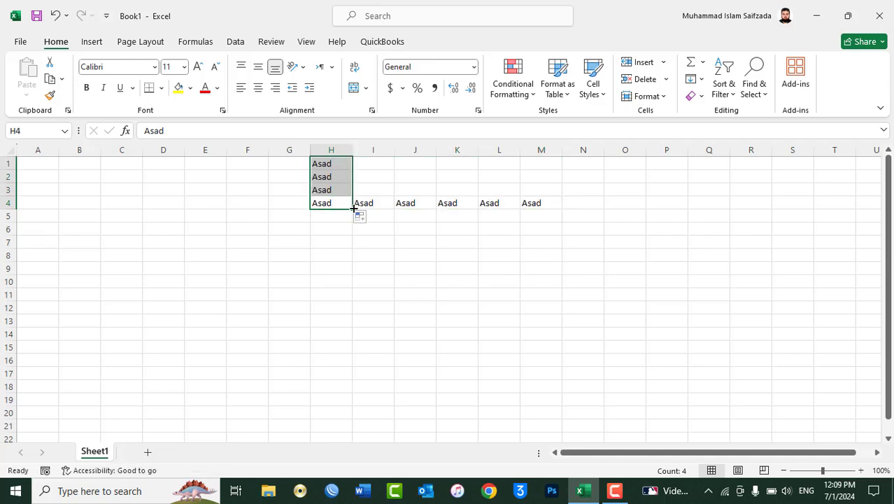
left_click_drag(353, 208, 347, 303)
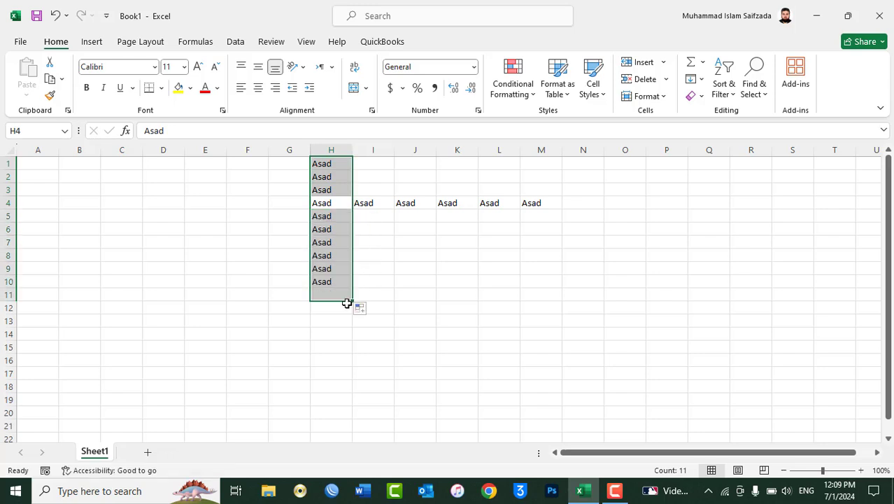
left_click(319, 203)
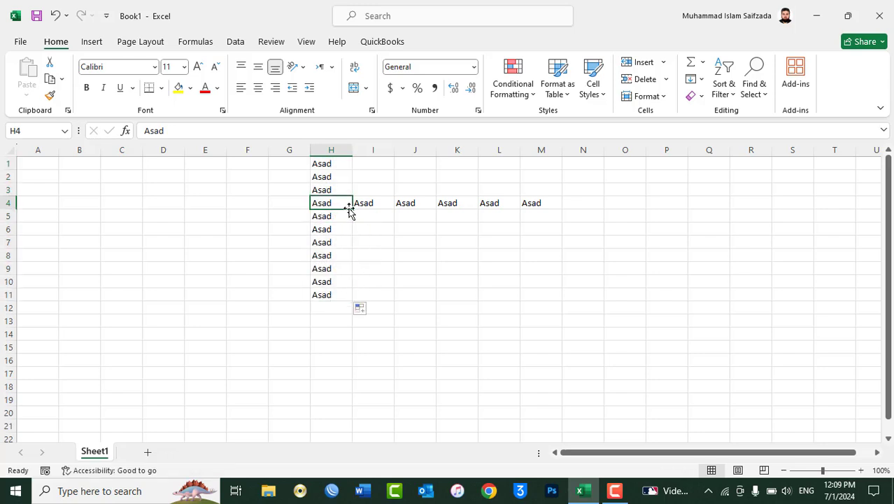
left_click_drag(351, 208, 190, 203)
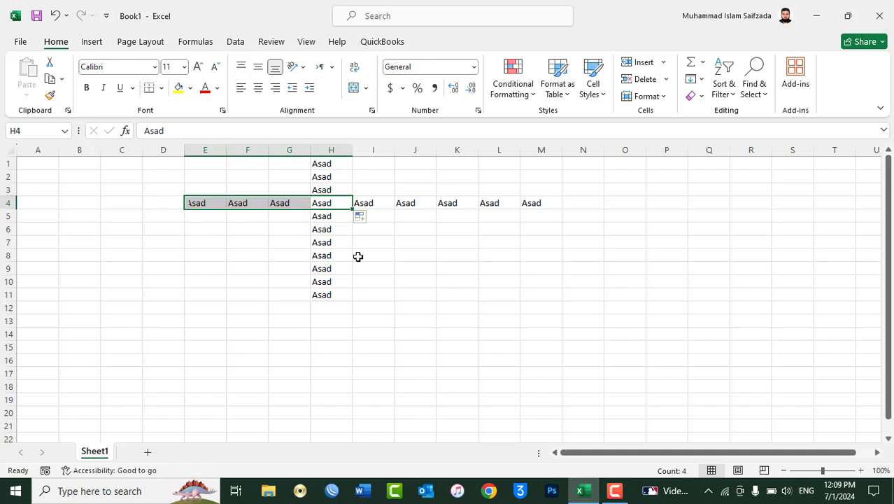
left_click(506, 280)
- Select all and delete every entry so the worksheet is empty
key("ctrl+a")
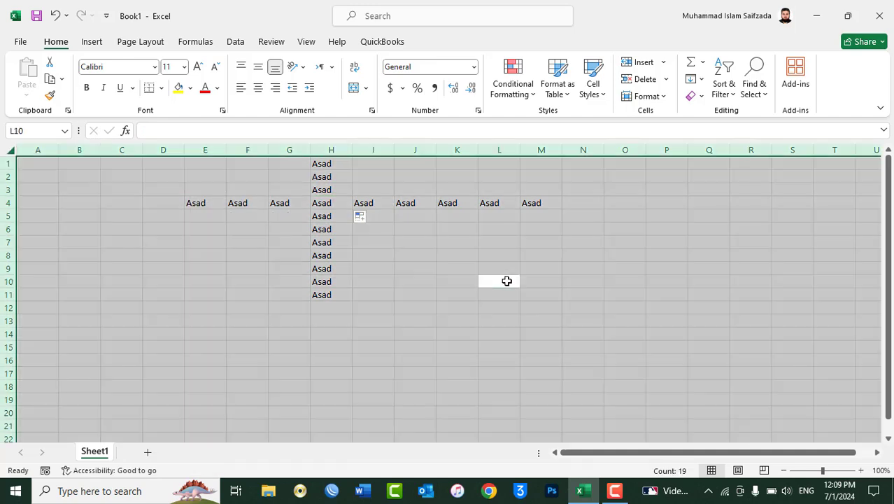
key("Delete")
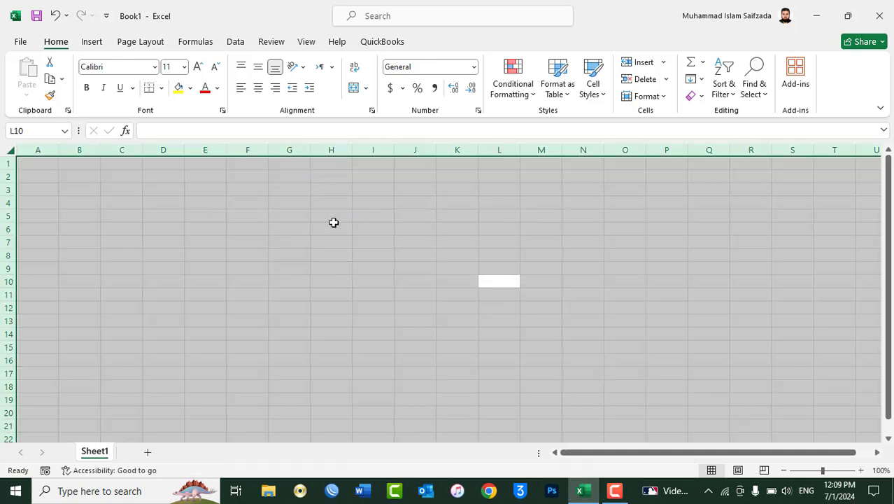
left_click(345, 211)
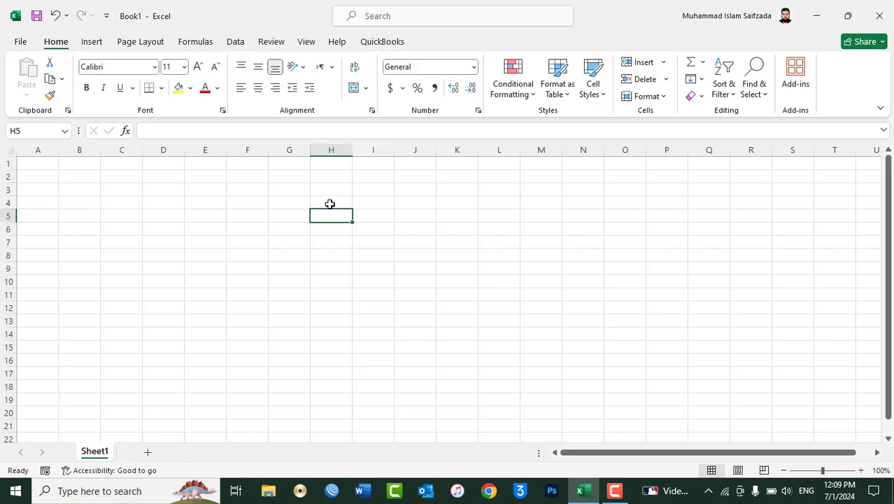
mouse_move(327, 202)
left_mouse_down()
mouse_move(560, 367)
mouse_move(658, 394)
left_mouse_up()
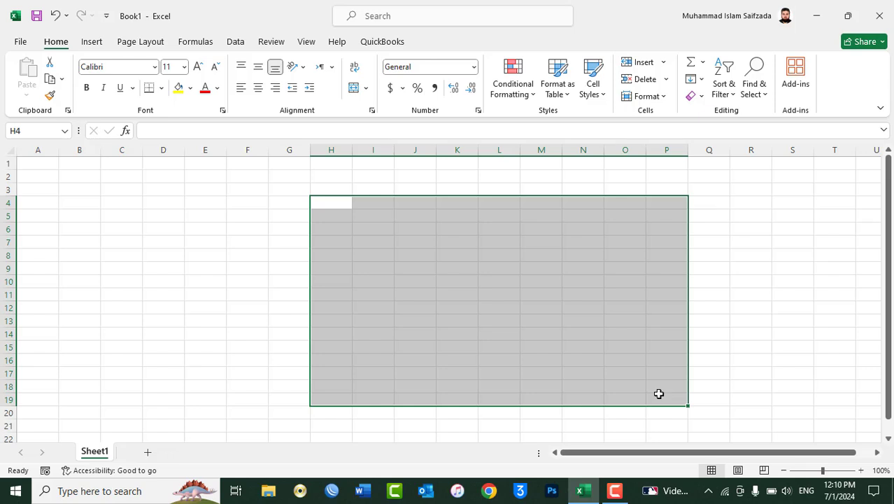
type("Na")
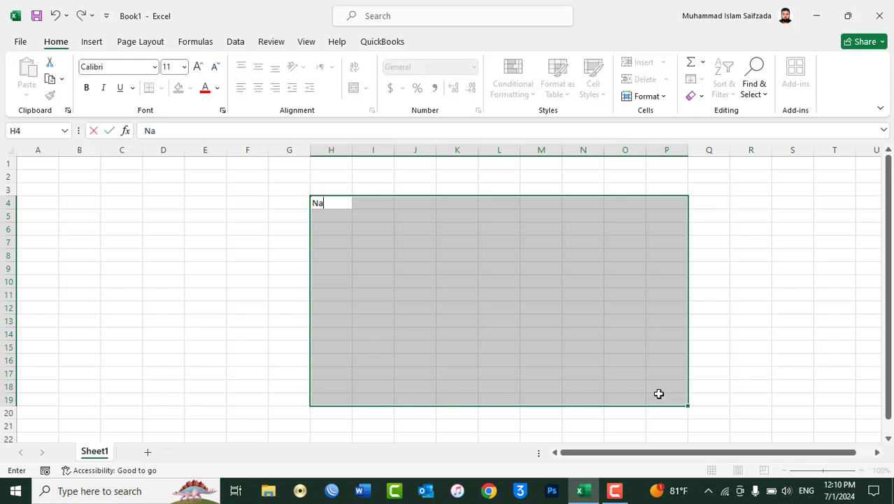
type("qeeb")
key("ctrl+Return")
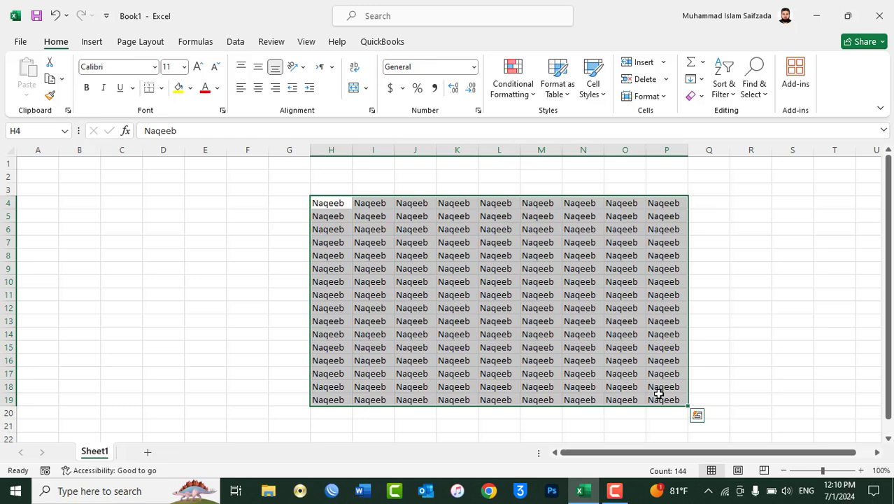
key("Delete")
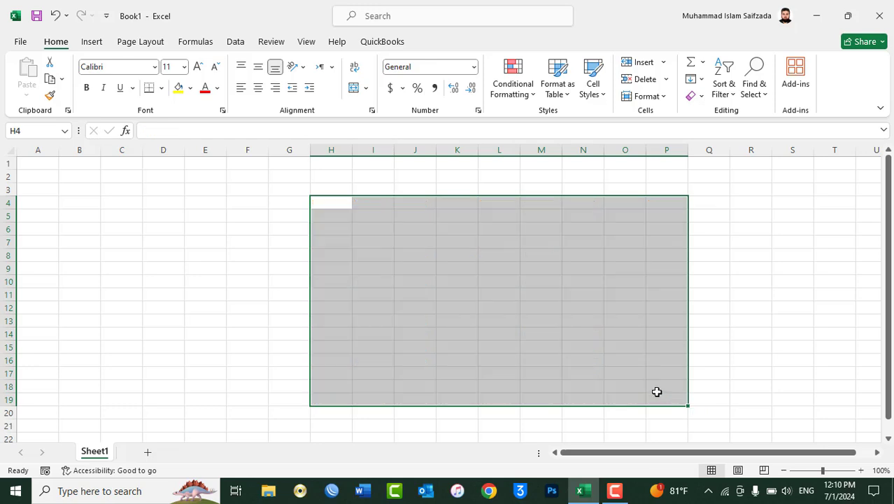
left_click(287, 202)
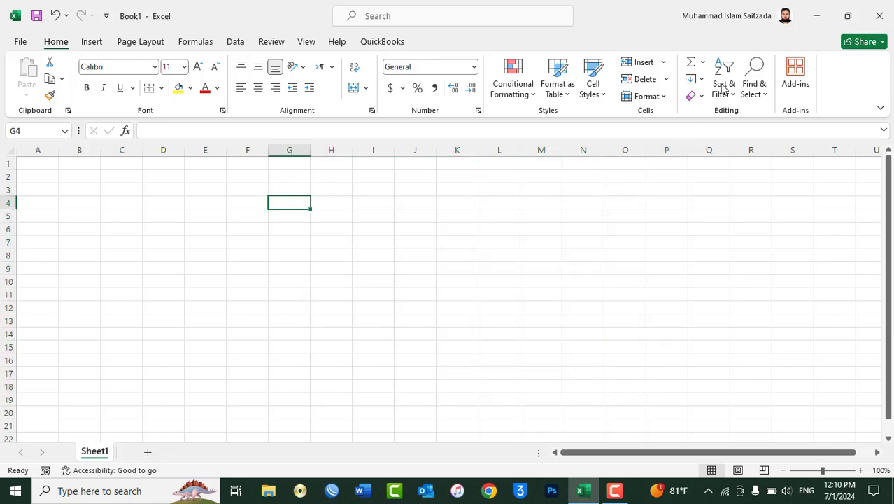
left_click(701, 80)
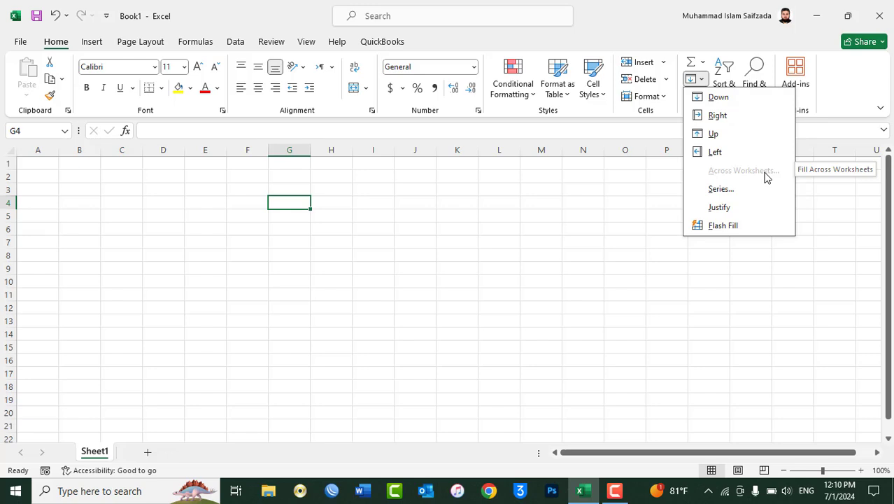
key("Escape")
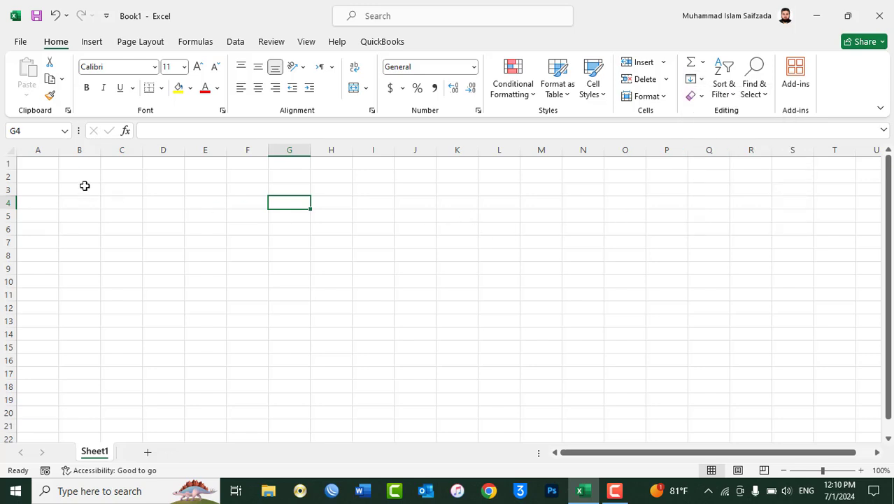
- Enter headings EmpID, EmpName, Post and Salary in A1:D1 and autofit column B
left_click(44, 166)
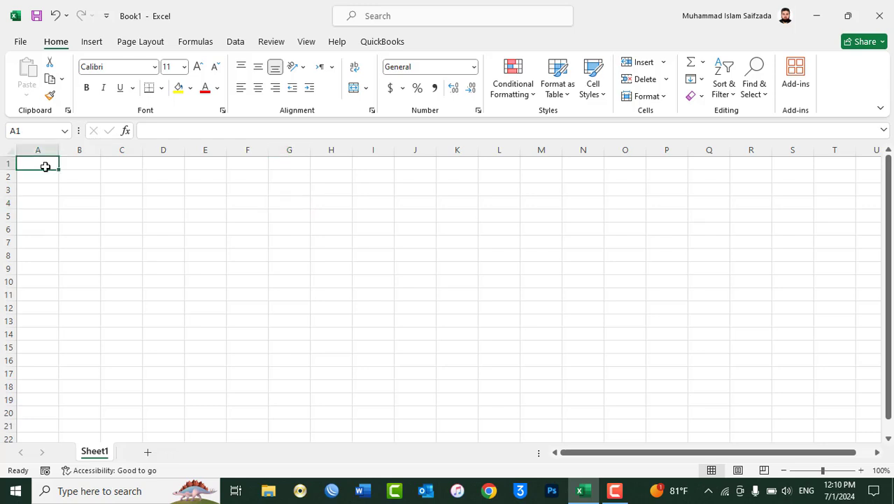
type("Emplo")
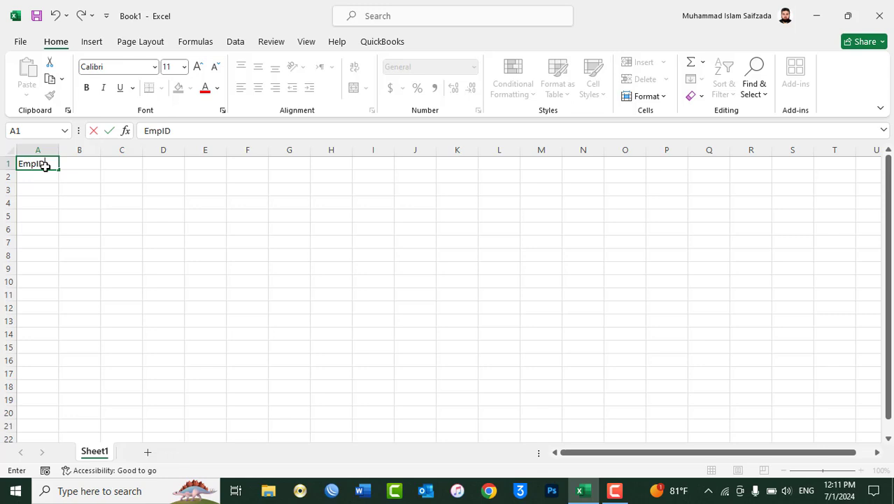
key("Tab")
type("EmpName")
key("Tab")
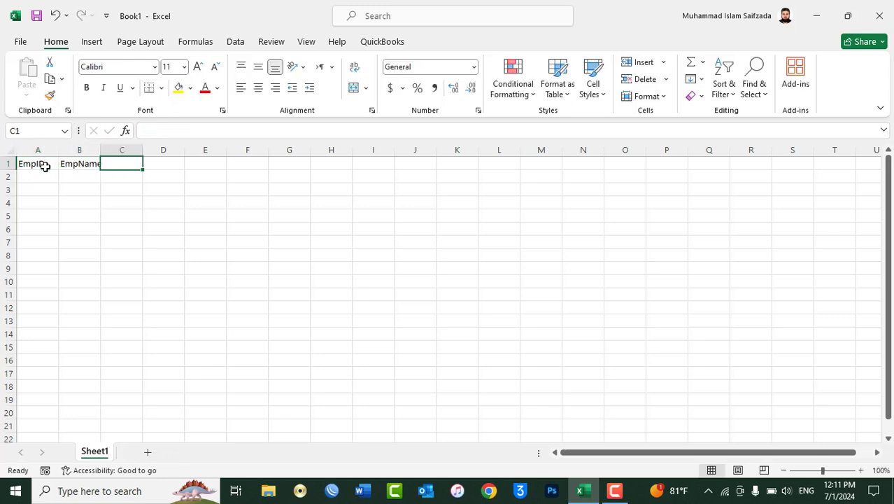
type("Post")
key("Tab")
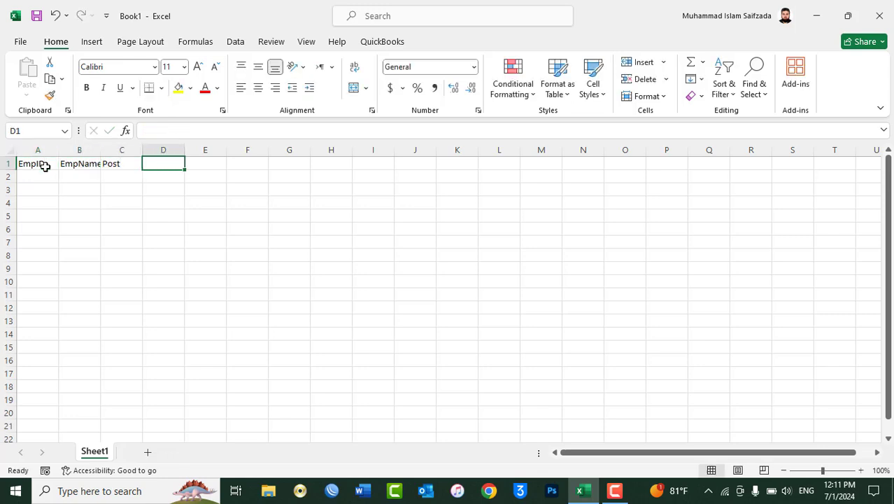
type("Salary")
key("Tab")
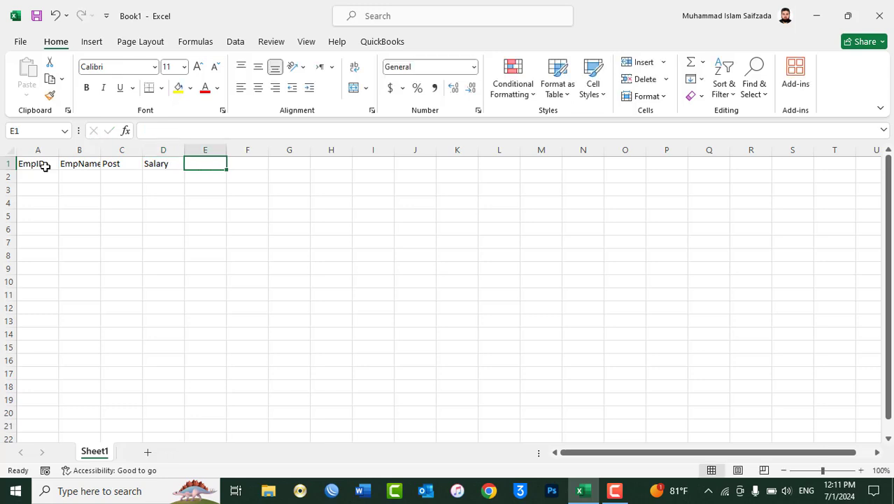
double_click(101, 150)
- Number the EmpID cells A2:A11 from 1 to 10 using Fill Series
left_click(55, 177)
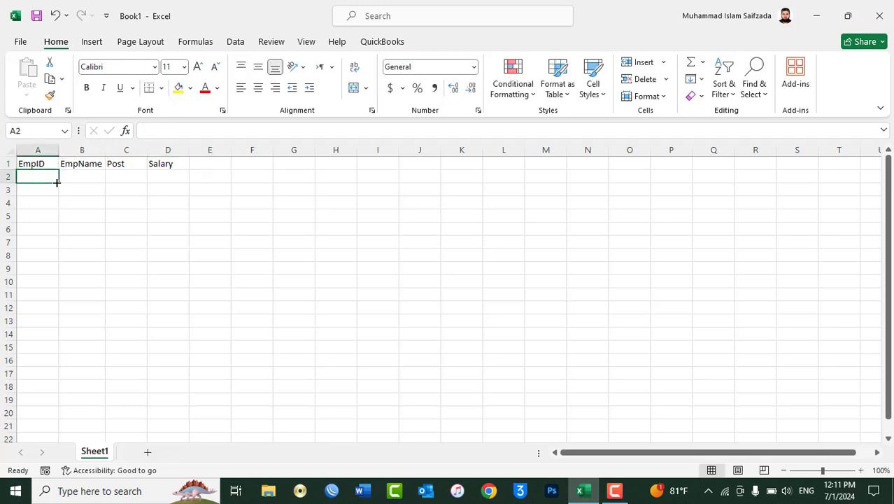
type("1")
key("Escape")
type("1")
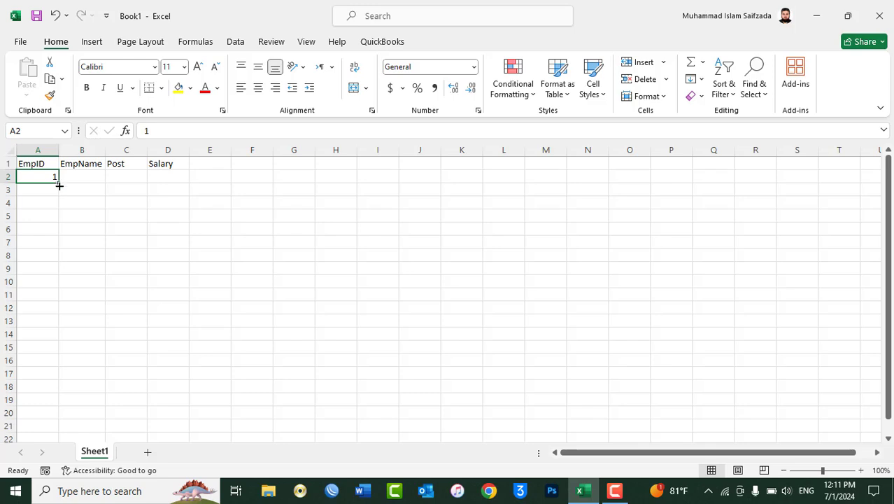
left_click_drag(59, 182, 49, 297)
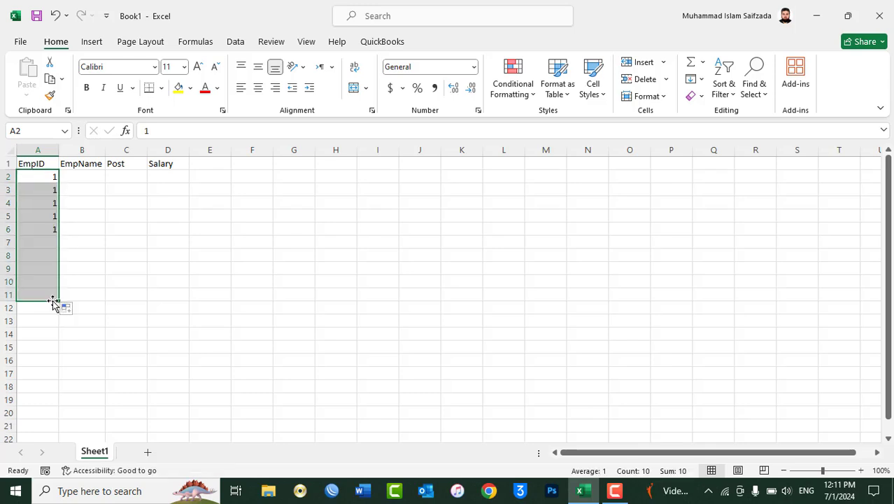
left_click(67, 309)
left_click(98, 341)
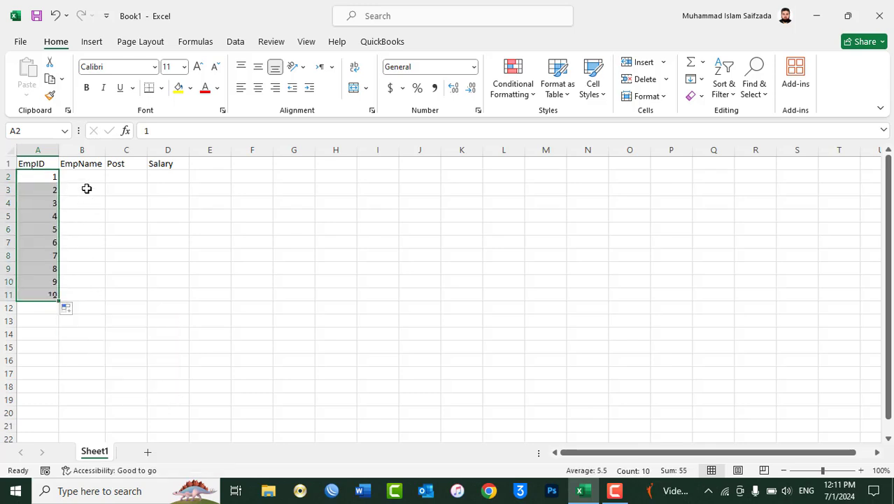
left_click(86, 178)
- Type employee names into B2:B5, correcting the name in B5
type("AJmal")
key("Return")
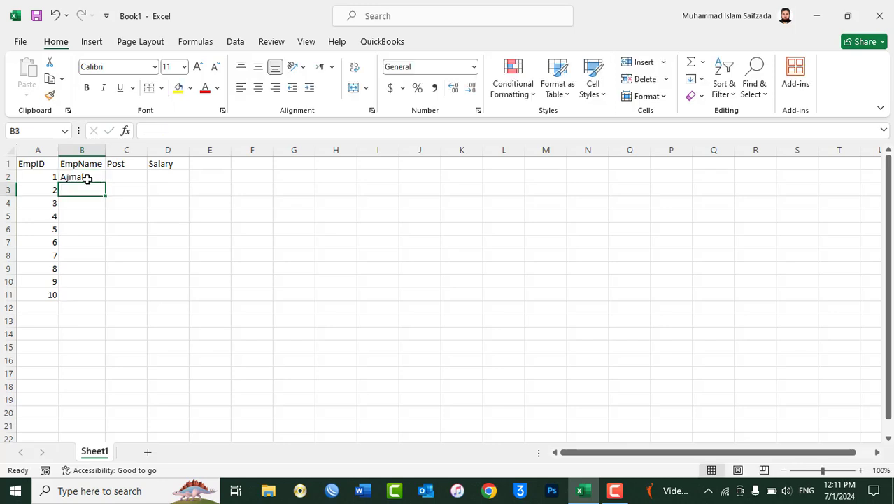
type("Fahim")
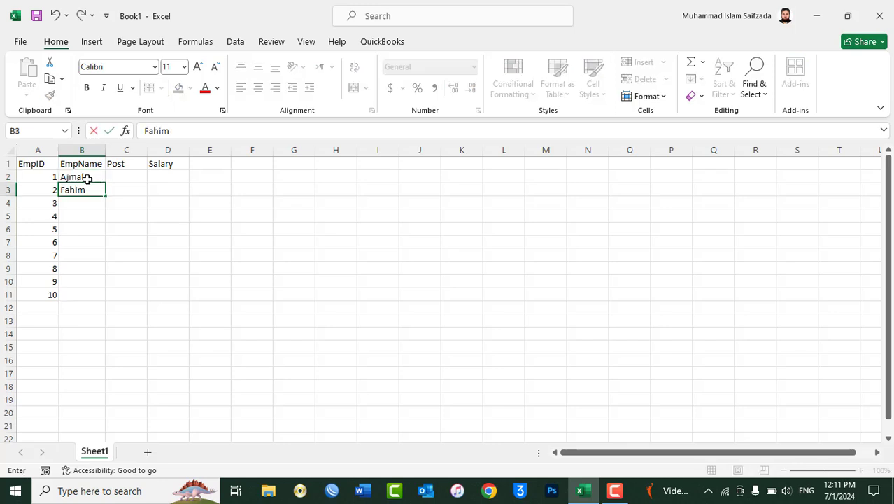
key("Return")
type("Asad")
key("Return")
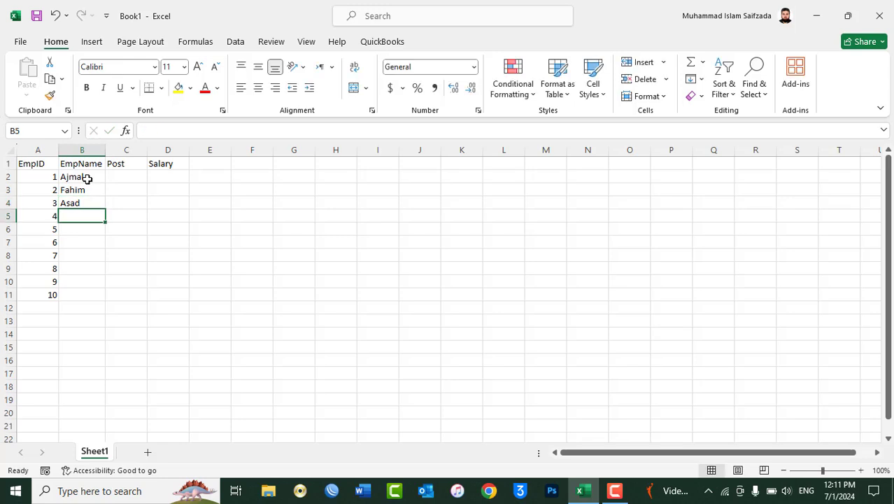
type("Salma")
key("Return")
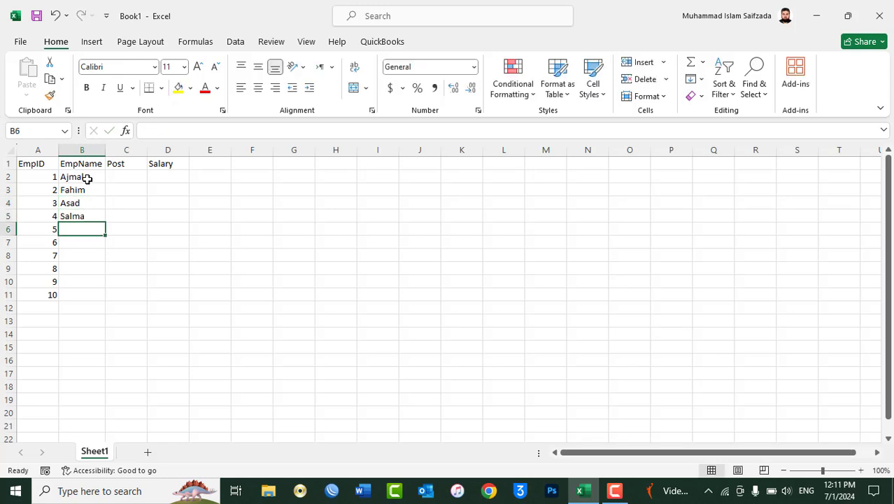
key("Up")
type("Salam")
key("Return")
- Enter the remaining employee names in B6:B11
type("Islam")
key("Return")
type("Khan")
key("Return")
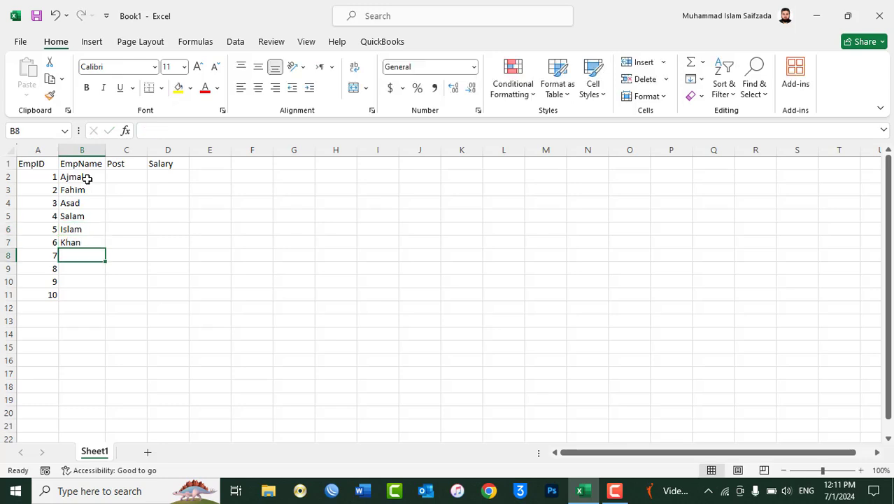
type("Hazrat")
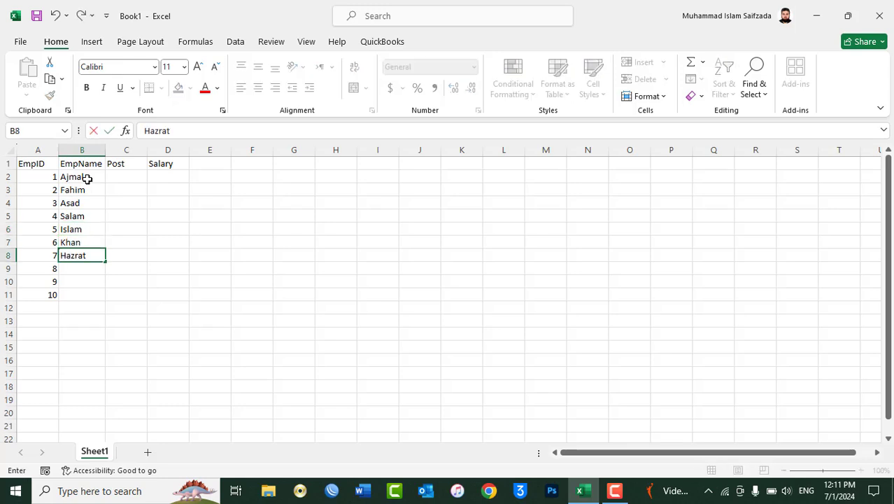
type(" Wali")
key("Return")
type("Ma")
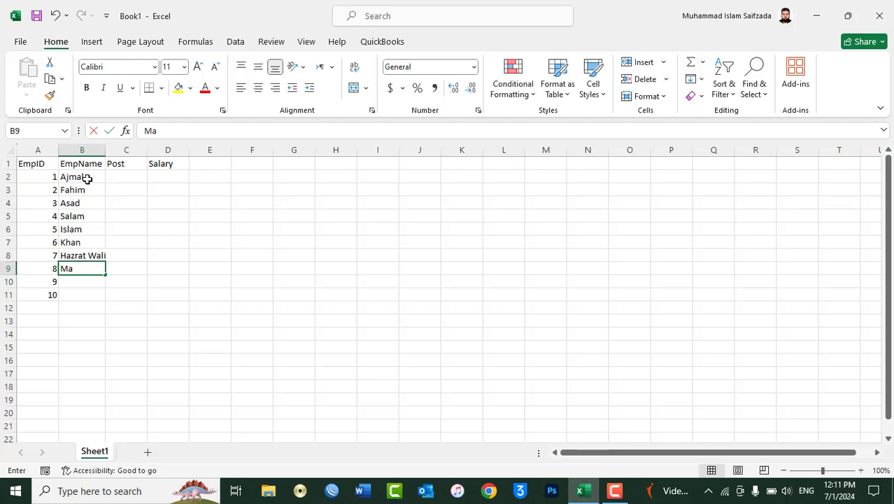
type("nsoor")
key("Return")
type("Naqe")
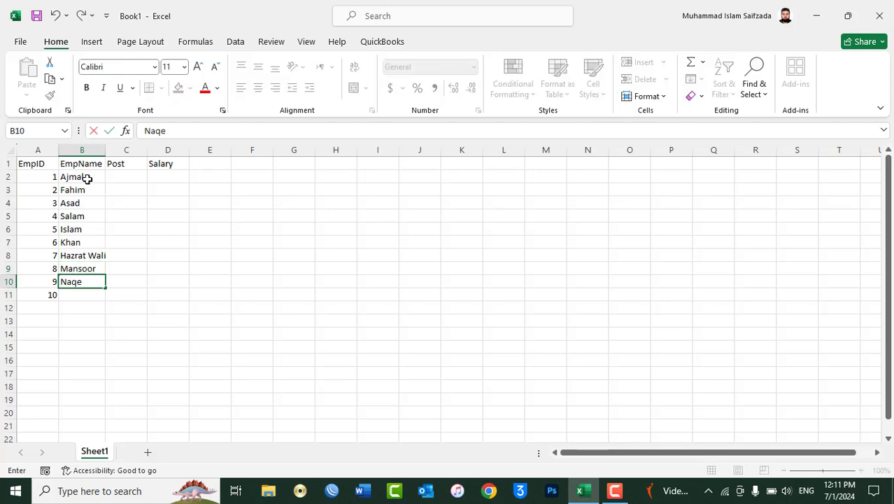
type("eb")
key("Return")
type("Shakeel")
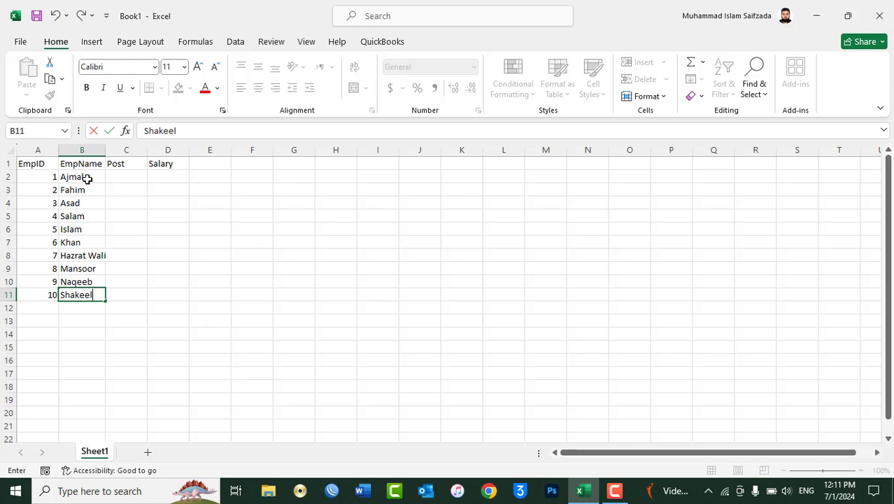
key("Tab")
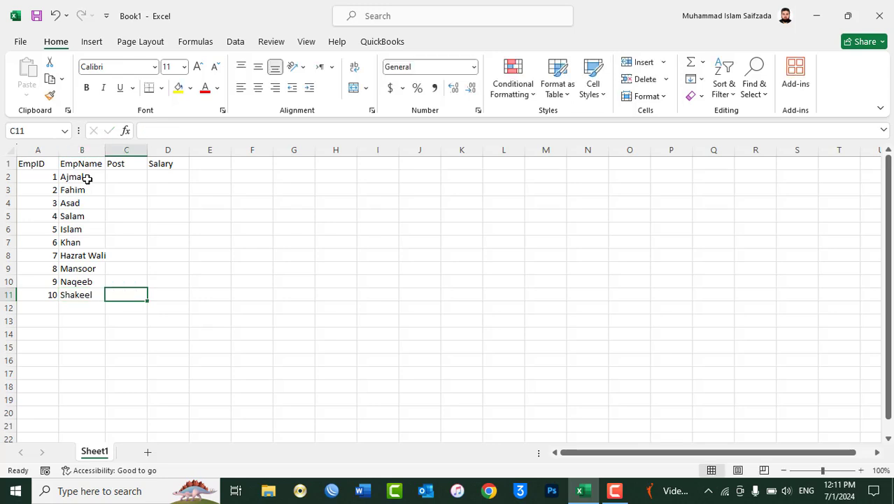
key("Up")
key("Up")
key("Up")
key("Up")
key("Up")
key("Up")
key("Up")
key("Up")
key("Up")
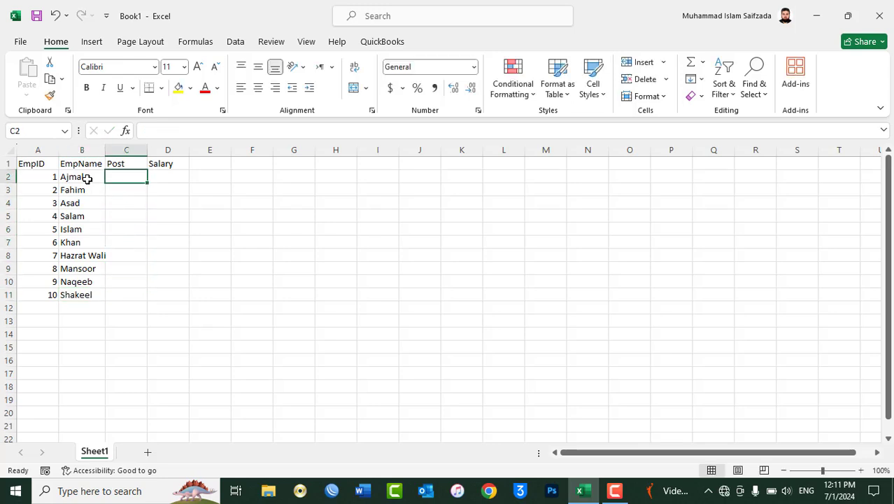
- Fill C2:C11 with 'IT Officer' and D2:D11 with 20000, widening the EmpName column
key("shift+Down")
key("shift+Down")
key("shift+Down")
key("shift+Down")
key("shift+Down")
key("shift+Down")
key("shift+Down")
key("shift+Down")
key("shift+Down")
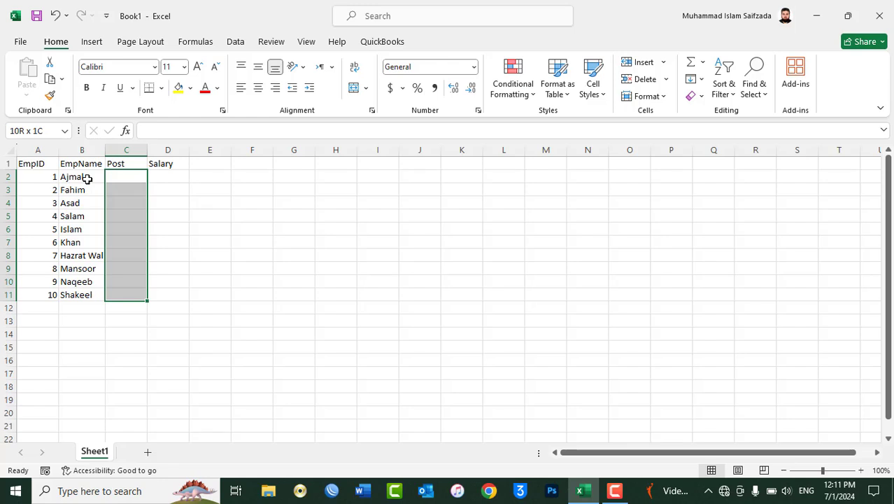
type("IT Officer")
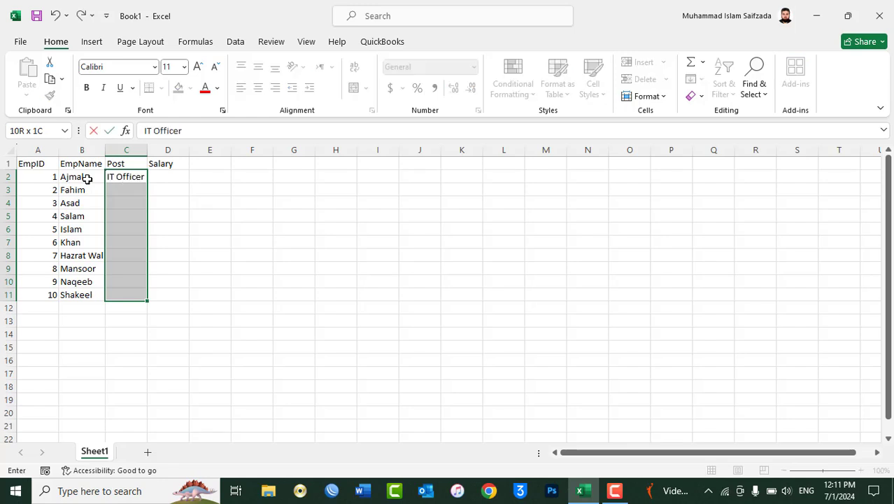
key("ctrl+Return")
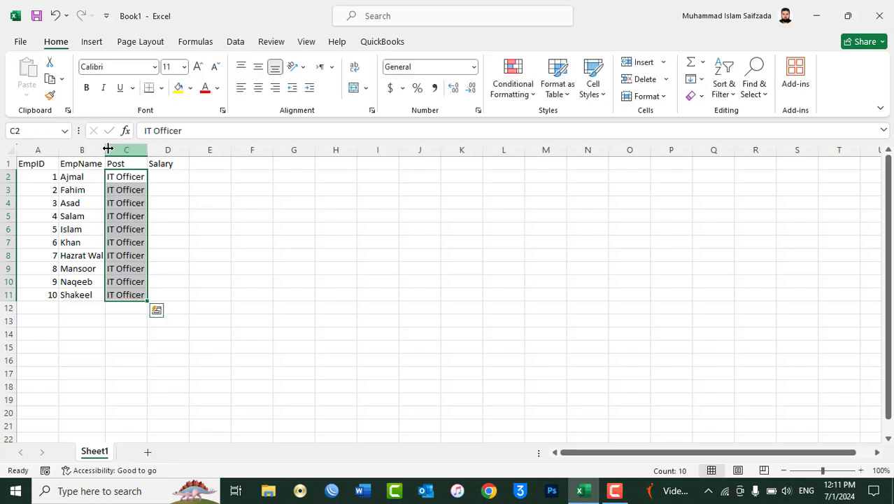
mouse_move(105, 150)
left_mouse_down()
mouse_move(232, 149)
mouse_move(189, 294)
left_mouse_up()
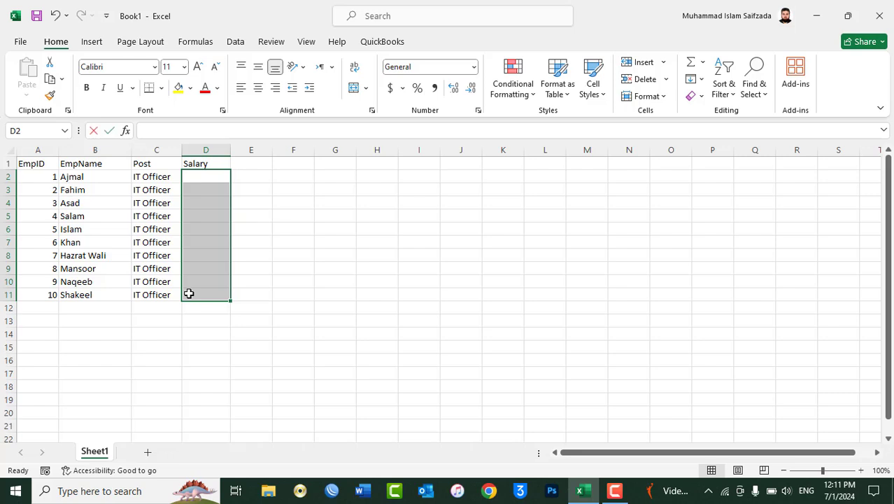
type("20000")
key("ctrl+Return")
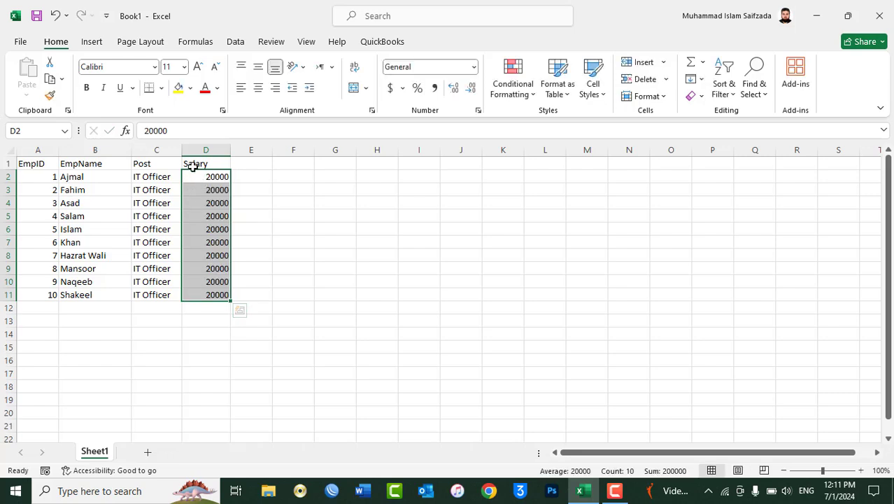
mouse_move(190, 165)
left_mouse_down()
mouse_move(35, 153)
mouse_move(13, 175)
left_mouse_up()
- Bold the headings, centre A1:D11 horizontally and vertically, and apply All Borders
left_click(86, 88)
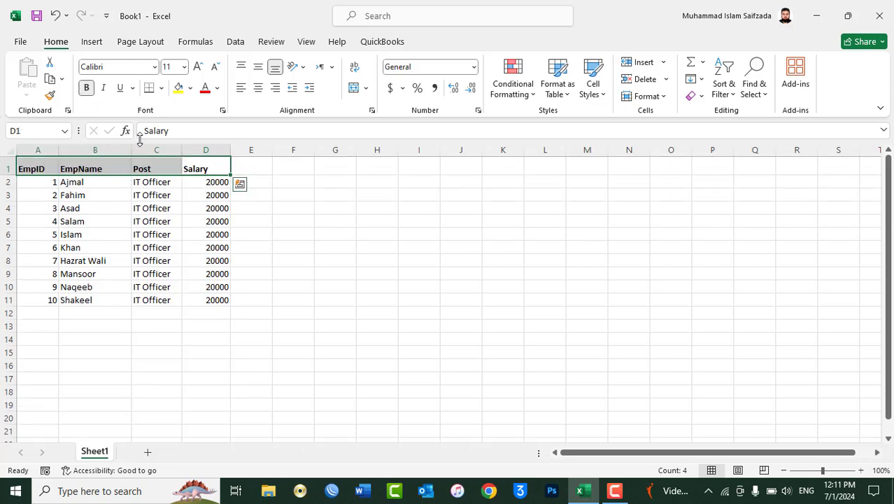
left_click(258, 86)
left_click(258, 66)
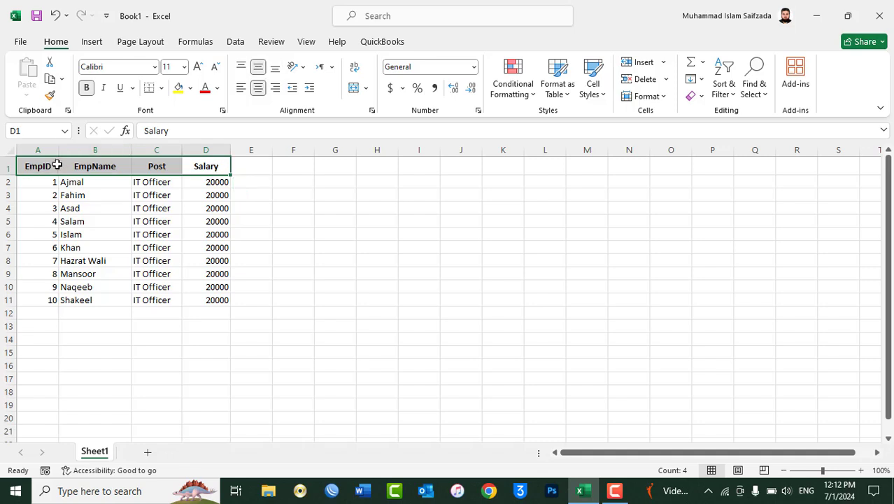
left_click_drag(44, 168, 191, 302)
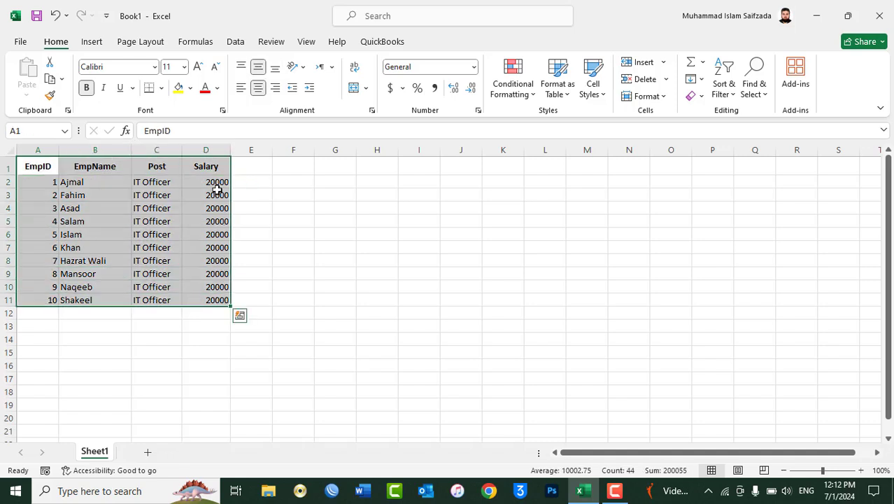
left_click(258, 87)
left_click(258, 66)
left_click(258, 87)
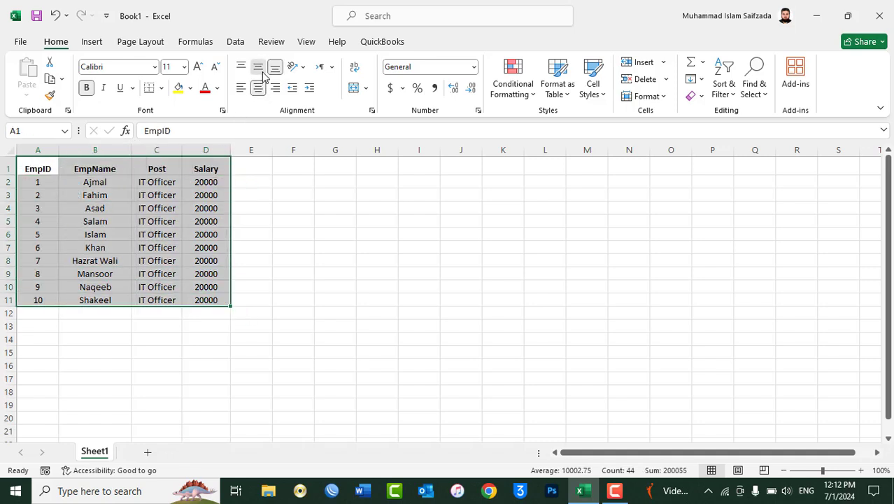
left_click(258, 67)
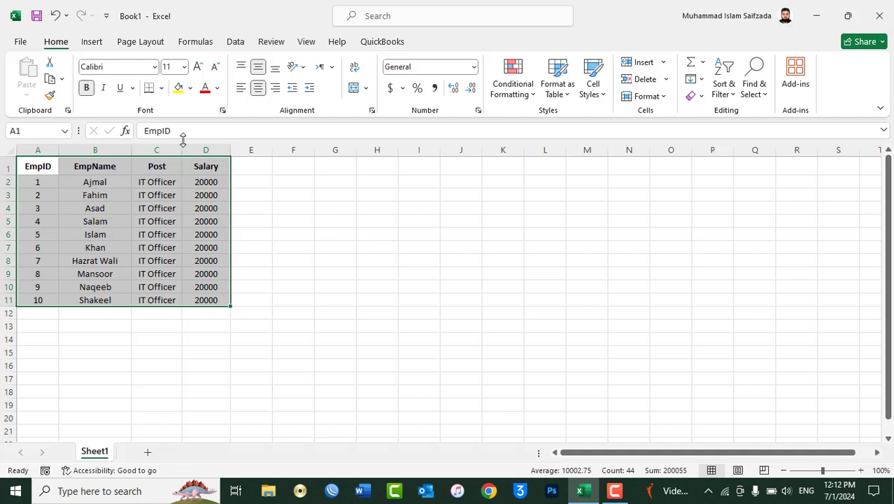
left_click(161, 88)
left_click(186, 219)
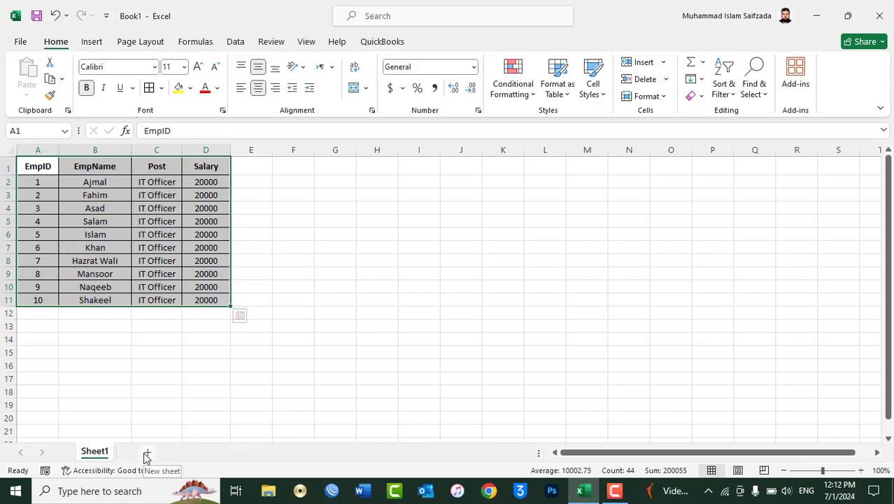
- Add a new blank Sheet2, then return to Sheet1's employee table
left_click(701, 79)
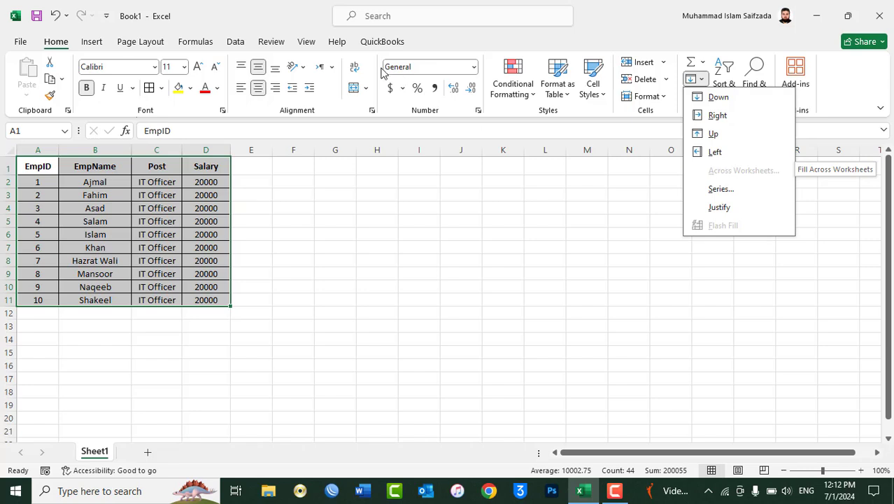
left_click(258, 8)
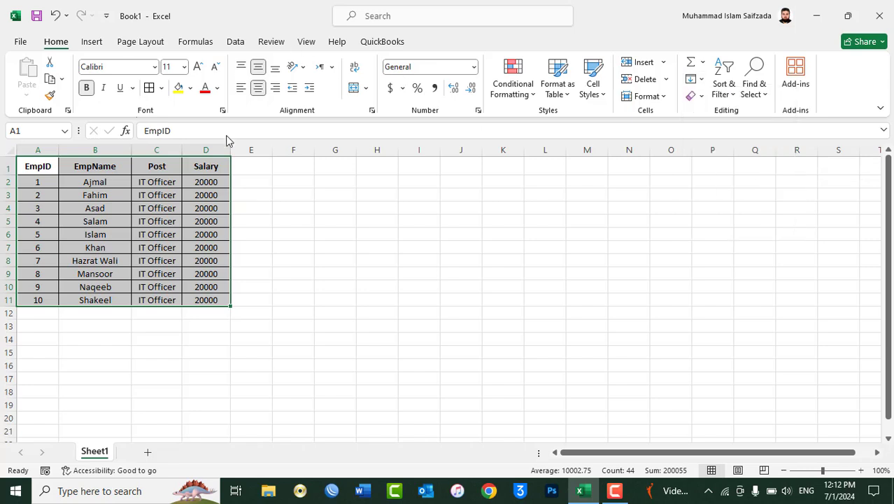
left_click(146, 453)
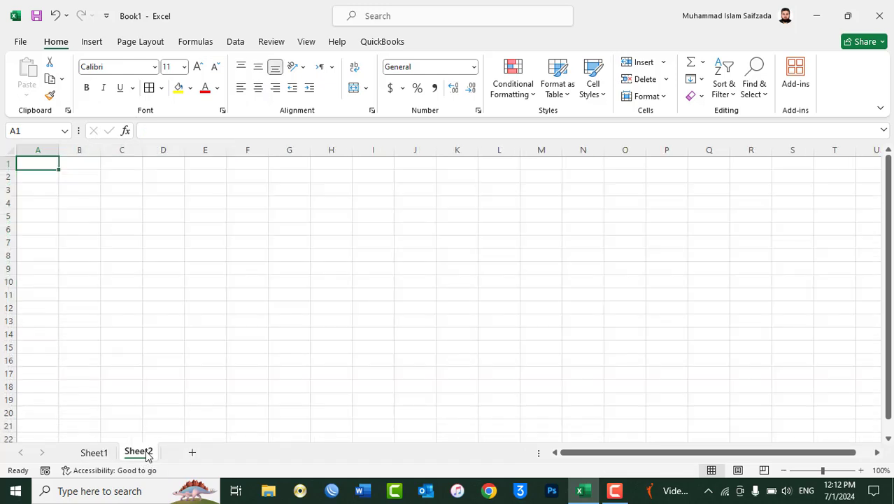
left_click(97, 453)
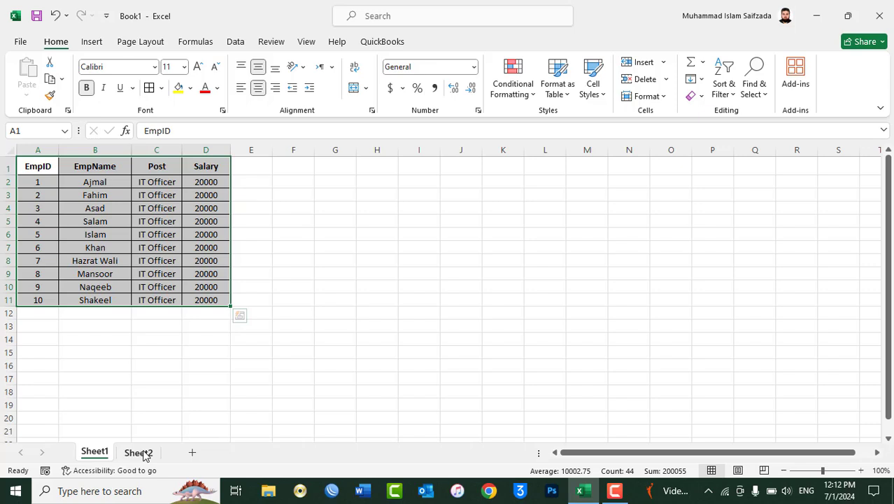
- Group Sheet1 with Sheet2 and open the Fill Across Worksheets dialog
left_click(139, 453, "ctrl")
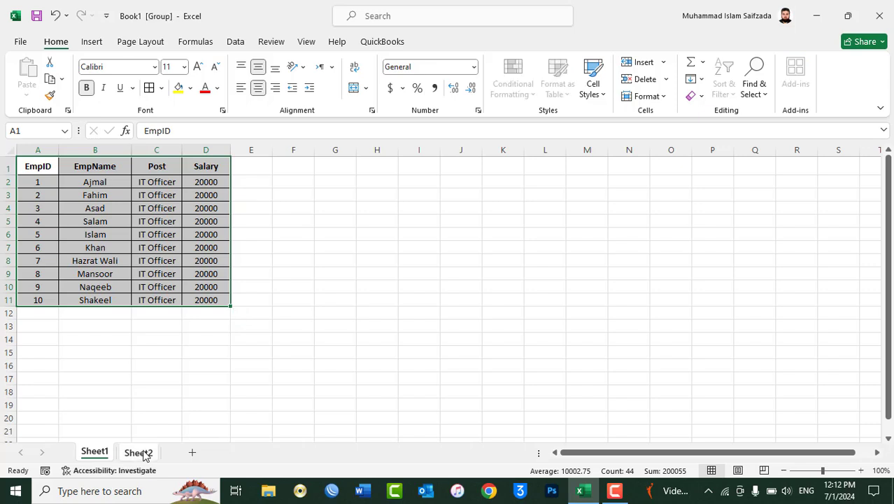
left_click(702, 80)
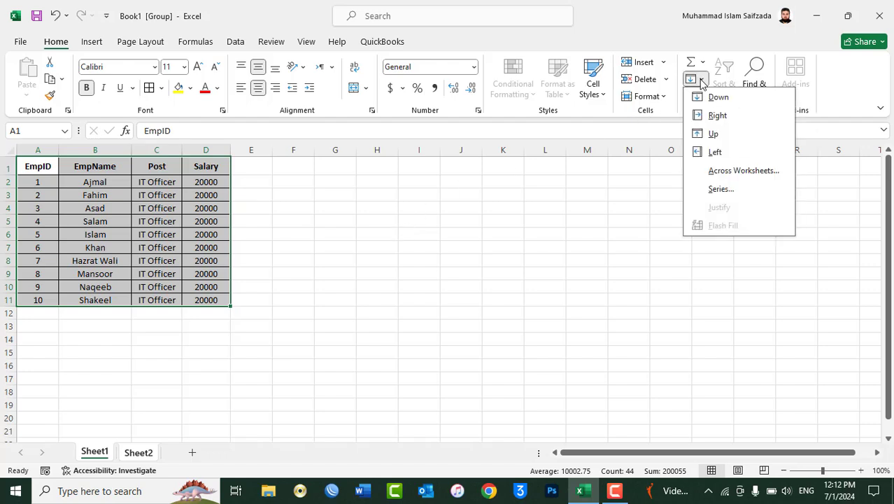
left_click(707, 174)
left_click_drag(694, 243, 518, 218)
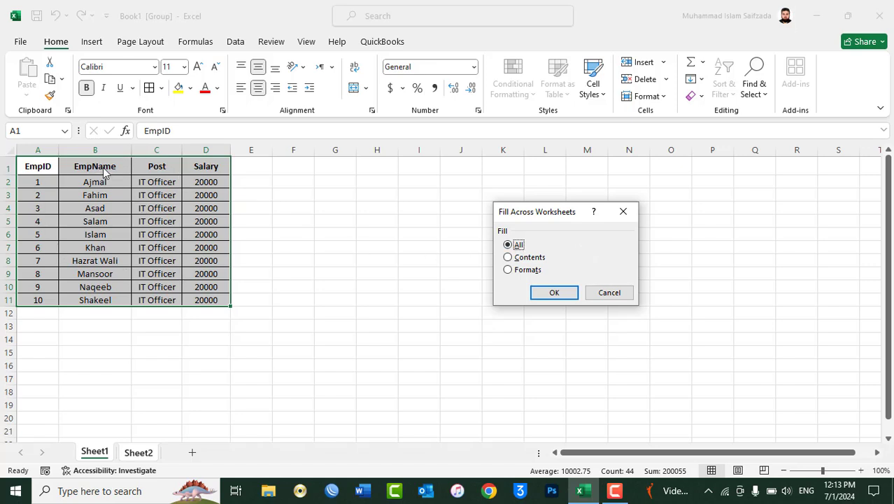
- Fill the table across to Sheet2 with the All option (contents and formats)
left_click(535, 262)
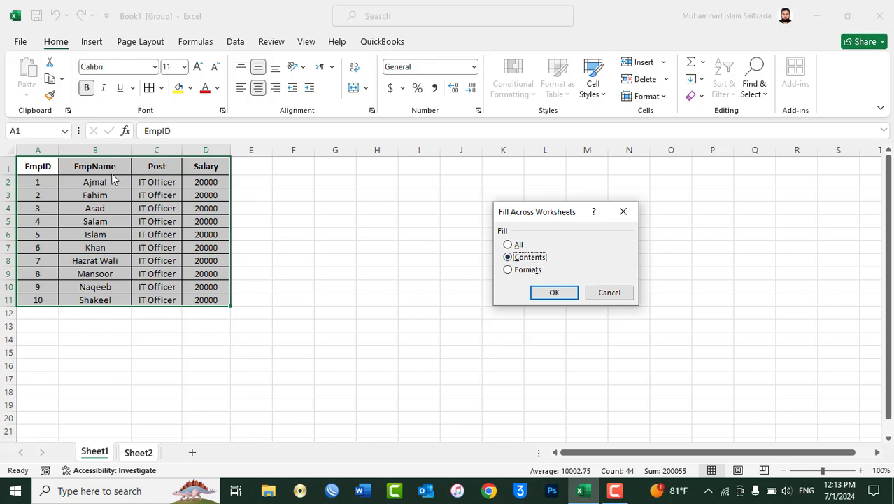
left_click(526, 272)
left_click(515, 246)
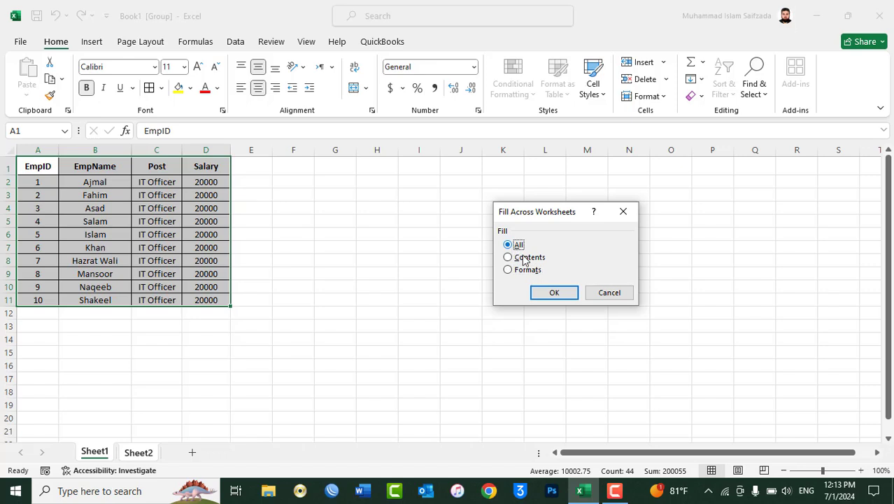
left_click(554, 293)
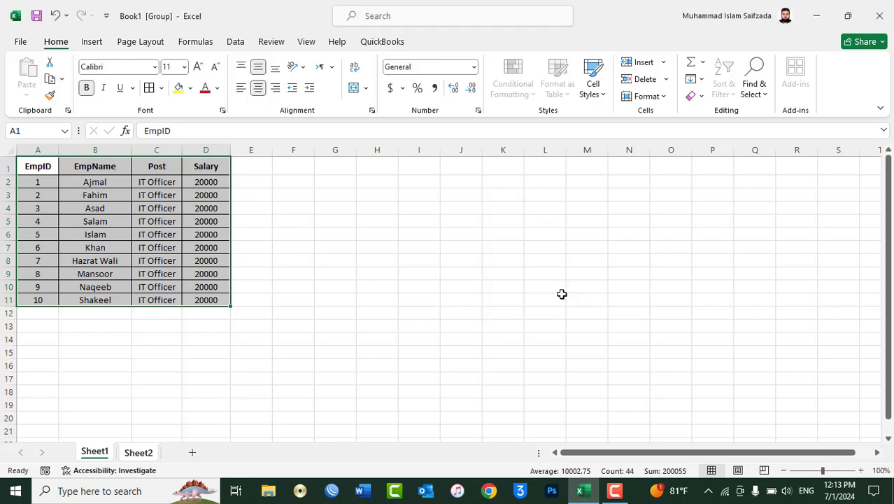
- Ungroup the sheets, check the copy on Sheet2, and add a new Sheet3
left_click(100, 453)
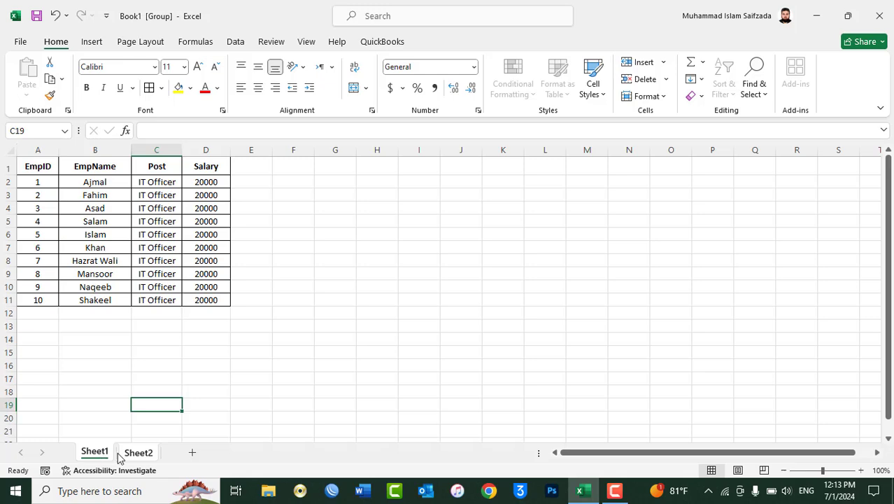
left_click(138, 453)
left_click(98, 453)
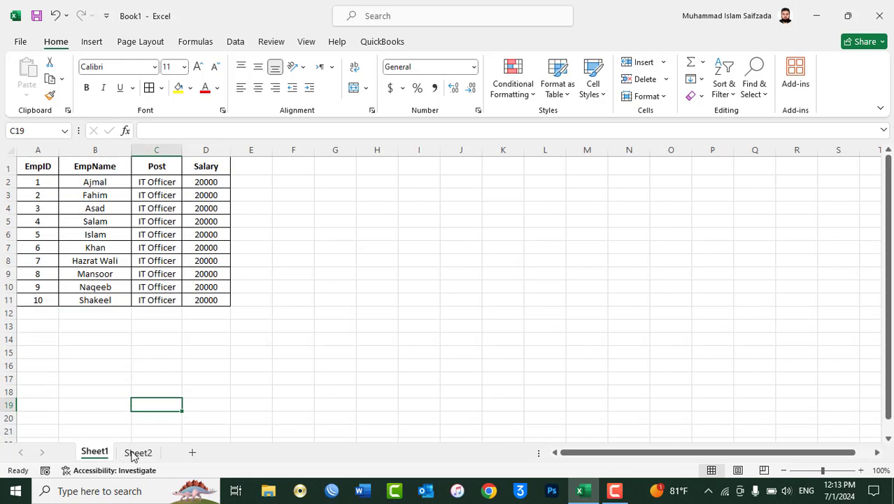
left_click(137, 454)
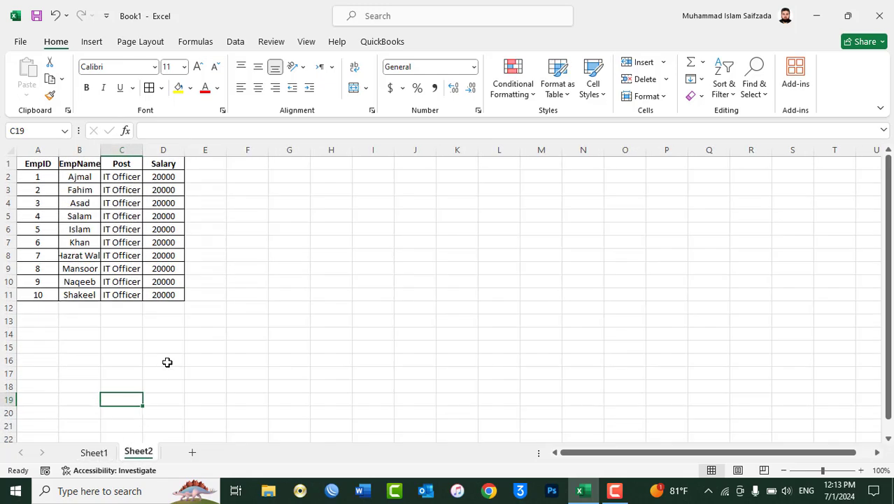
left_click(192, 453)
- Copy only the formats of Sheet1's employee table to Sheet3 with Fill Across Worksheets
left_click(92, 451)
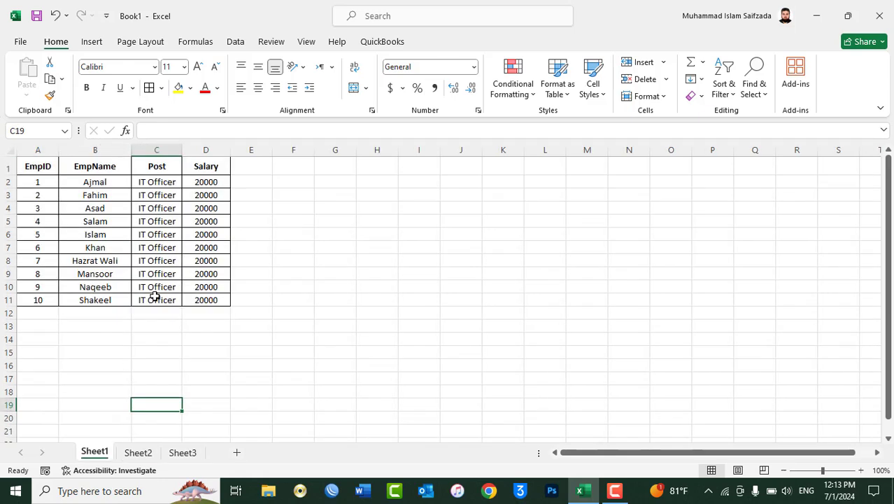
left_click_drag(210, 299, 43, 162)
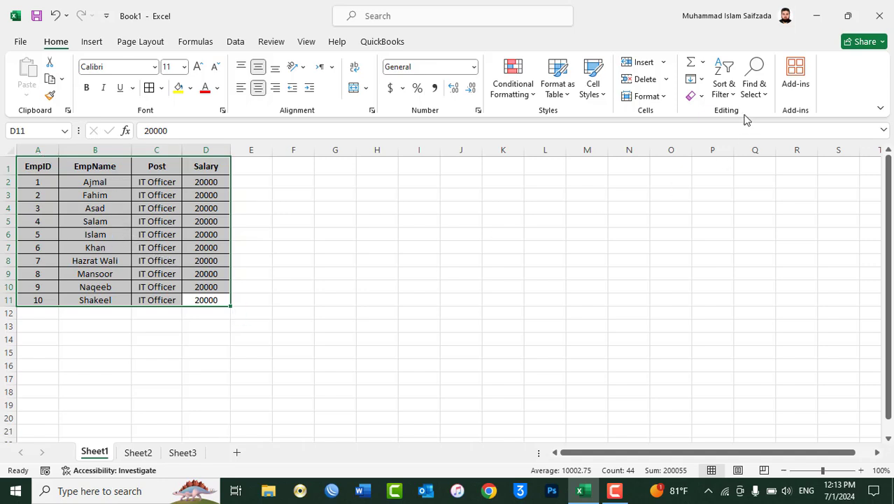
left_click(190, 456, "ctrl")
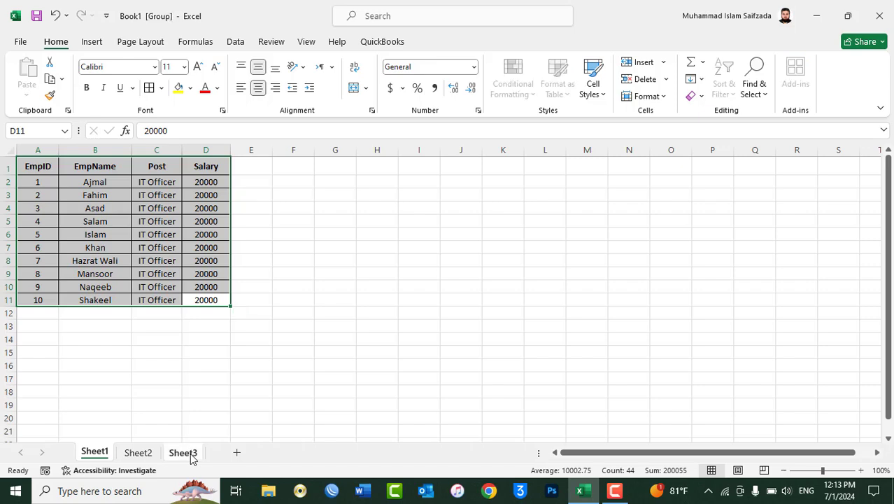
left_click(696, 80)
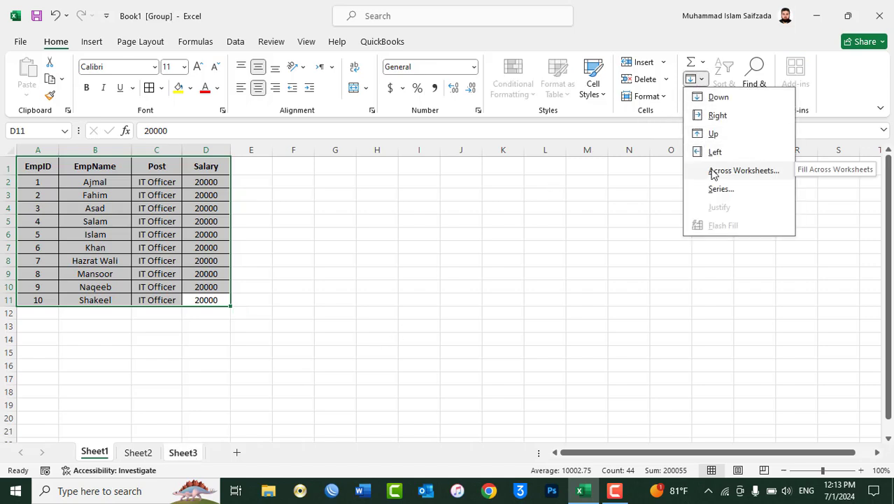
left_click(713, 171)
left_click(518, 272)
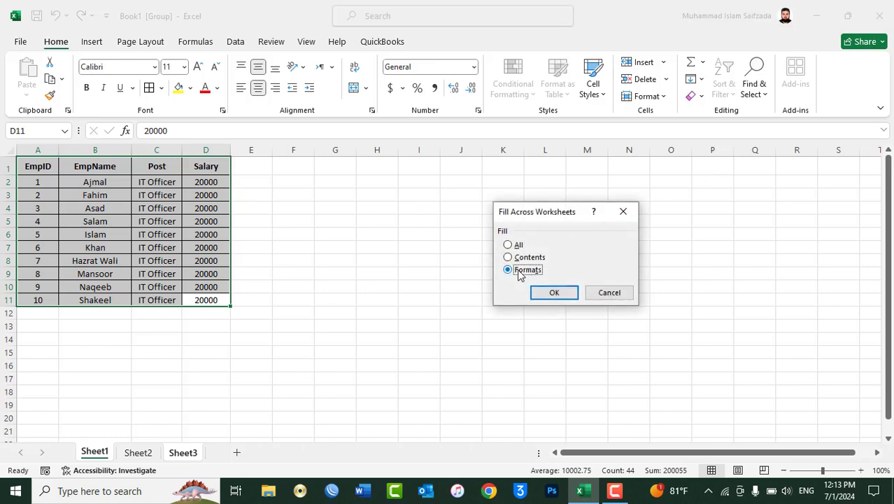
left_click(555, 293)
- Review Sheet2 and Sheet1, then select cell A1 of Sheet3's empty bordered table
left_click(139, 325)
left_click(139, 454)
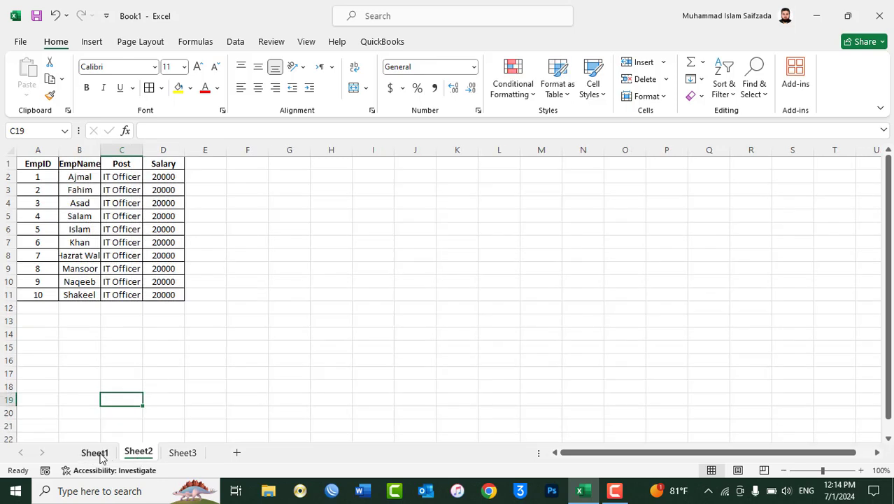
left_click(96, 454)
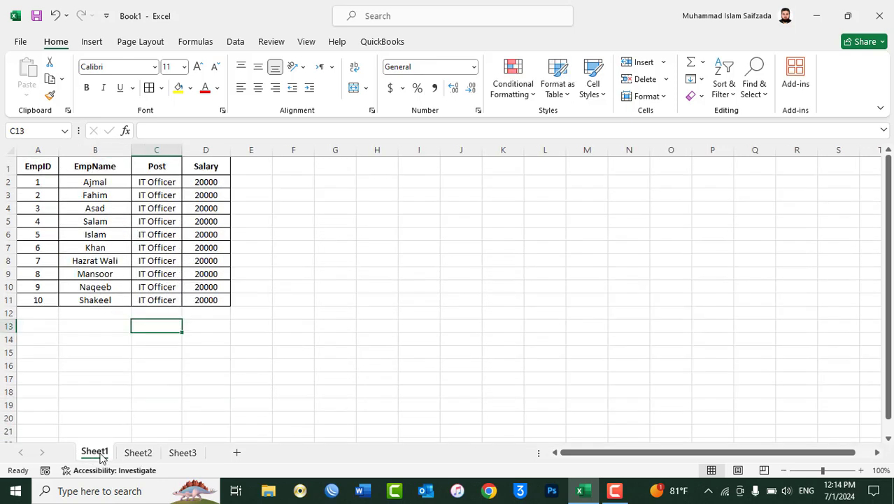
left_click(178, 455)
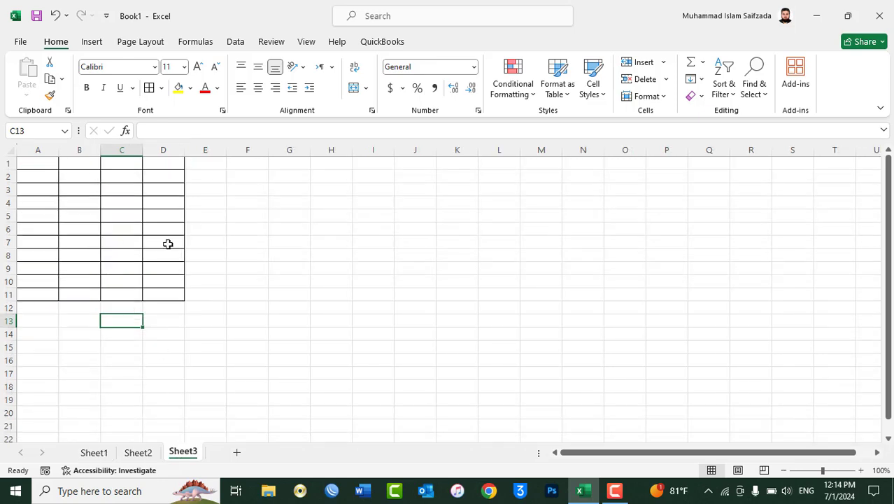
left_click(43, 166)
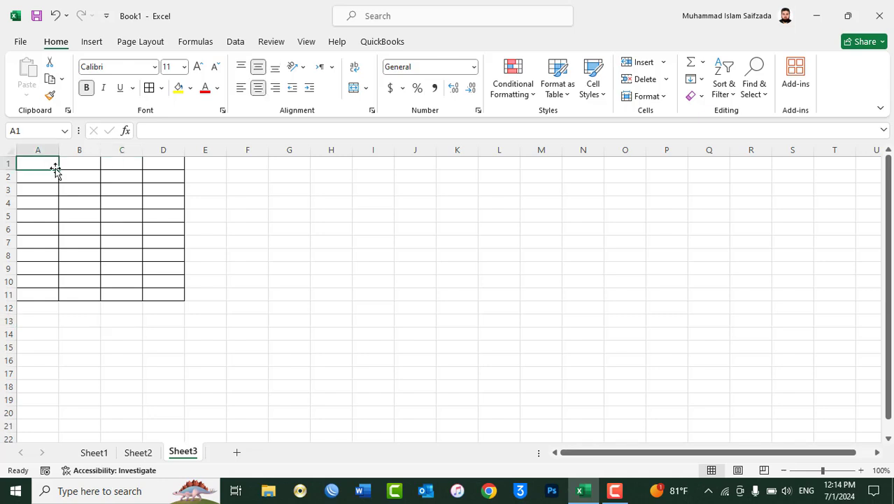
- Enter the headings S.ID, Sname, Program and Fee in A1:D1 on Sheet3
left_click(95, 452)
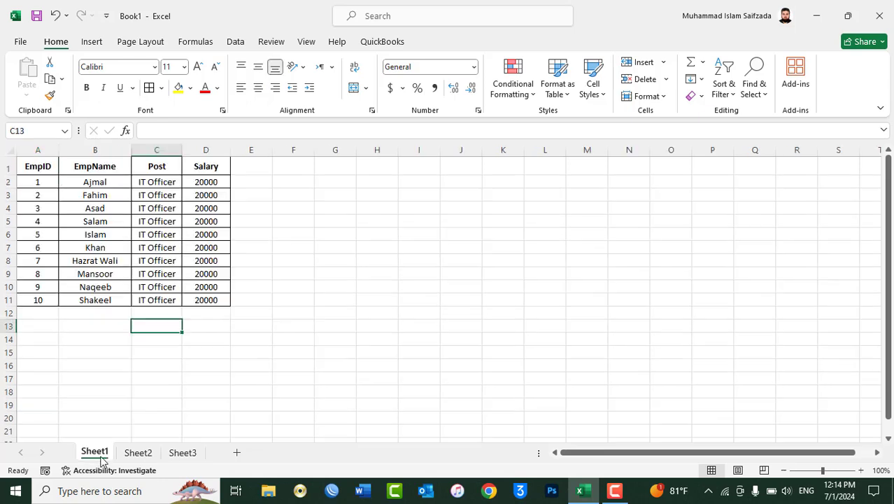
left_click(189, 455)
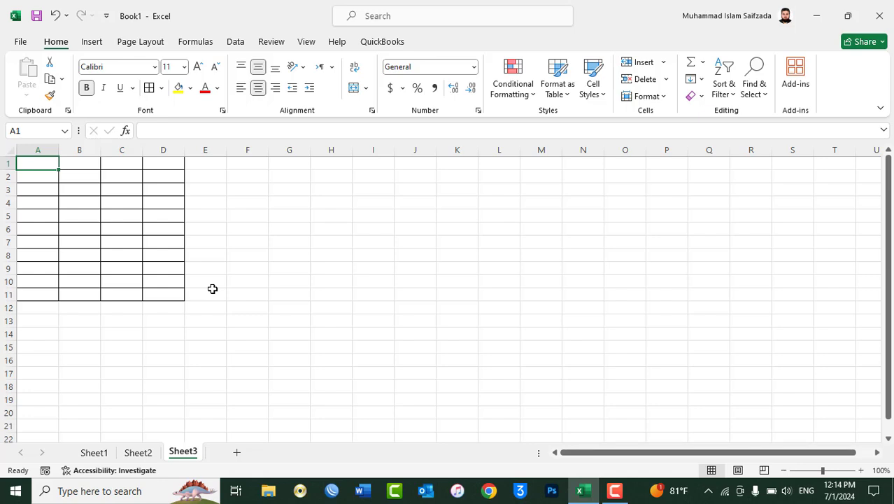
type("S.ID")
key("Tab")
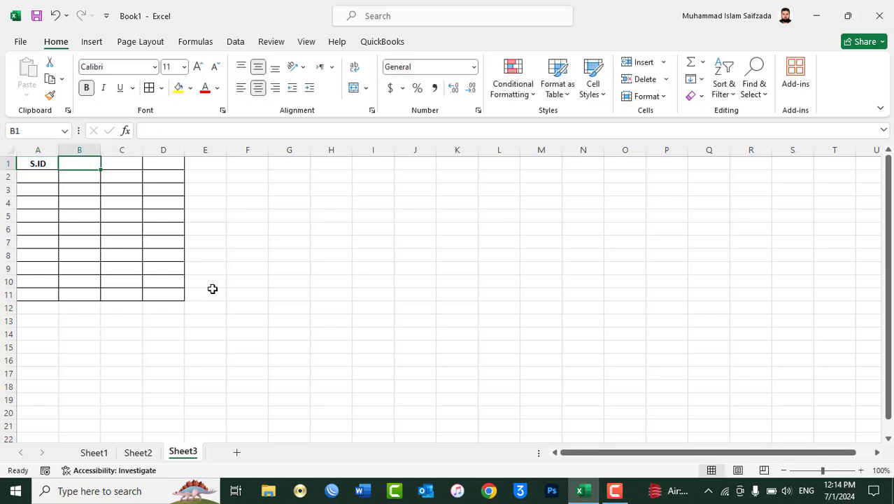
type("Sname")
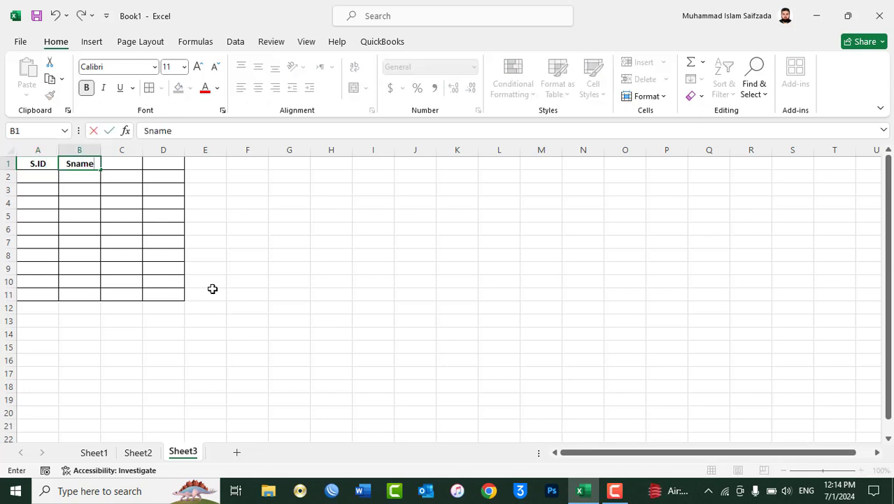
key("Tab")
type("Program")
key("Tab")
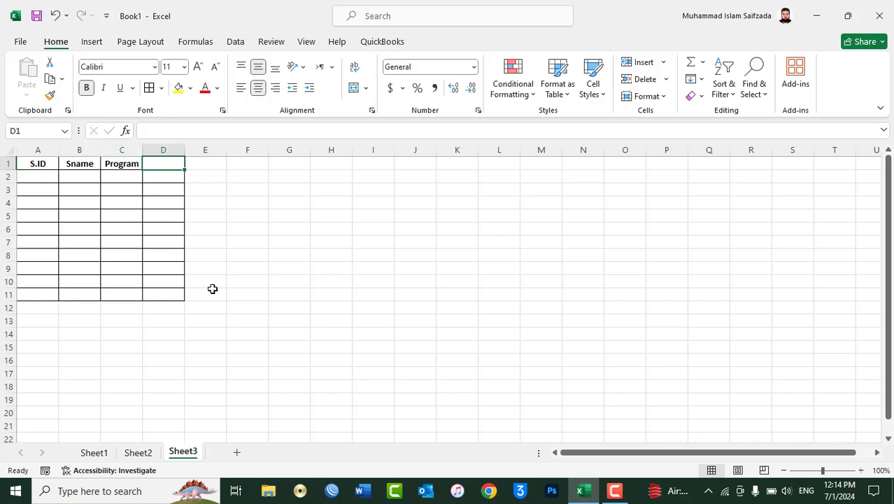
type("Fee")
key("Return")
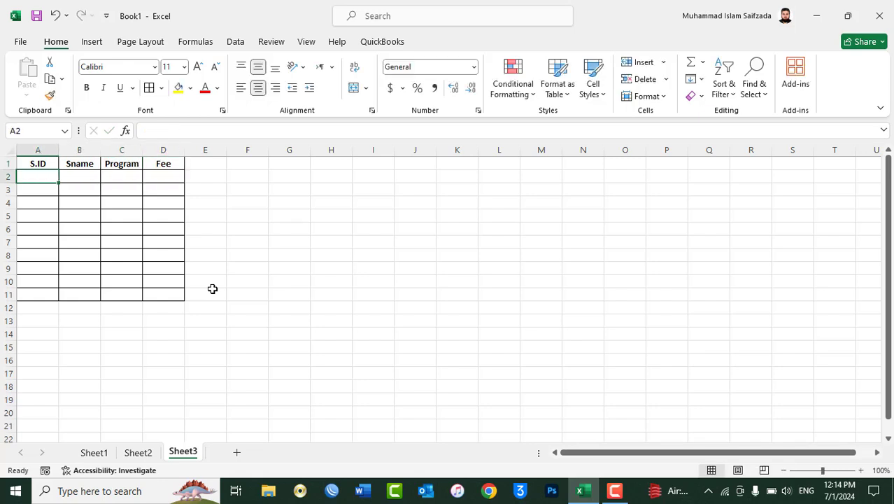
- Number the S.ID column from 1 to 6 in A2:A7
type("1")
key("Return")
type("2")
key("Return")
type("3")
key("Return")
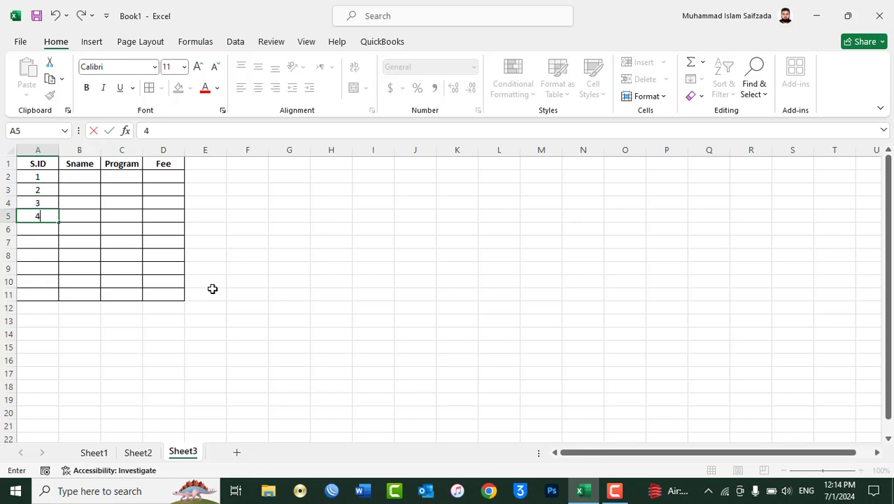
type("5")
key("Return")
type("6")
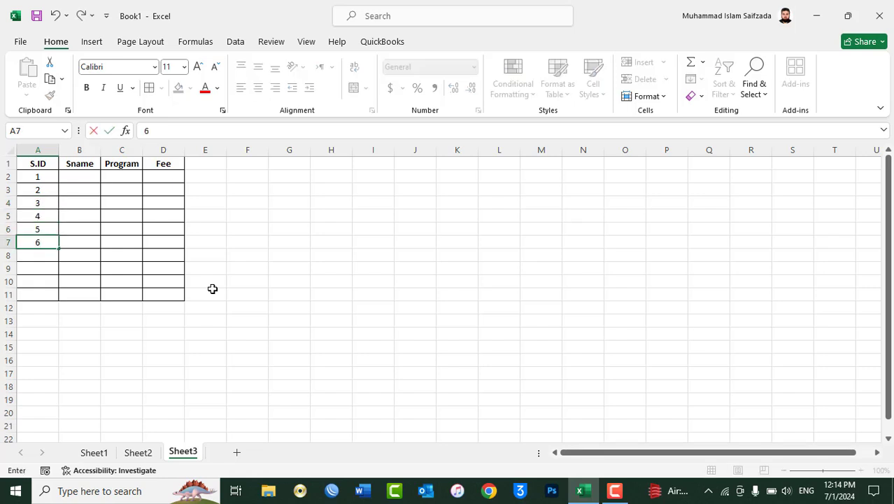
left_click(249, 269)
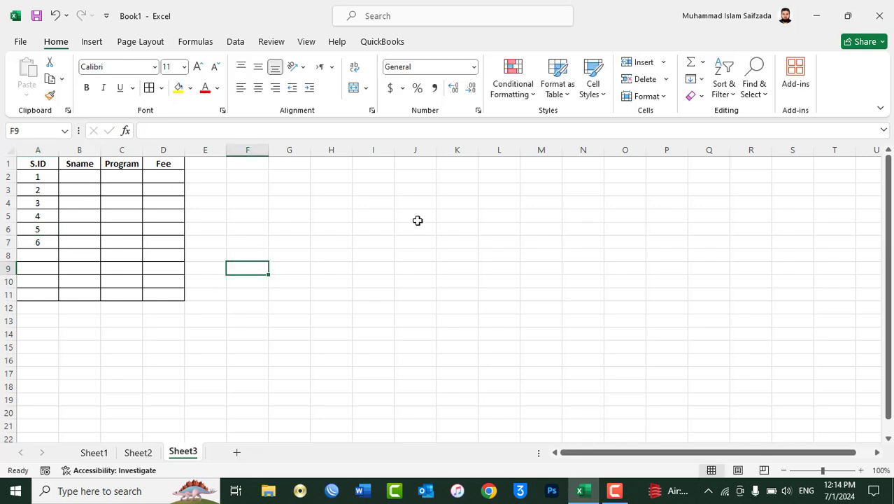
- Delete the IDs 1–6 from A2:A7 and reselect cell A2
left_click(695, 79)
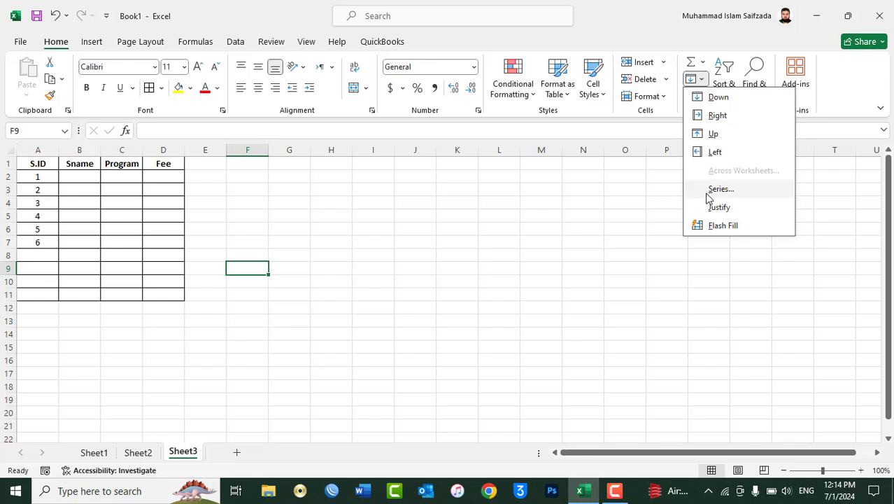
left_click(400, 233)
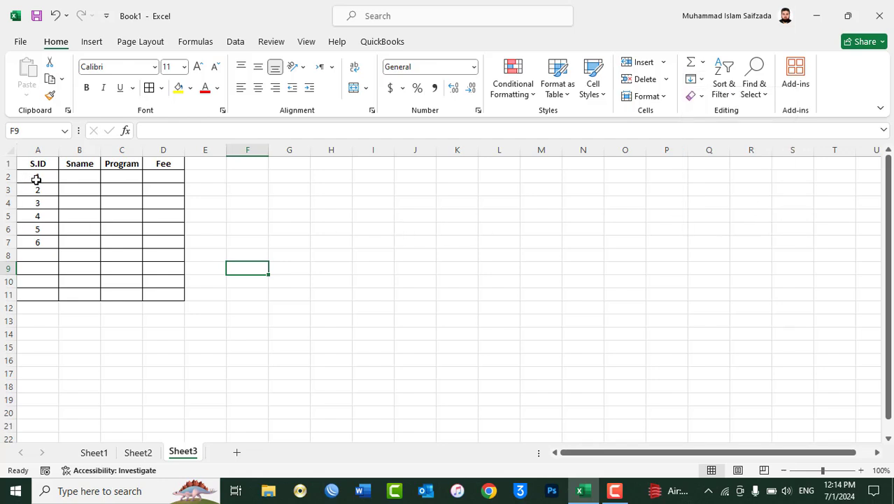
left_click_drag(36, 179, 36, 241)
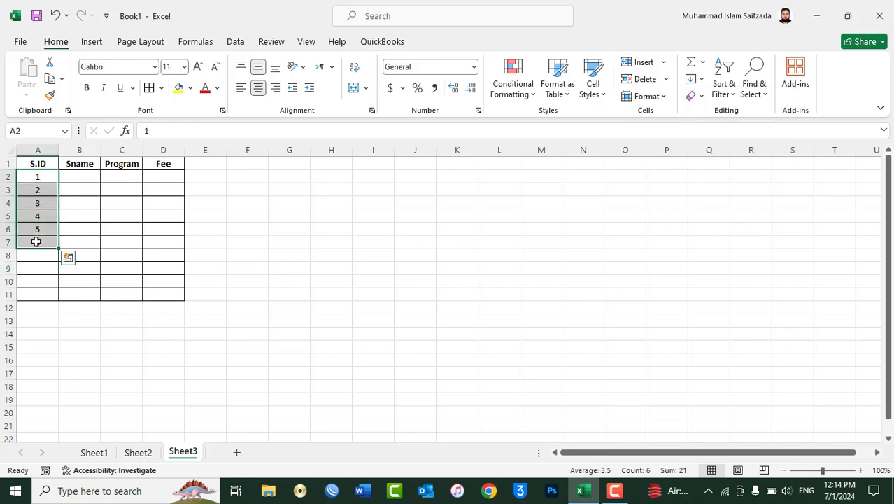
key("Delete")
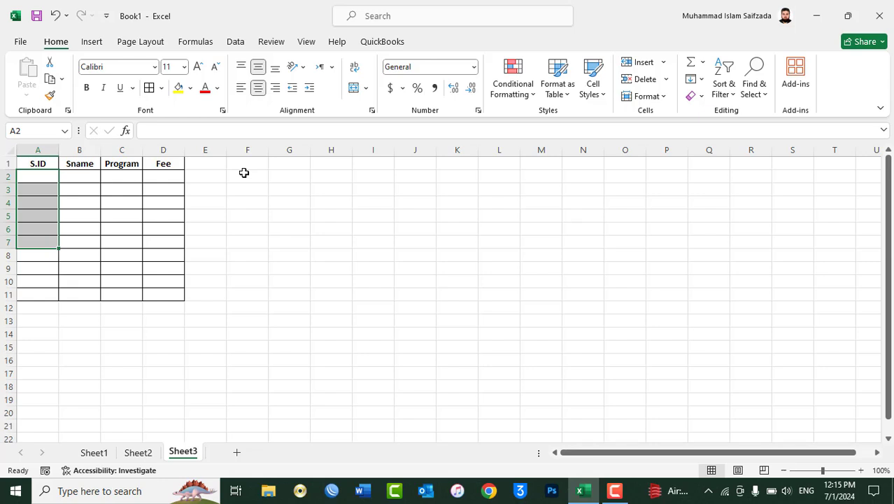
left_click(700, 79)
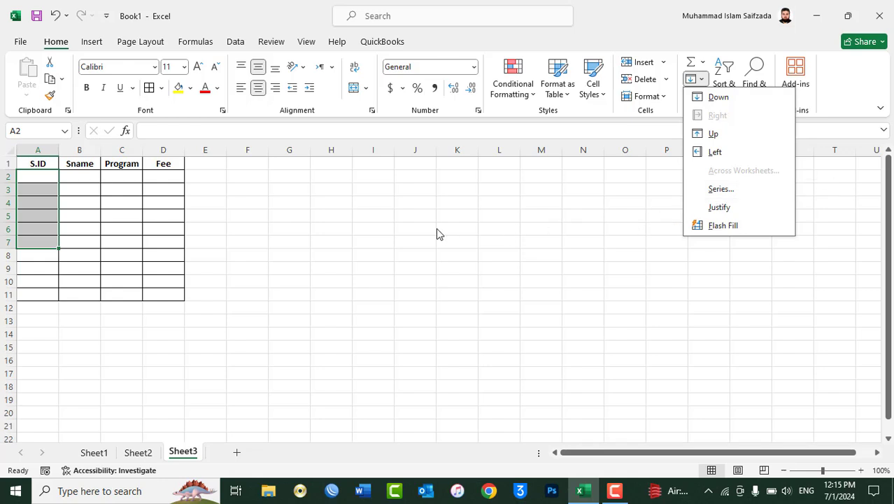
key("Escape")
left_click(50, 178)
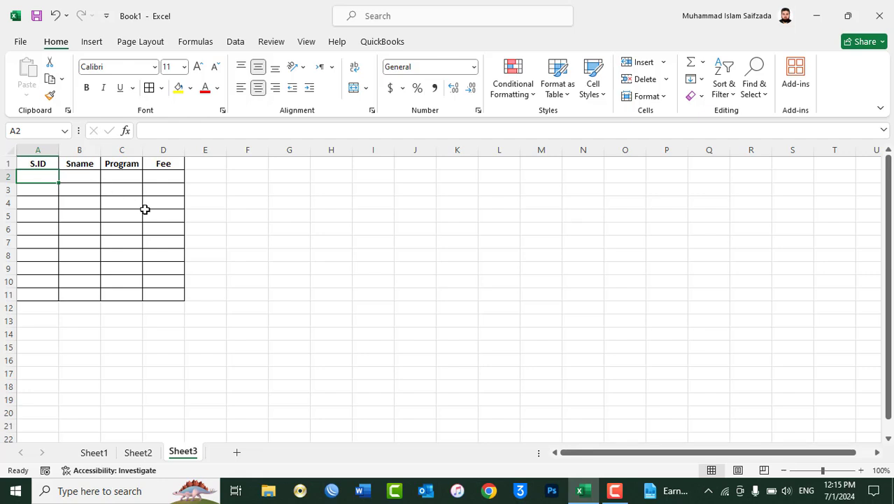
- Autofill A2 down to row 21 as a 1–20 Fill Series, then delete it
type("1")
key("Return")
type("2")
key("Return")
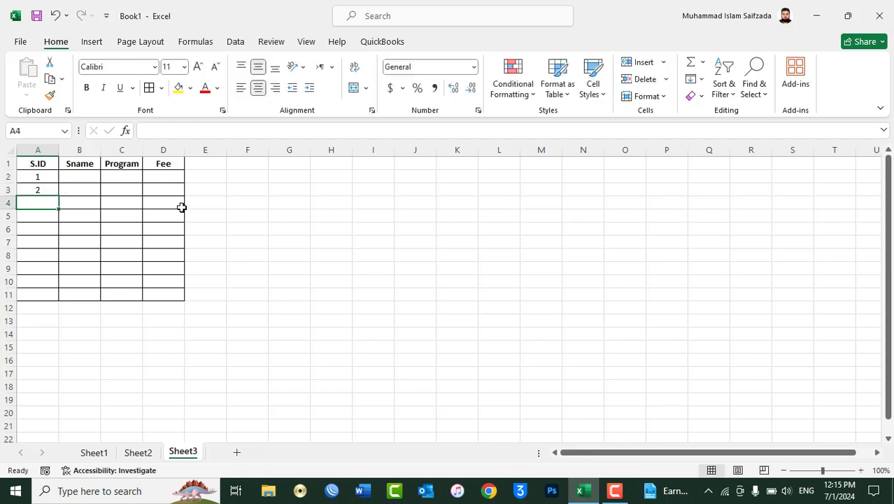
key("ctrl+z")
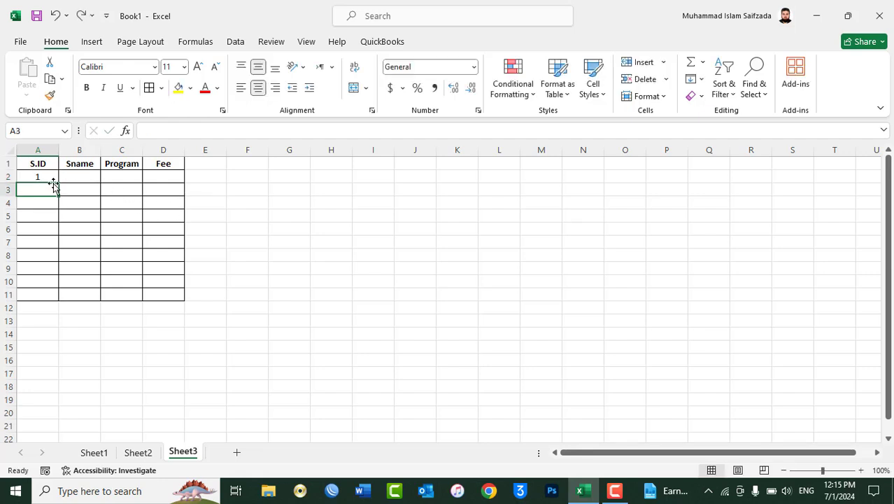
left_click(55, 179)
left_click_drag(59, 184, 54, 299)
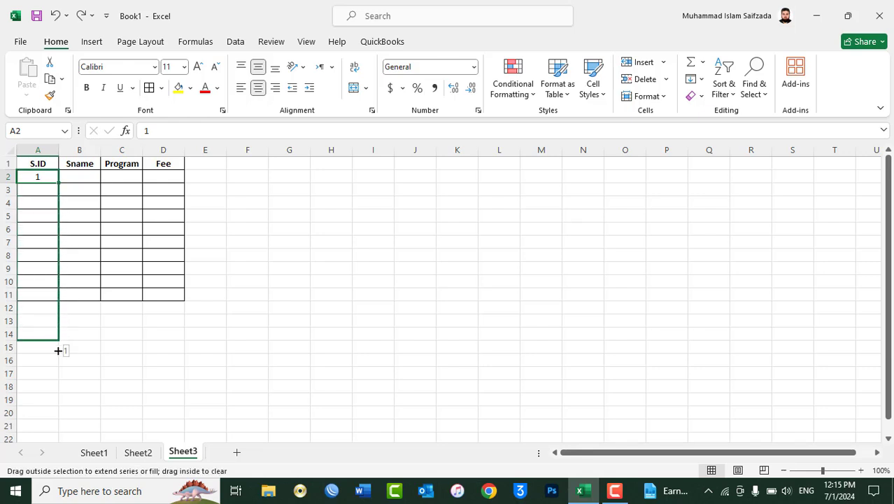
left_click_drag(54, 299, 60, 432)
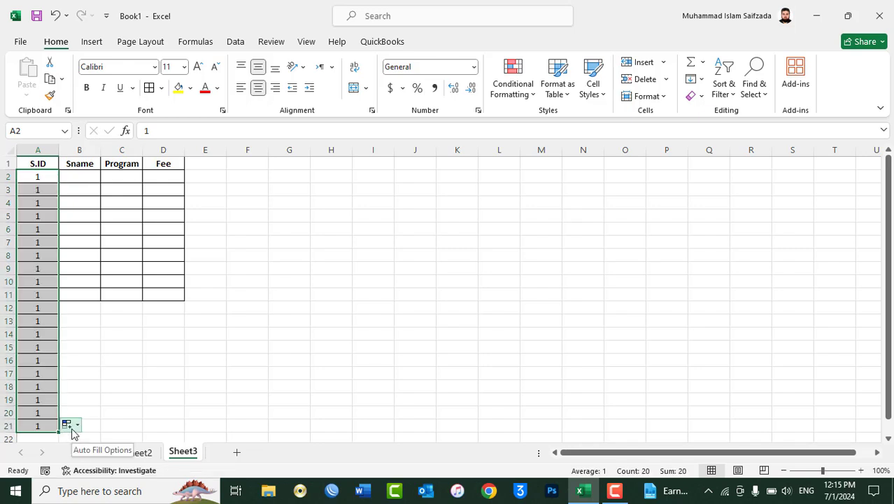
left_click(73, 426)
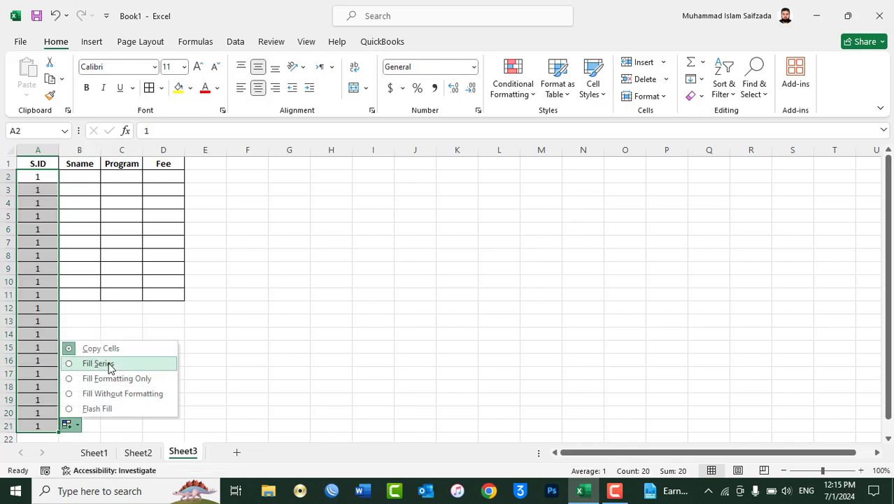
left_click(105, 364)
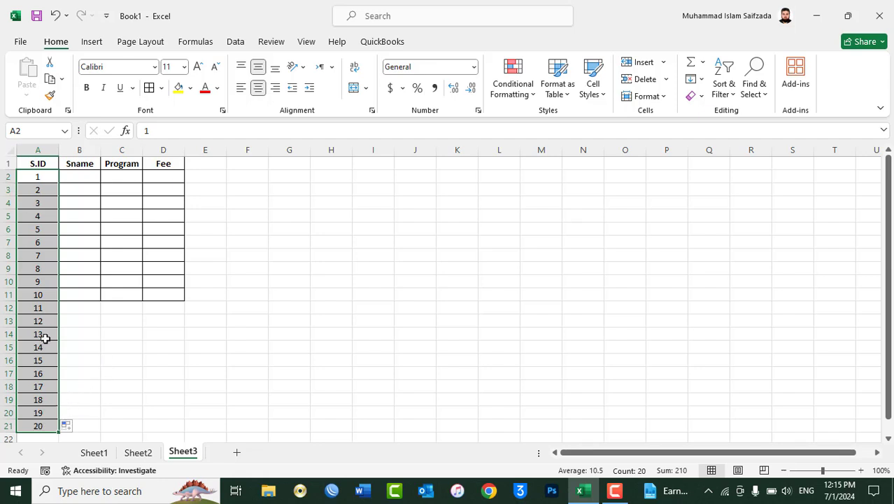
key("Delete")
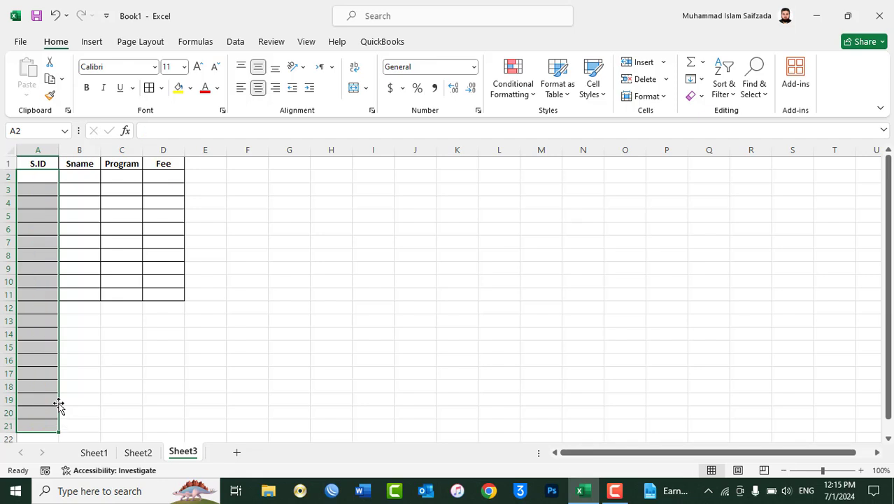
- Enter 1 in A2 and select it as the series starting cell
left_click(50, 180)
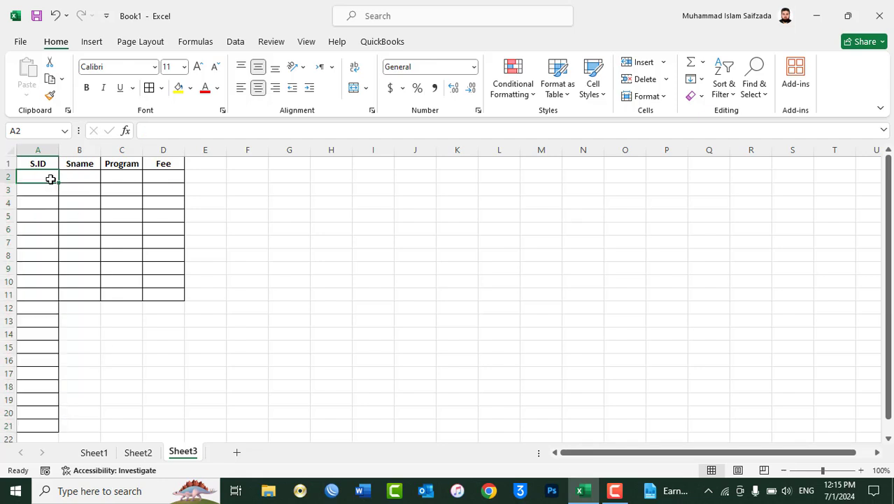
left_click(694, 79)
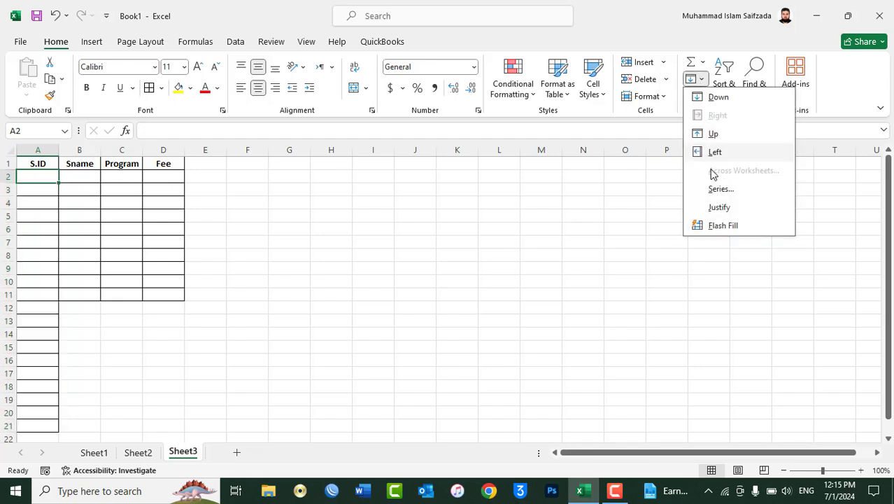
left_click(51, 179)
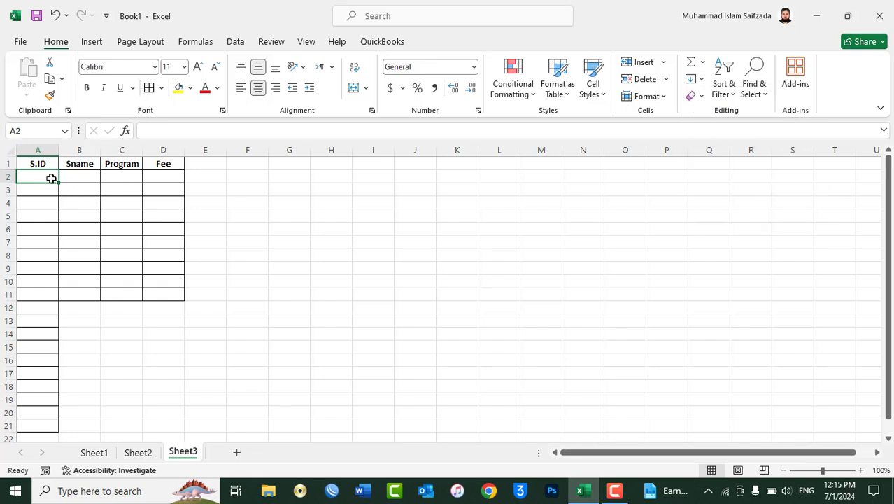
type("1")
left_click(131, 185)
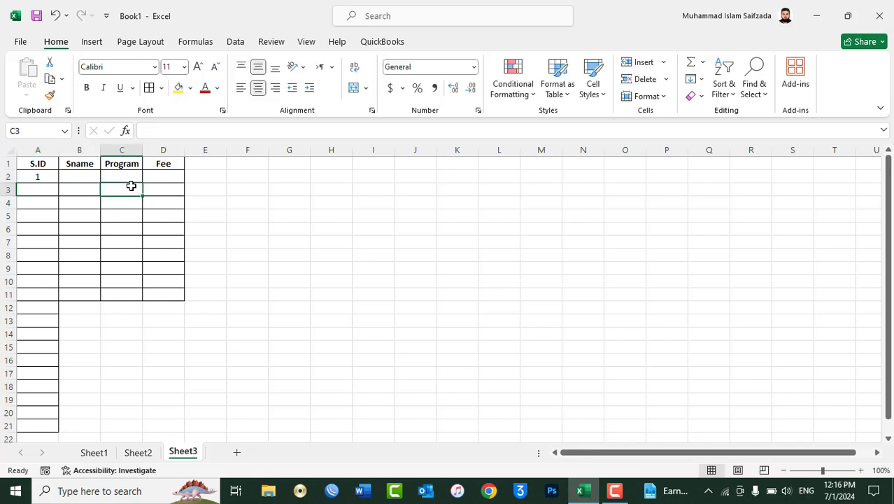
left_click(46, 177)
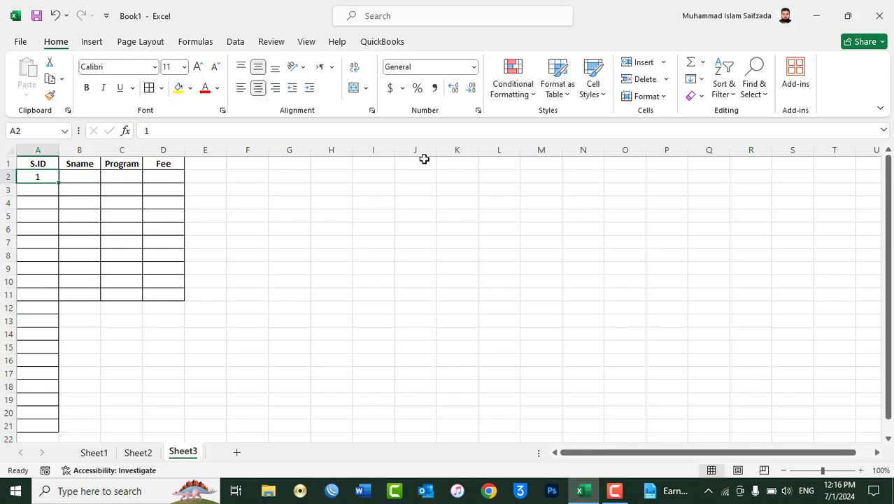
left_click(704, 83)
- Fill column A with a 1–20 series in Columns, step 1, then undo it
left_click(720, 189)
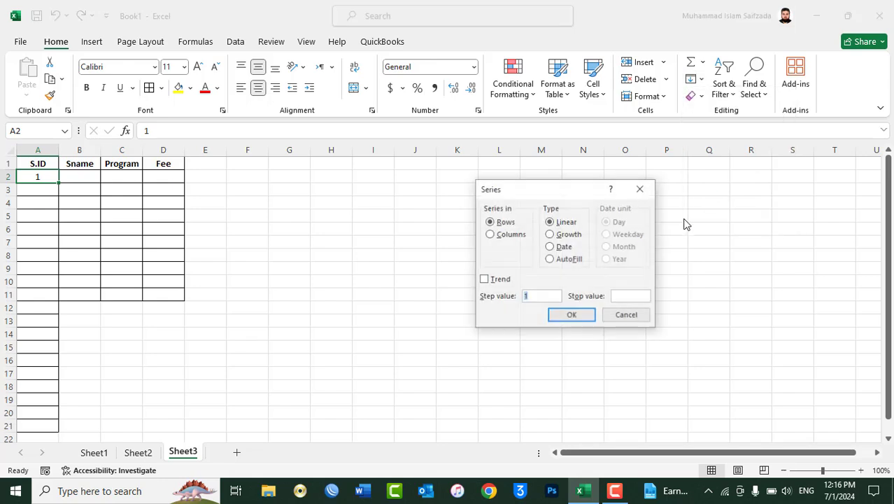
left_click_drag(575, 192, 502, 171)
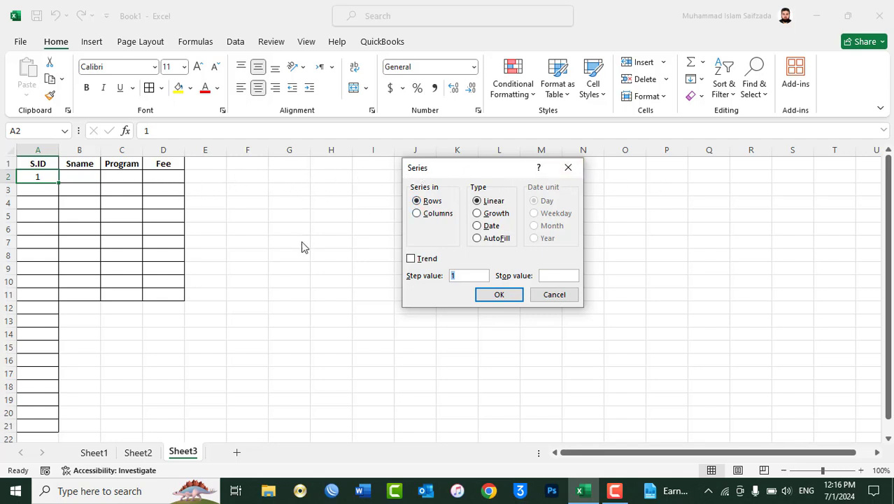
left_click(439, 215)
left_click(465, 275)
type("20")
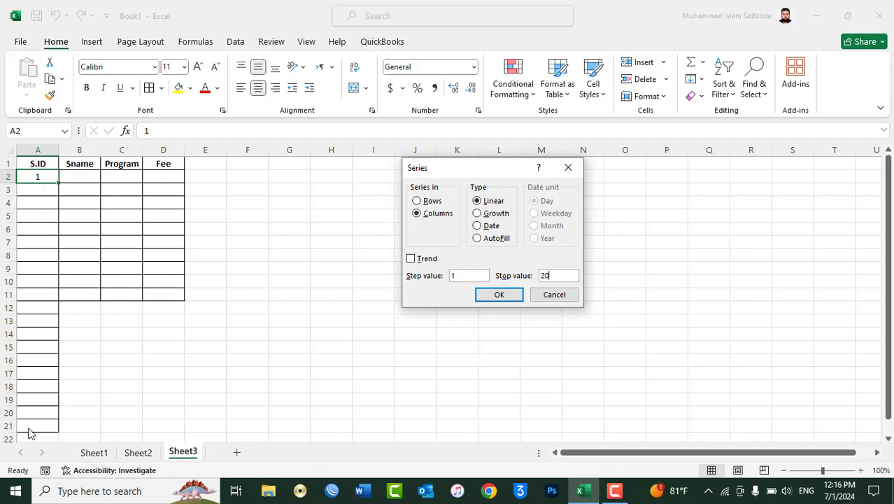
left_click(500, 300)
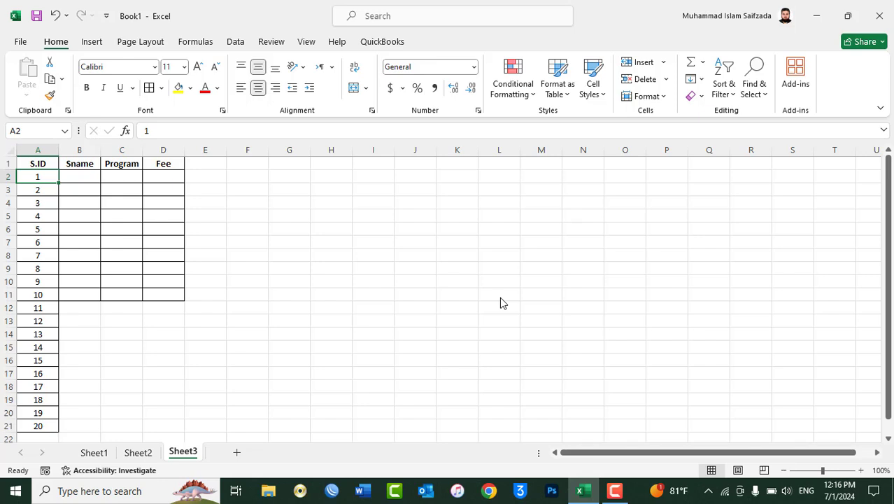
key("ctrl+z")
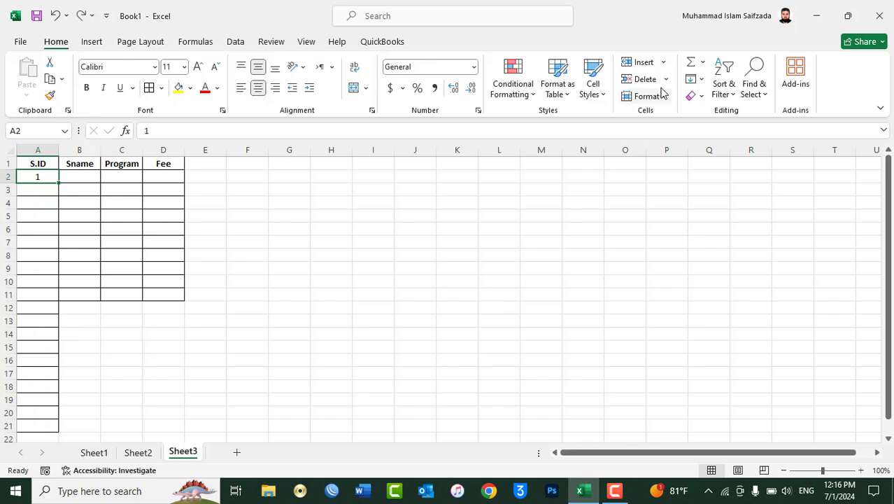
- Enter 2 in cell F1 as the starting value for a series
left_click(698, 79)
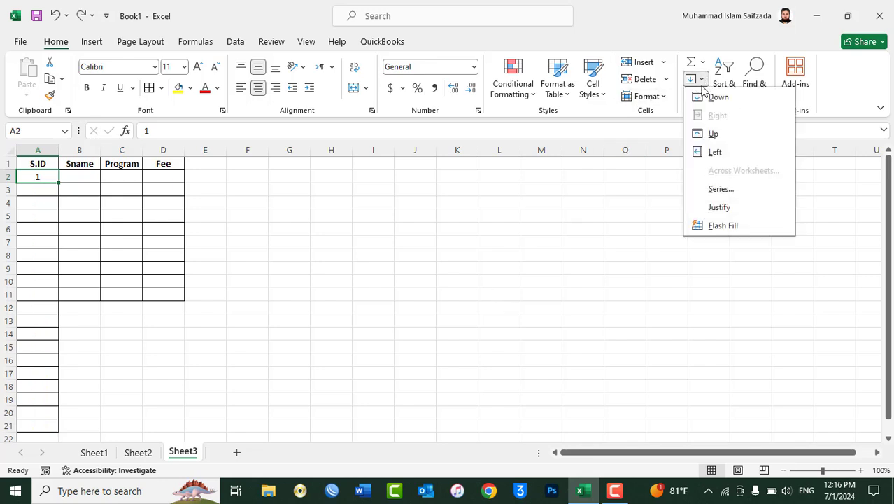
left_click(721, 188)
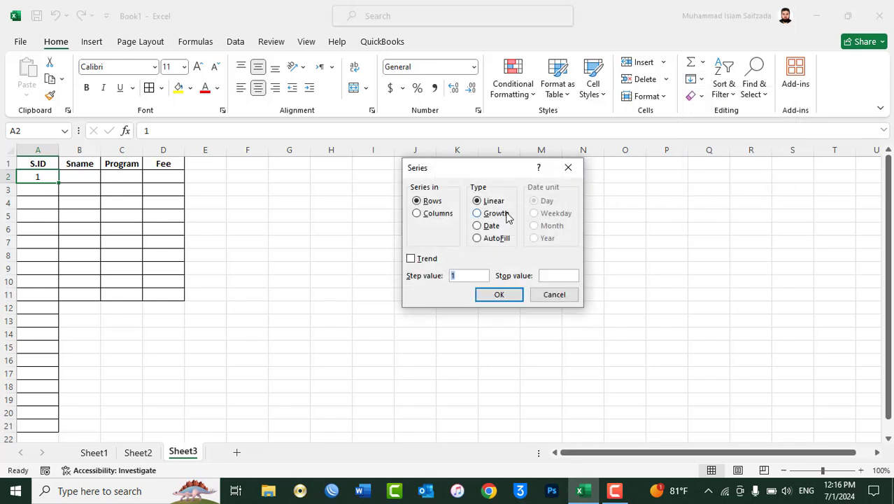
left_click(554, 294)
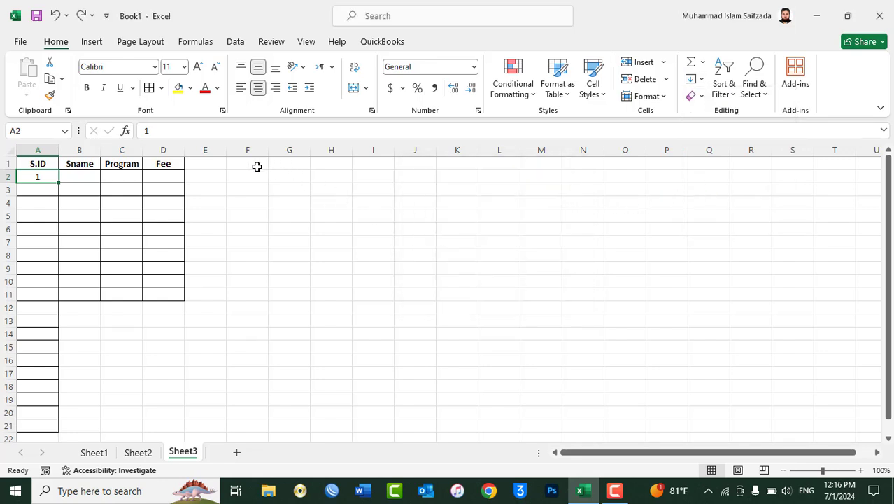
left_click(236, 164)
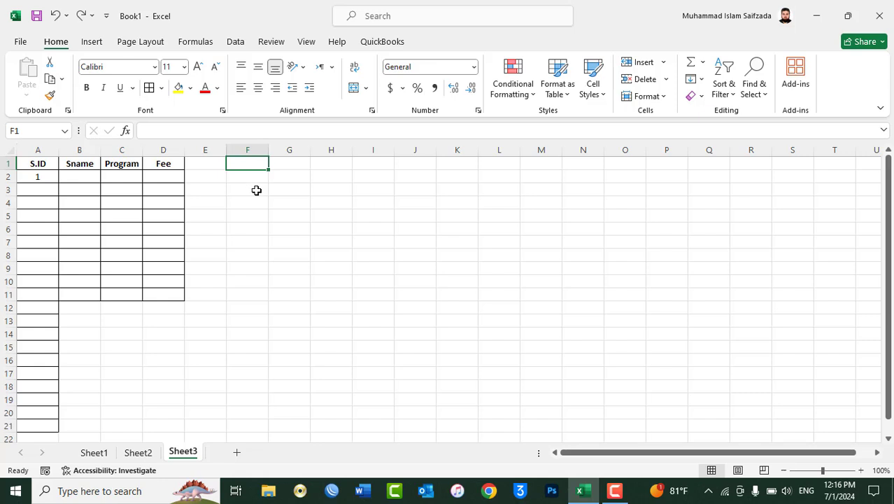
type("2")
left_click(294, 158)
left_click(241, 161)
- Fill row 1 from F1 with a Growth series of step 2, then undo it
left_click(698, 81)
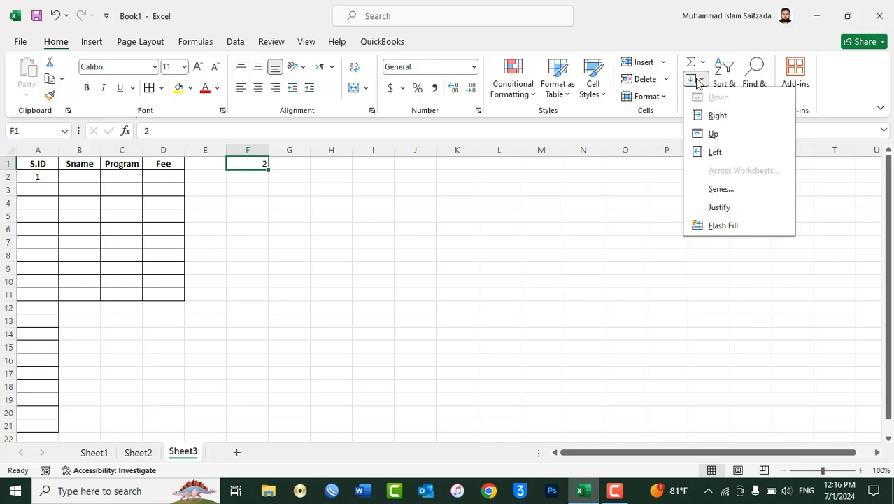
left_click(721, 189)
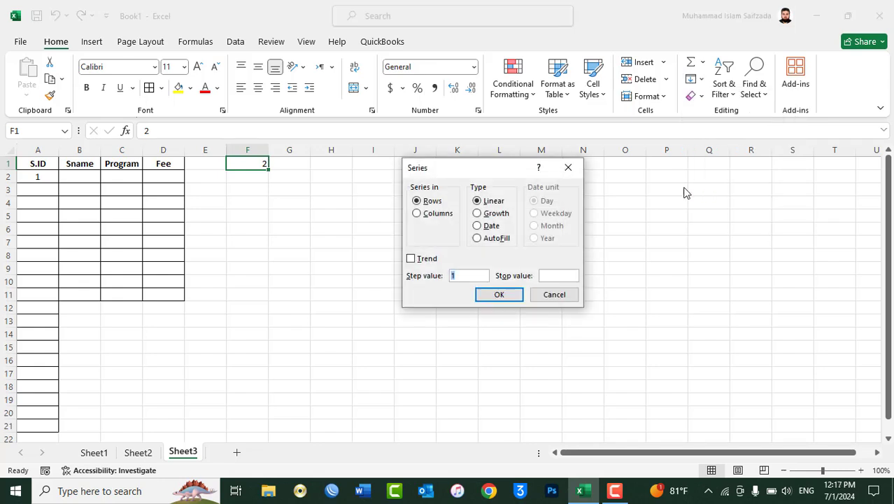
left_click(491, 214)
left_click(440, 214)
left_click(431, 203)
left_click_drag(466, 275, 440, 275)
type("2")
left_click(500, 297)
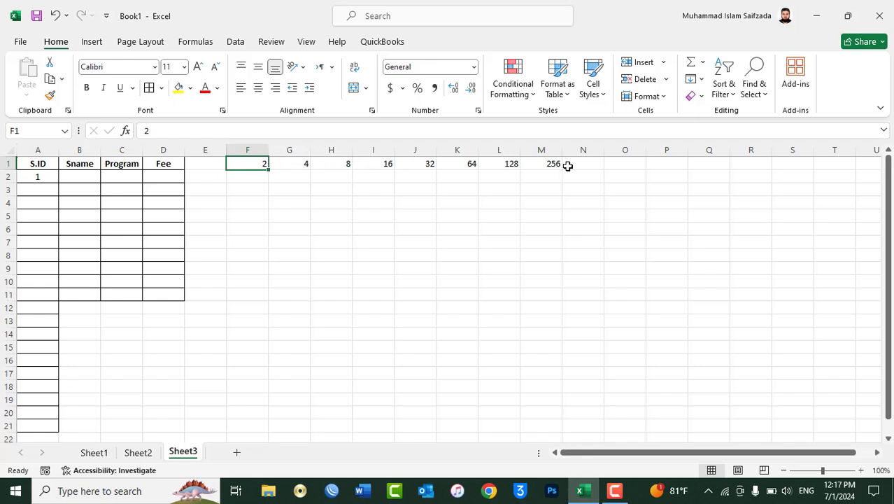
key("ctrl+z")
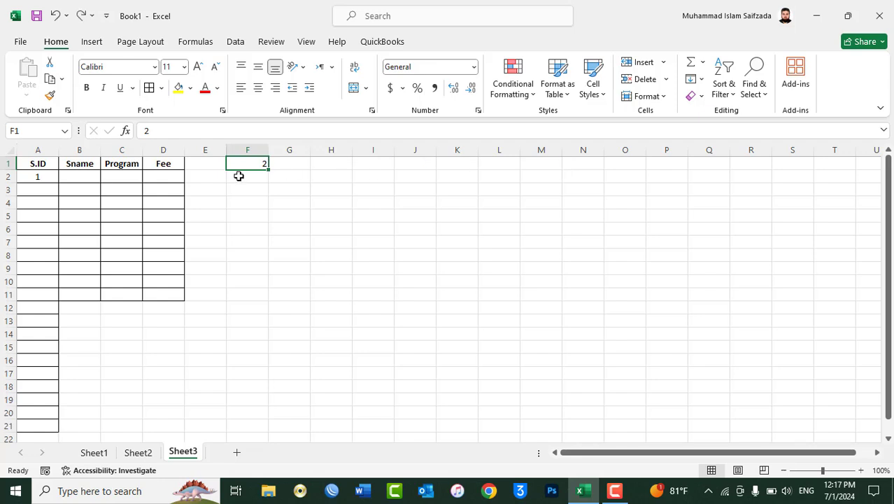
- Fill column F with a Growth series, step 2, stop 128, then undo it and clear F1
left_click(698, 80)
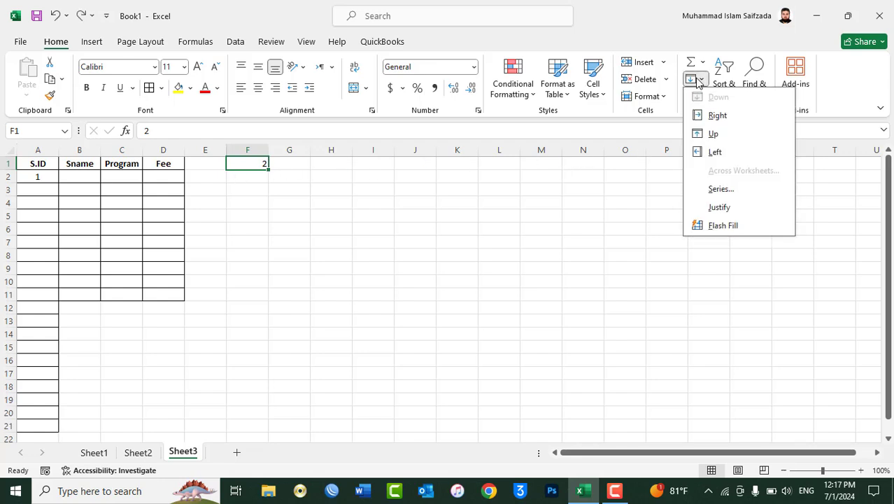
left_click(721, 189)
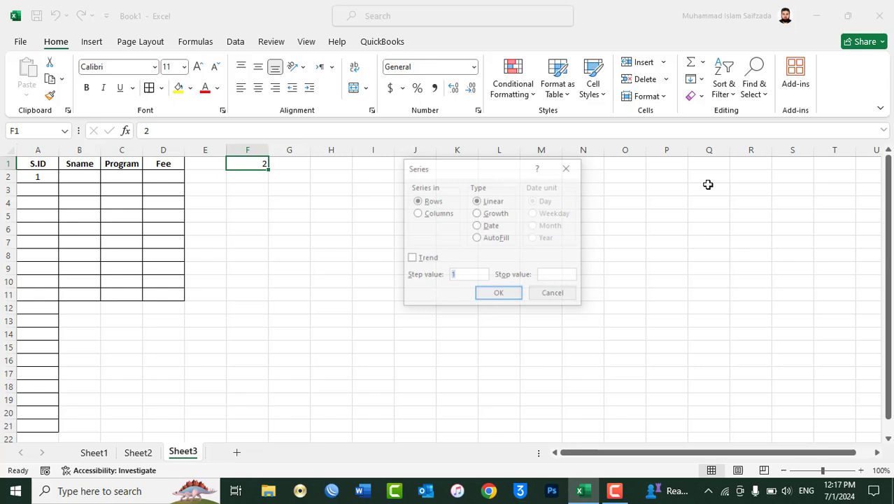
left_click(479, 214)
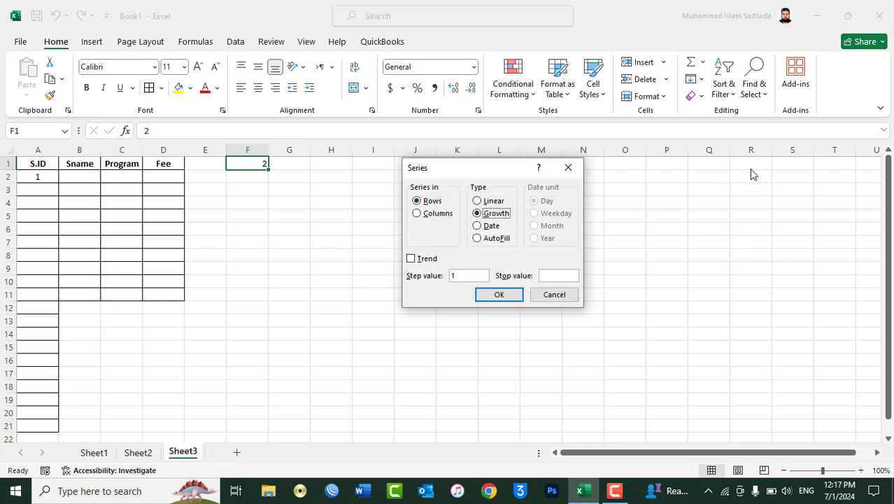
left_click(450, 215)
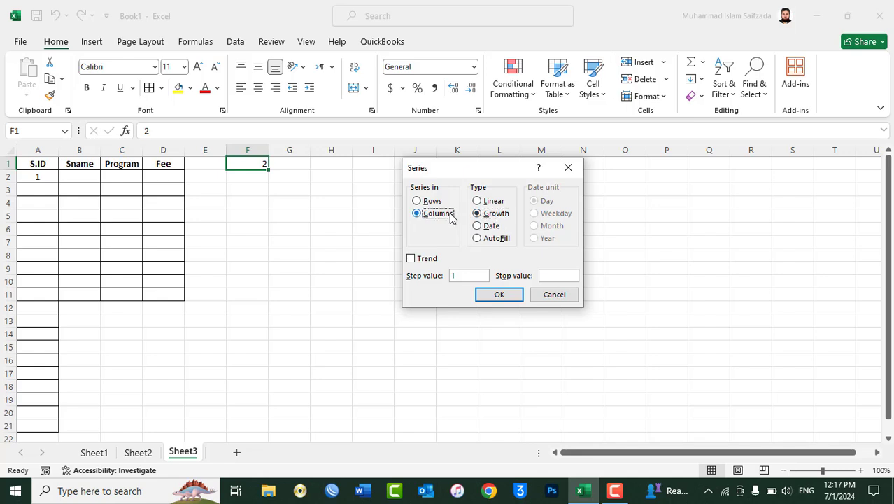
left_click(451, 277)
double_click(451, 276)
type("2")
left_click(553, 275)
type("1")
type("28")
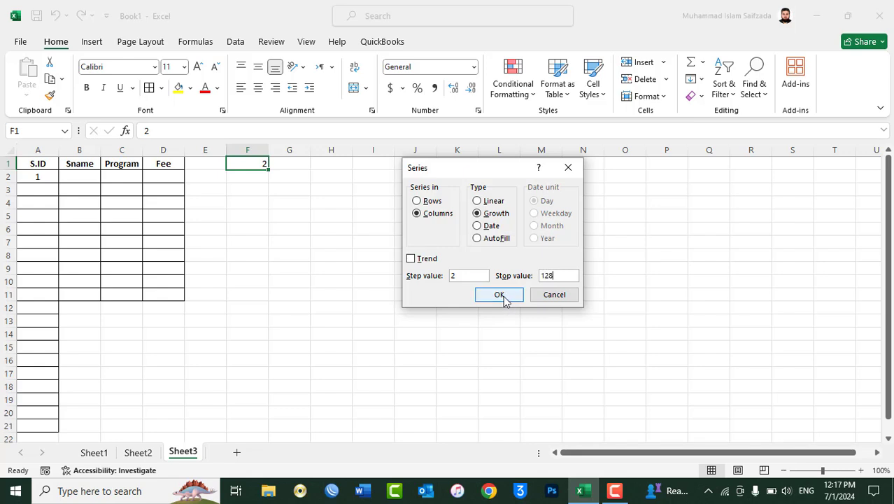
left_click(501, 295)
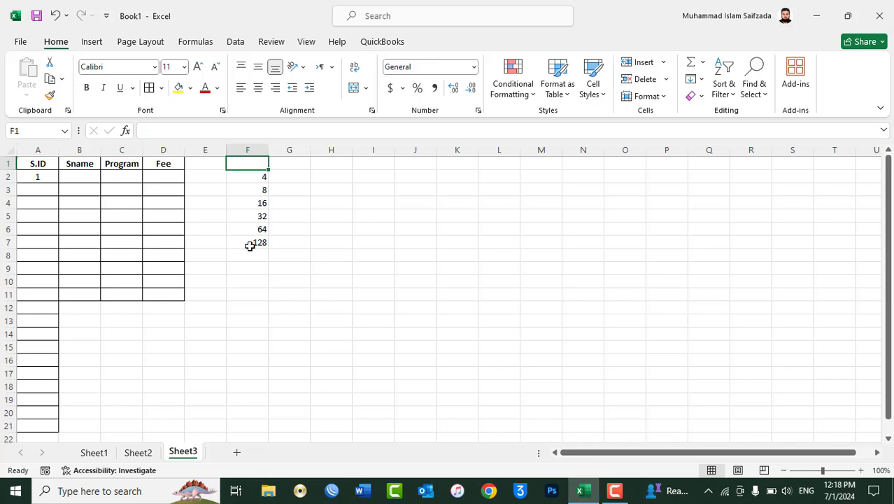
key("ctrl+z")
key("ctrl+z")
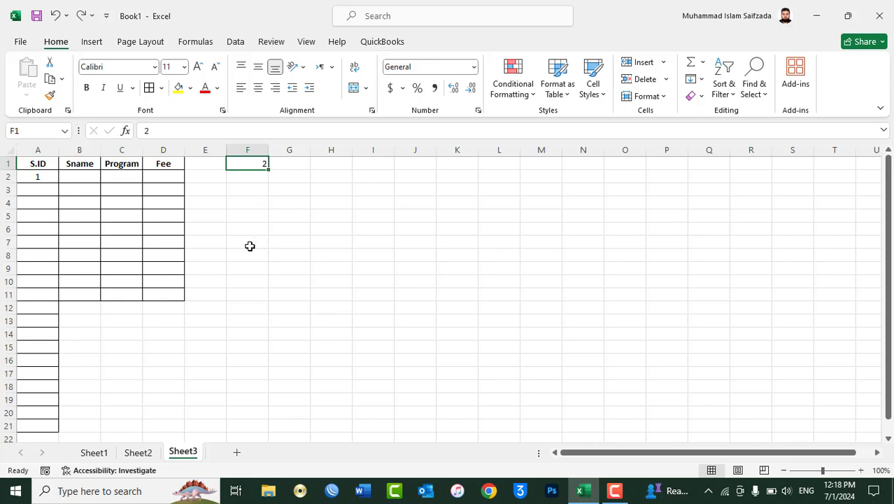
key("Delete")
- Merge and centre F1:I2 and type the title 'HIK Daily Income Report'
left_click_drag(265, 163, 371, 173)
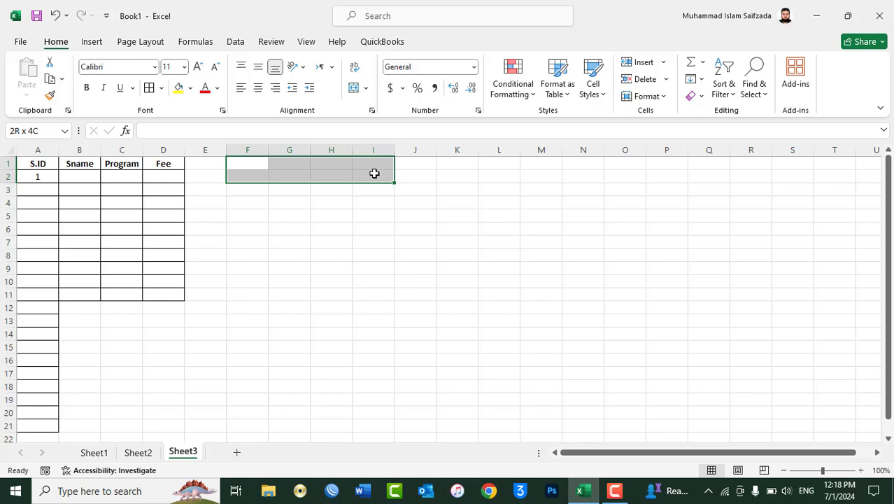
left_click(354, 88)
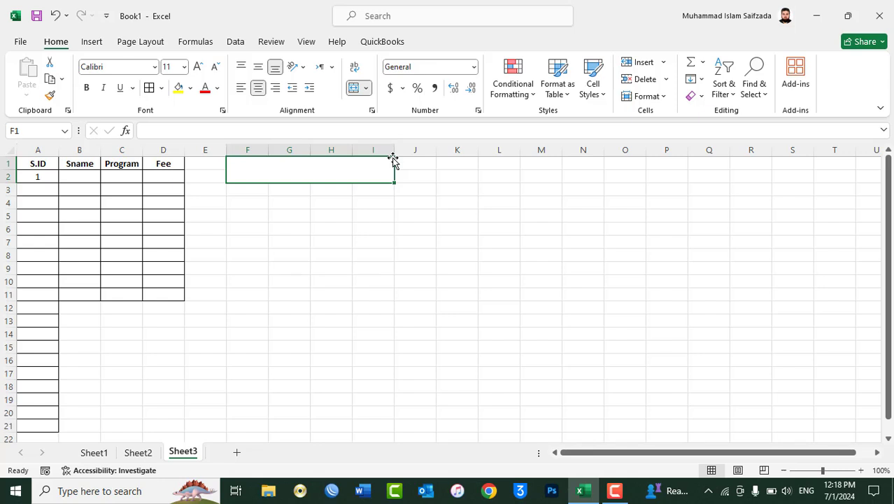
type("HI")
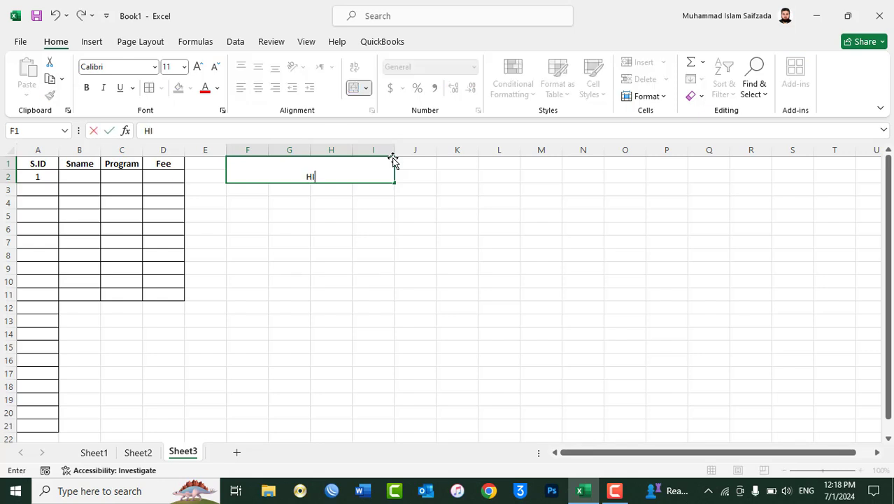
type("K Daily")
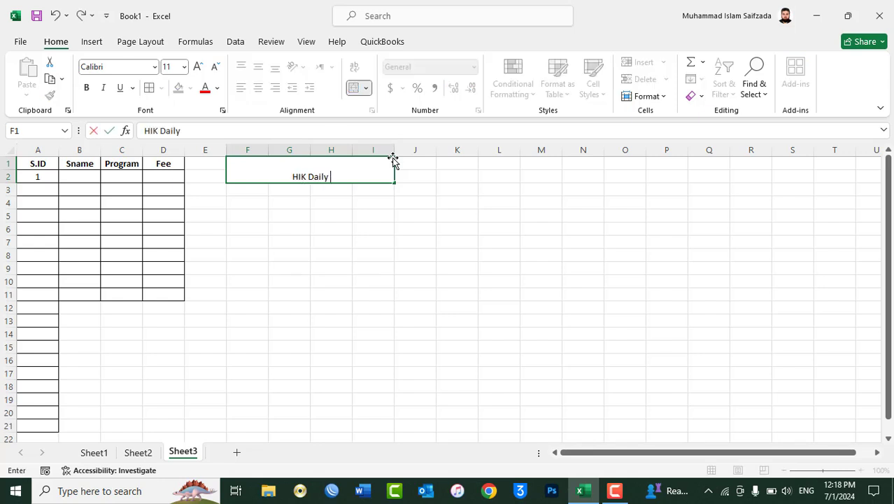
type(" Income Report")
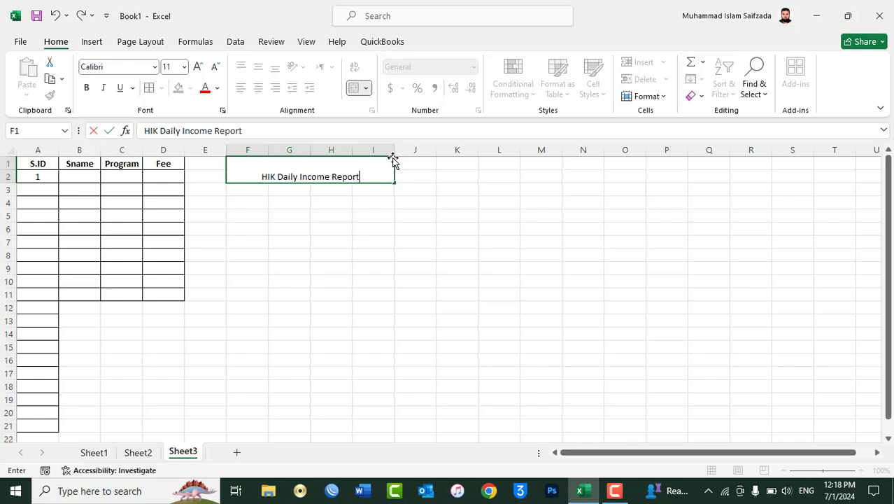
key("Return")
- Format the title as bold, 16 point and middle-aligned
left_click_drag(247, 163, 373, 176)
left_click(353, 88)
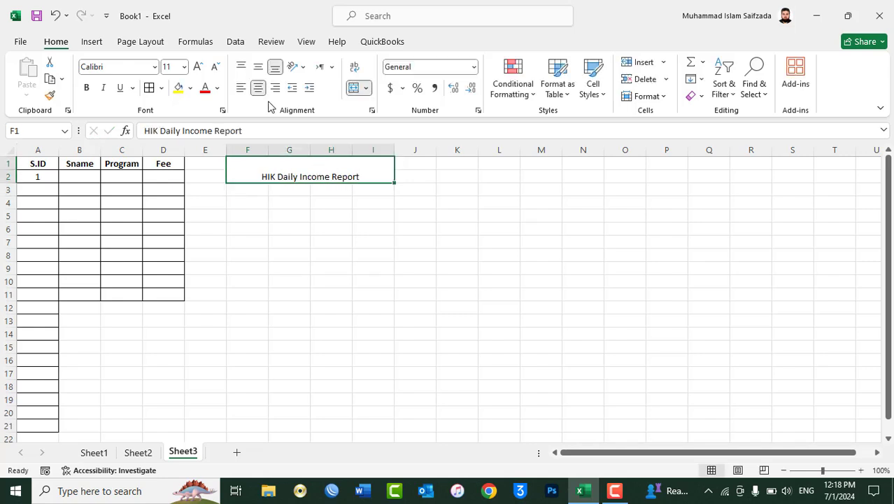
left_click(259, 67)
left_click(198, 67)
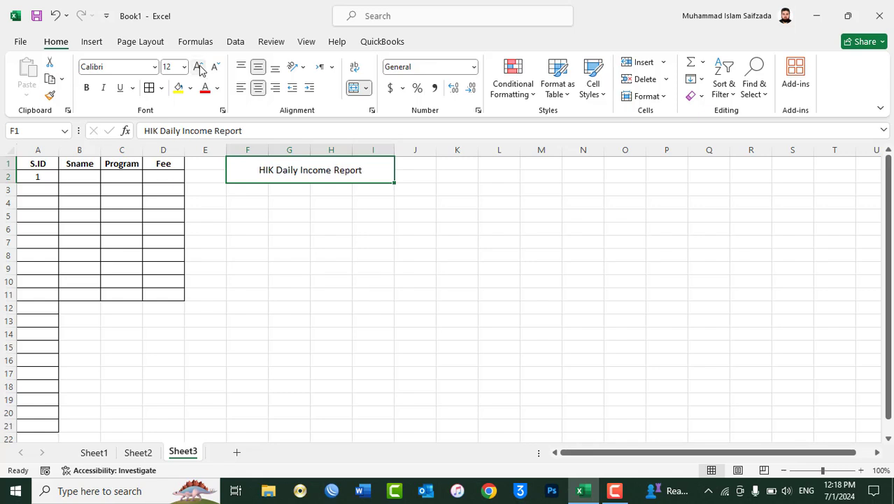
left_click(198, 67)
left_click(86, 87)
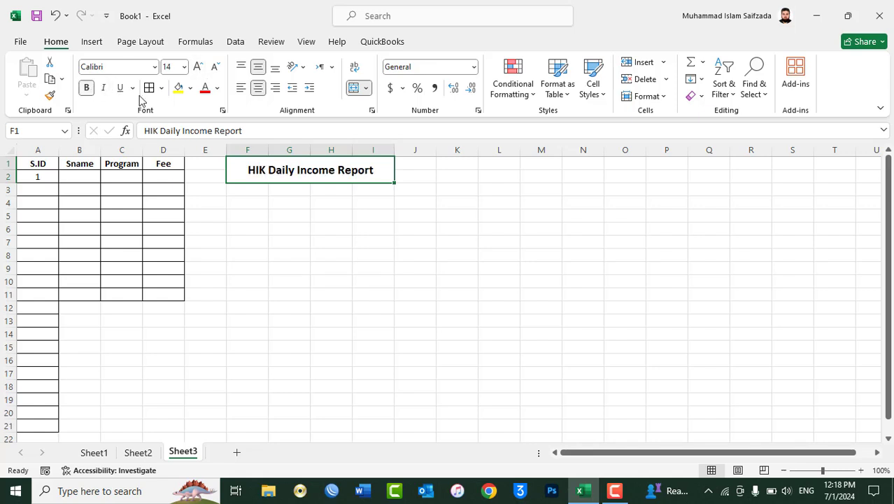
left_click(198, 66)
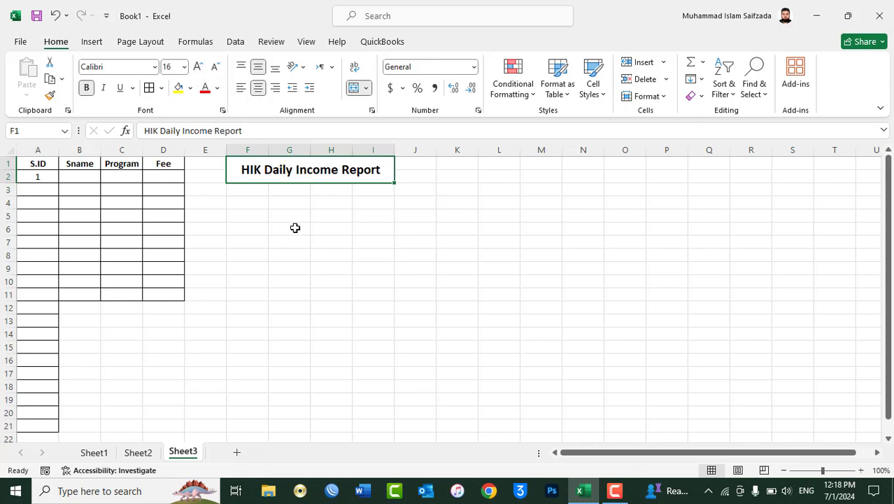
left_click(255, 189)
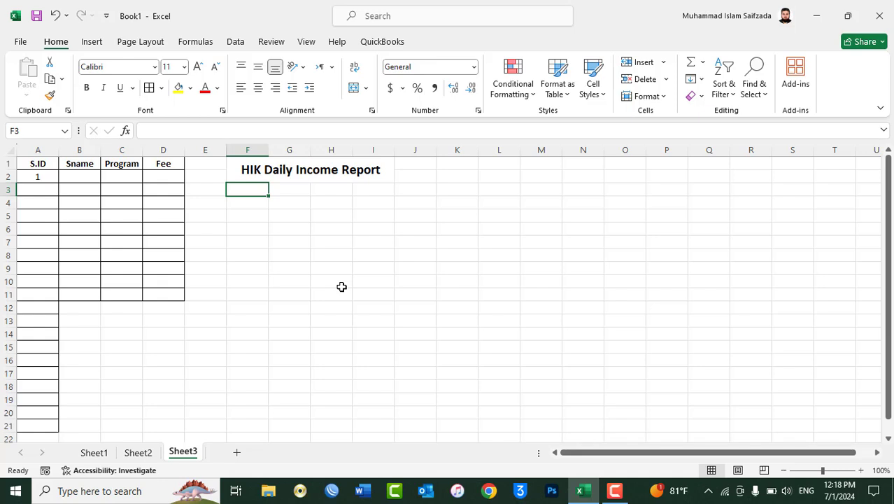
- Type the headings Date, Income Type, Amount and Comments in F3:I3
type("Date")
key("Tab")
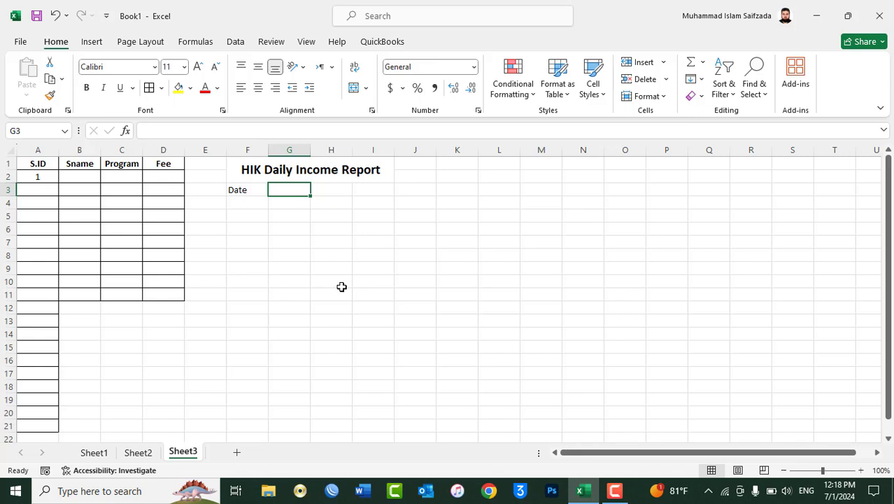
type("Income Tyo")
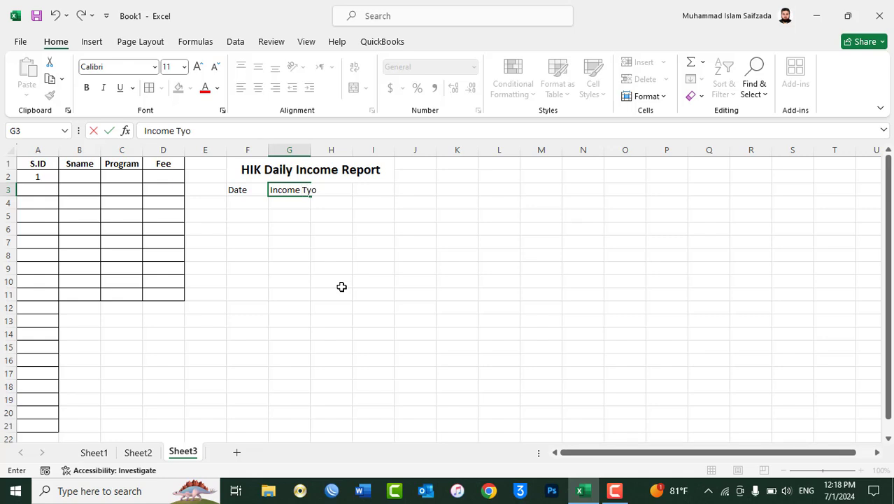
key("BackSpace")
key("Tab")
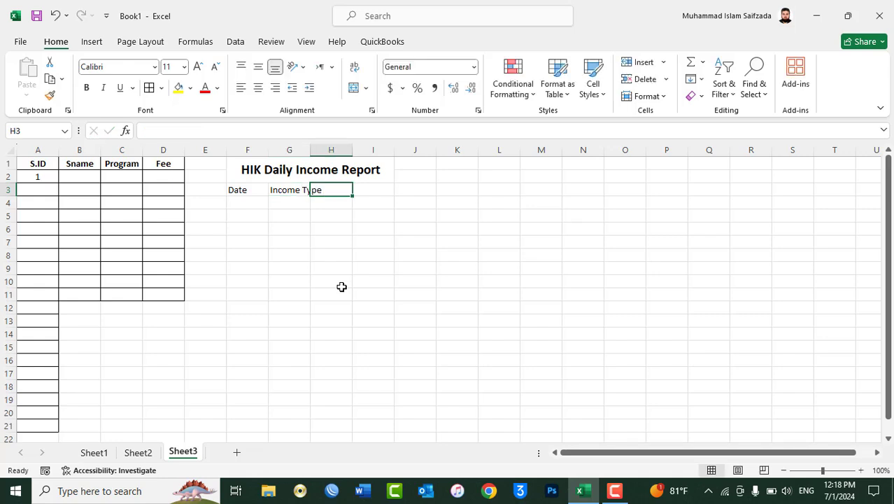
type("Amount")
key("Tab")
type("C")
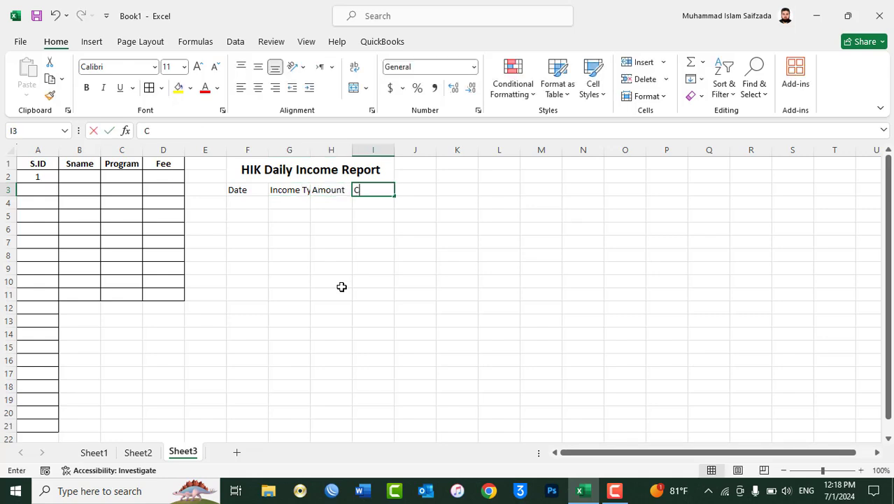
type("omments")
key("Return")
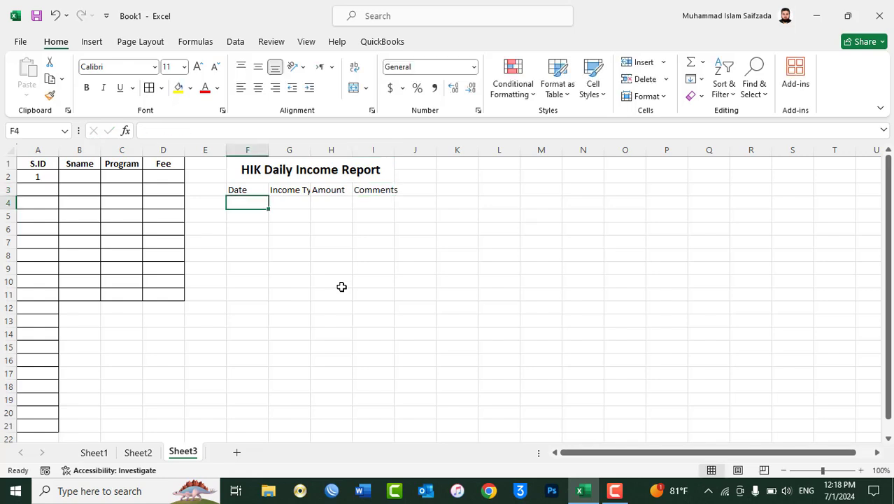
- Widen columns G and H to fit, and enter the date 07/01/24 in F4
double_click(310, 150)
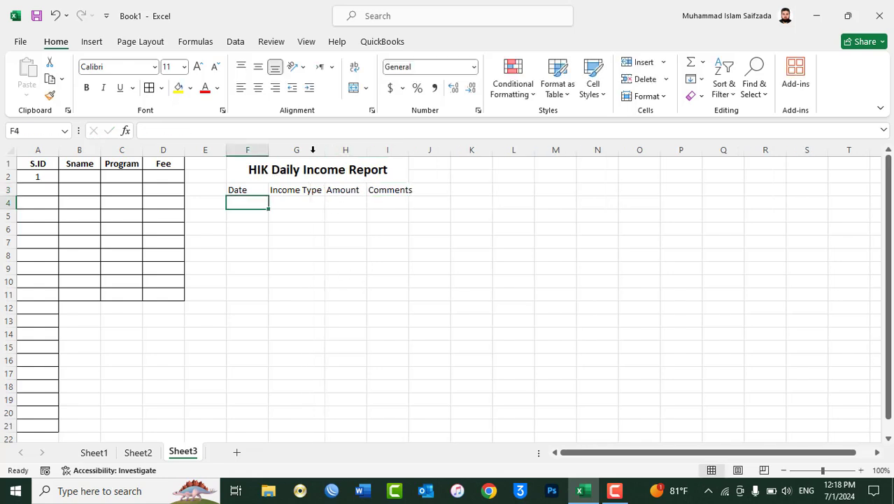
left_click_drag(367, 150, 426, 152)
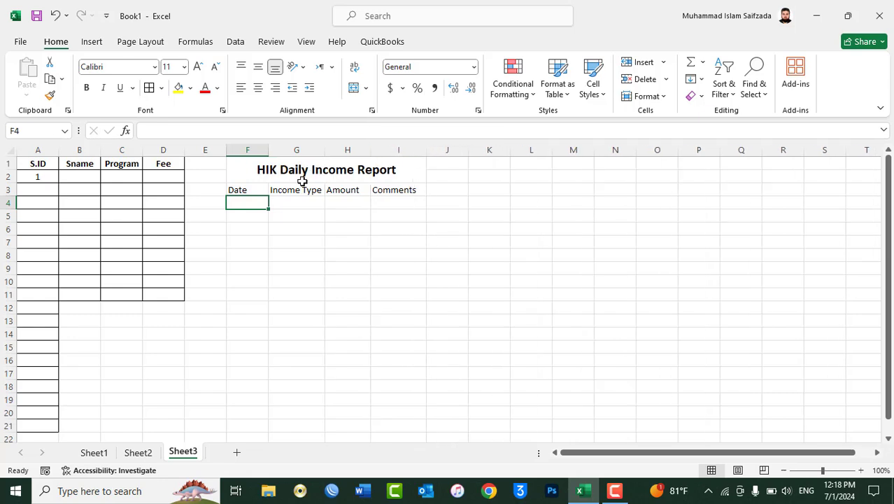
left_click(253, 191)
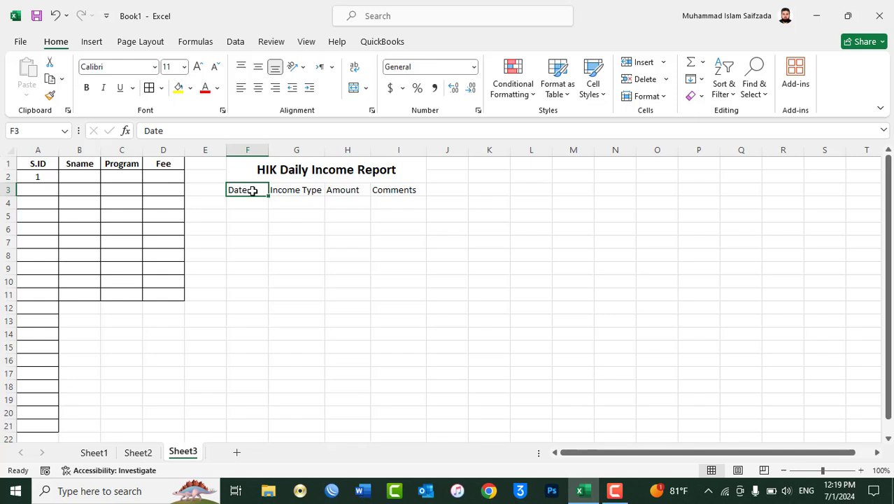
key("Down")
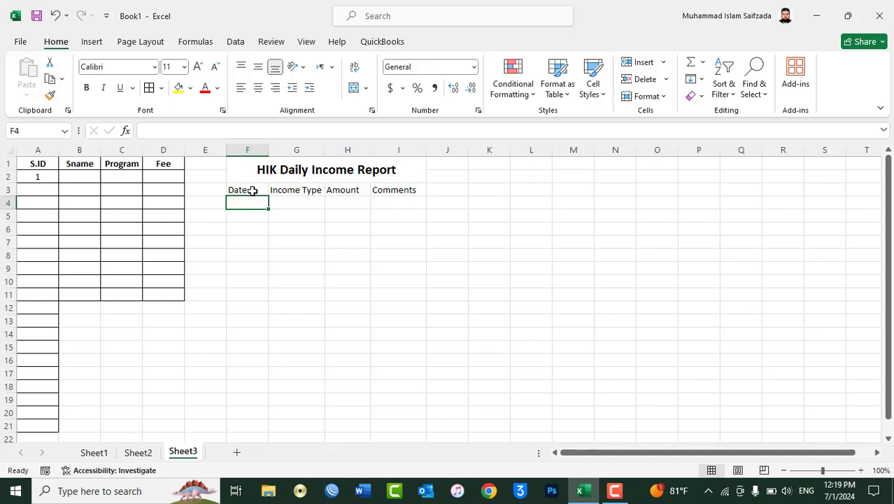
type("07/")
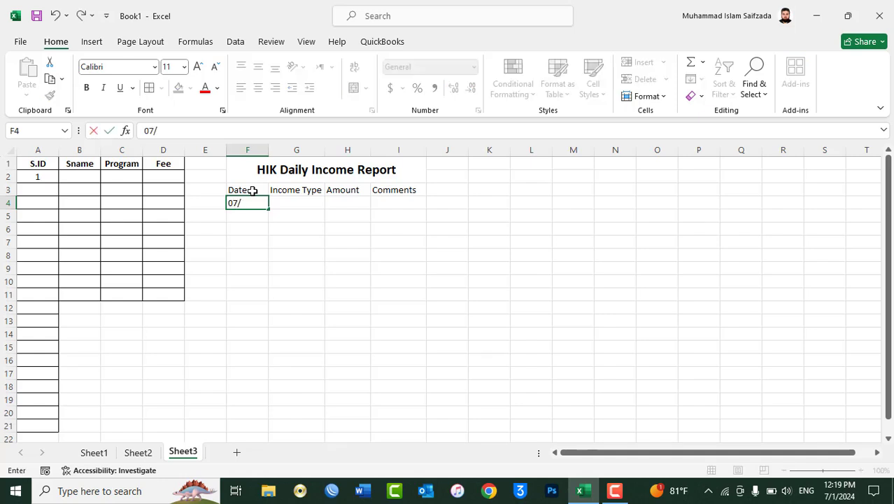
type("01/2")
type("4")
key("Return")
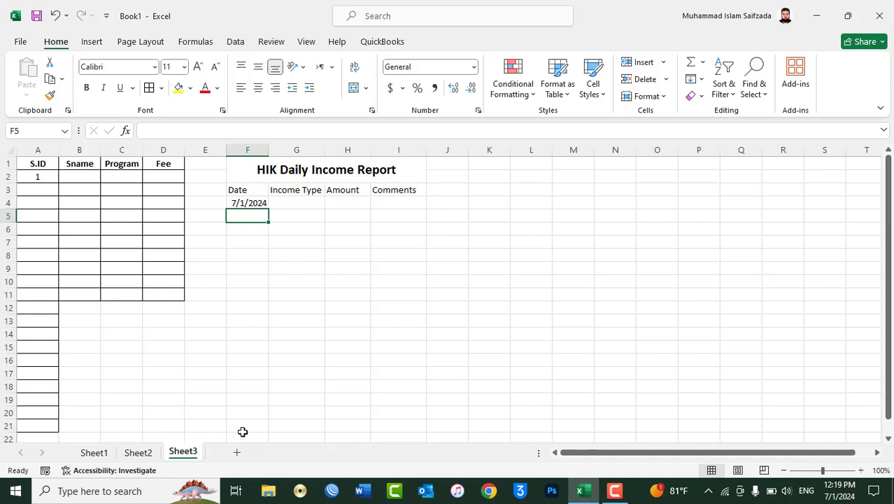
- Drag the date down to row 21 and widen column F, then undo both
left_click(255, 203)
left_click_drag(268, 207, 268, 432)
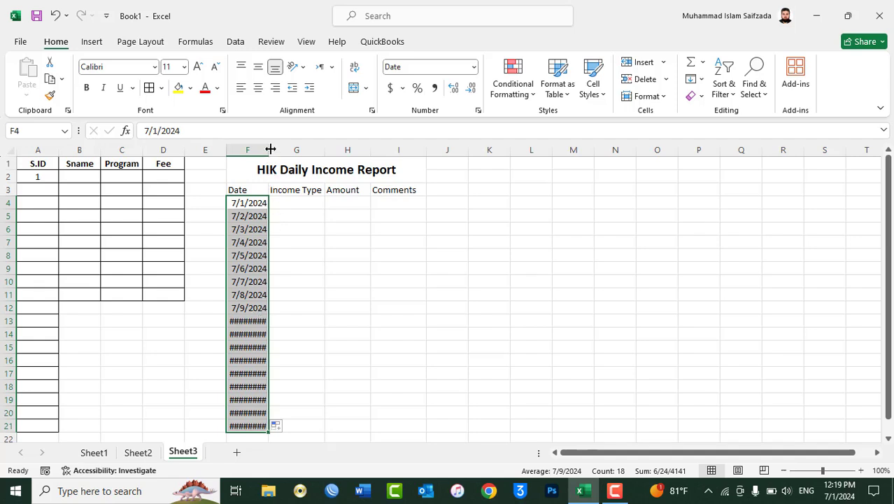
left_click_drag(268, 149, 281, 152)
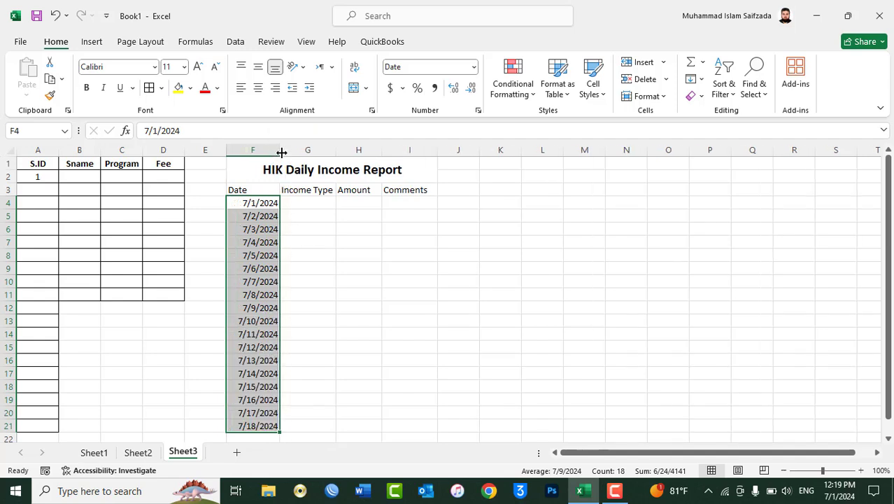
key("ctrl+z")
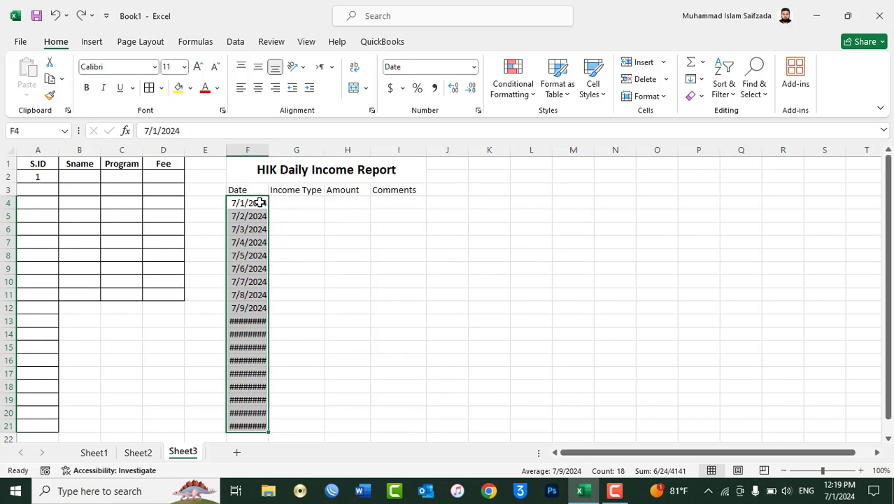
key("ctrl+z")
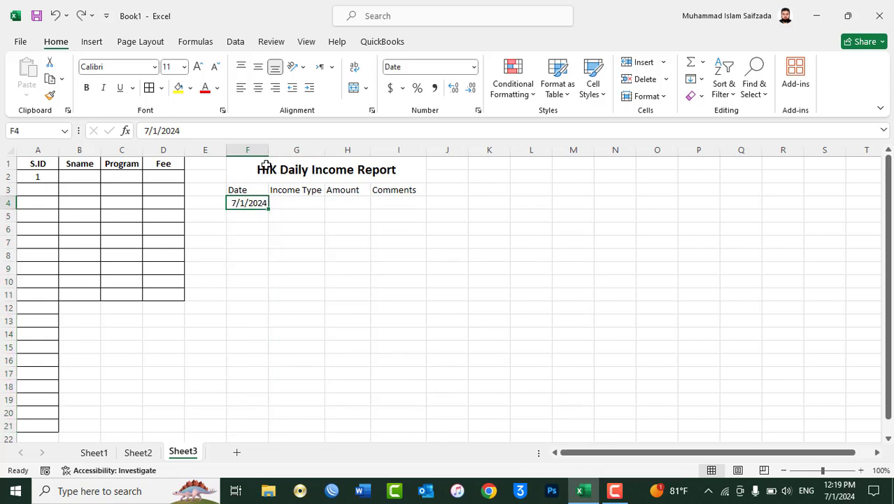
- Fill the Date column with a daily date series, step 1, from 7/1/2024 through 7/30/2024
left_click_drag(269, 150, 291, 152)
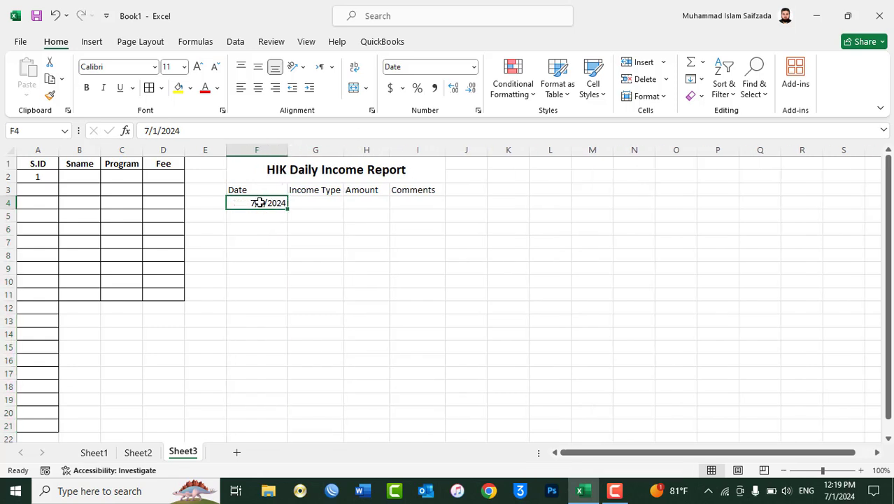
left_click(694, 83)
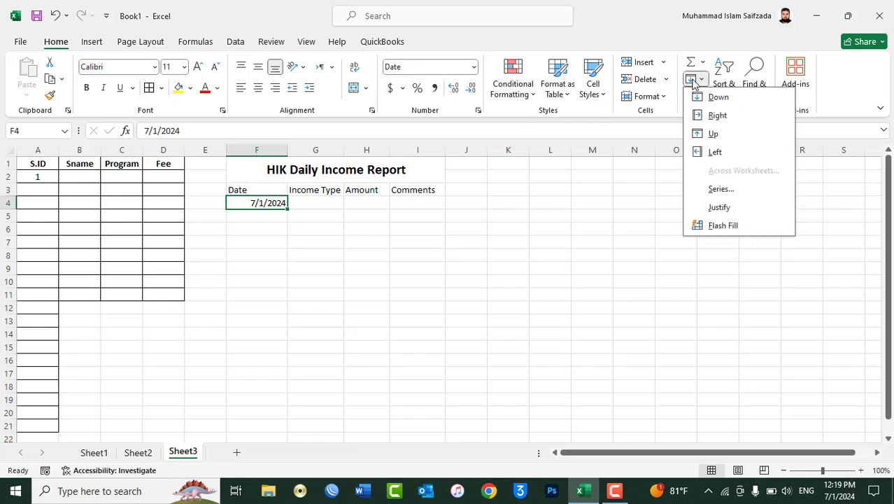
left_click(715, 190)
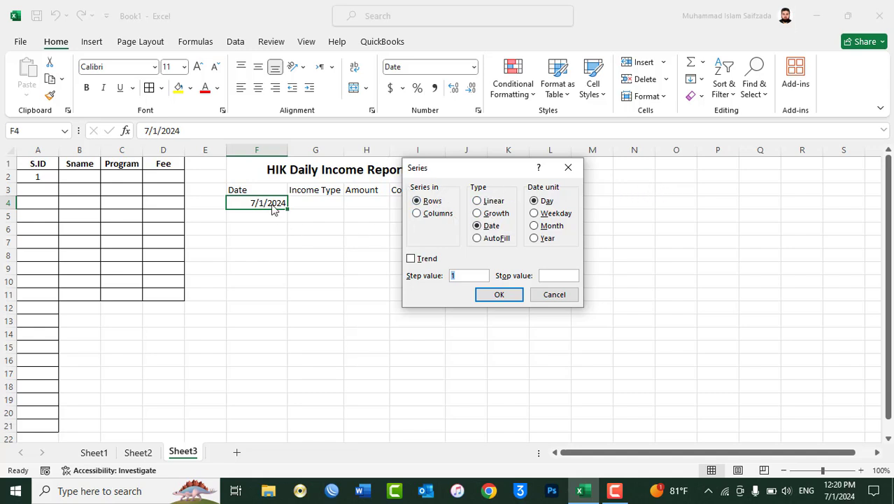
left_click(422, 214)
left_click(559, 275)
type("07/30/2024")
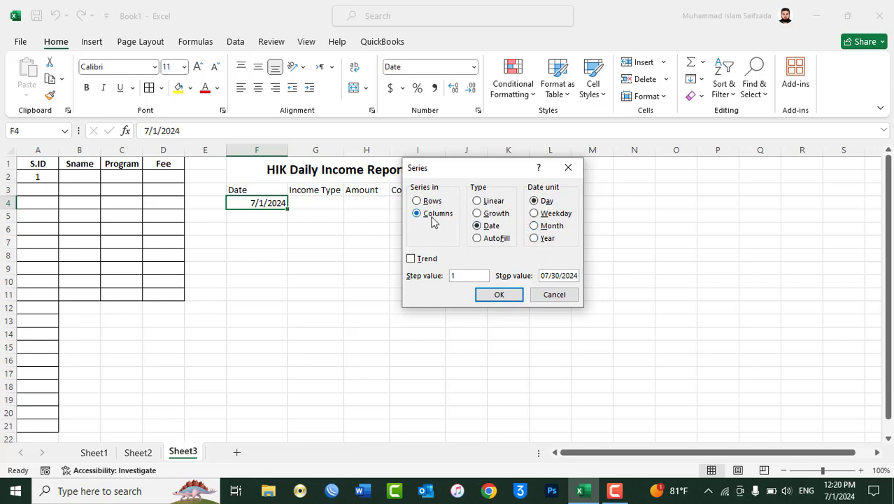
left_click(501, 294)
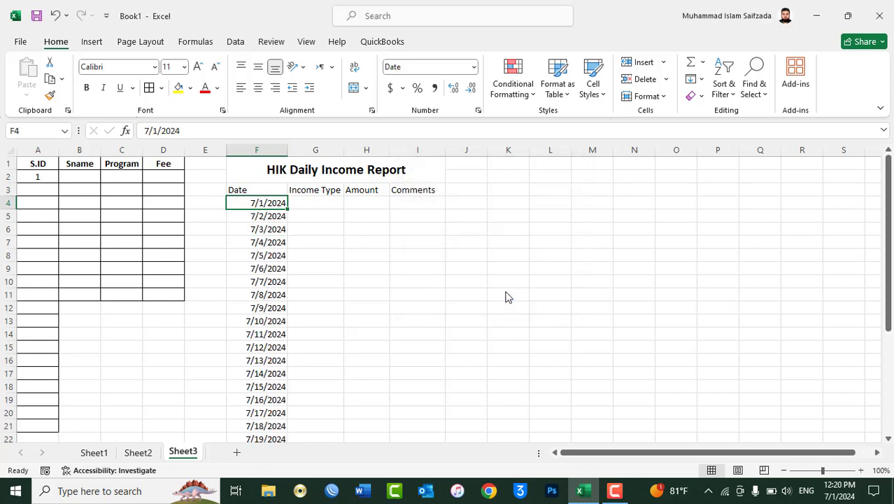
left_click_drag(890, 249, 889, 253)
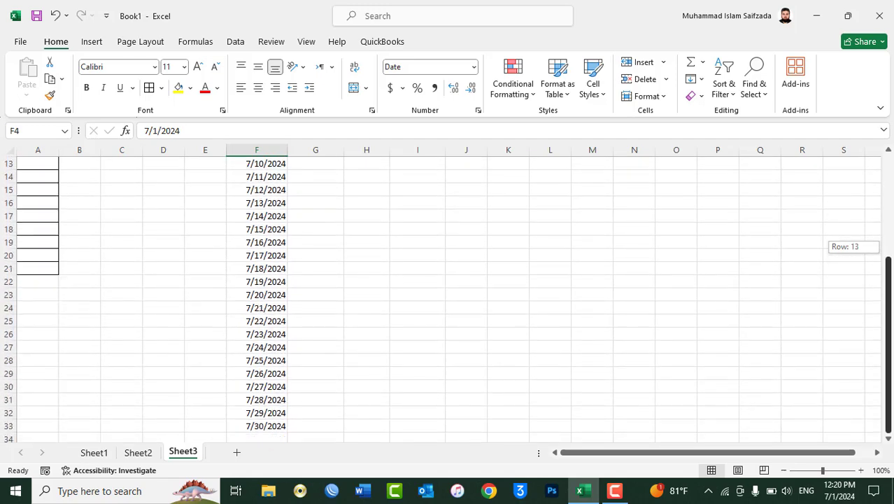
left_click_drag(889, 254, 888, 158)
- Enter amounts 20000, 25000 and 30000 in H4:H6, correcting a mistyped digit
left_click(374, 212)
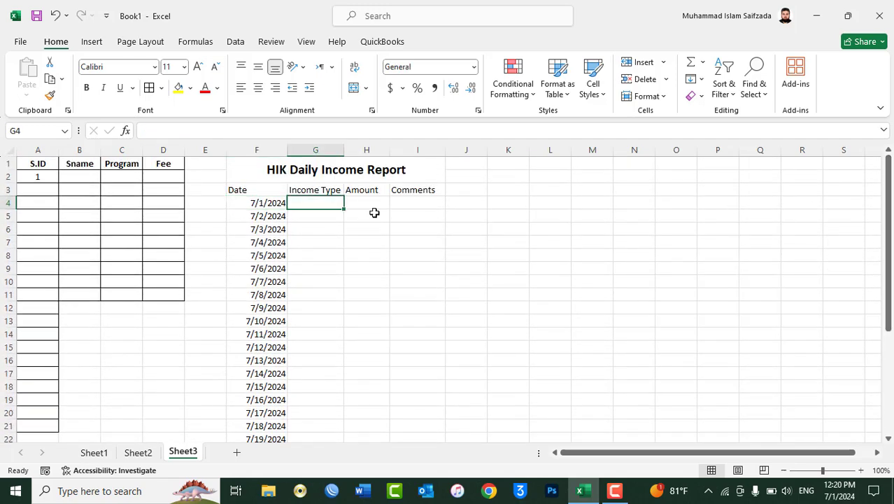
type("20000")
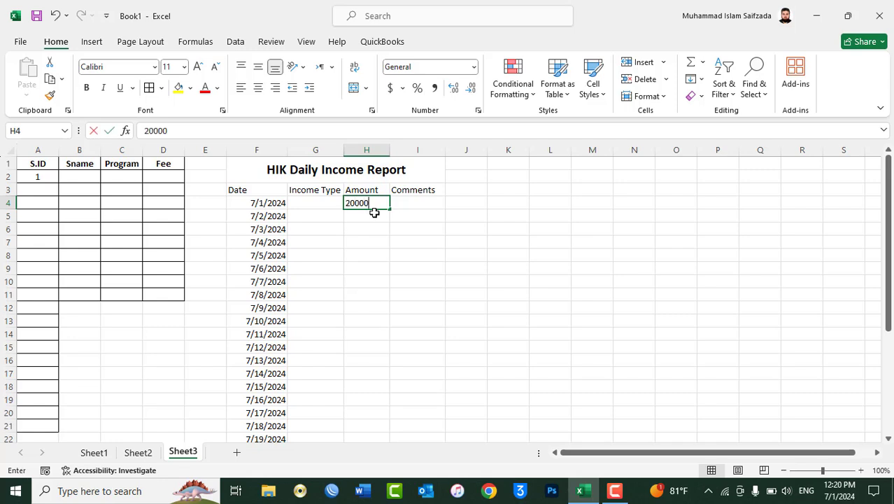
key("Return")
type("22")
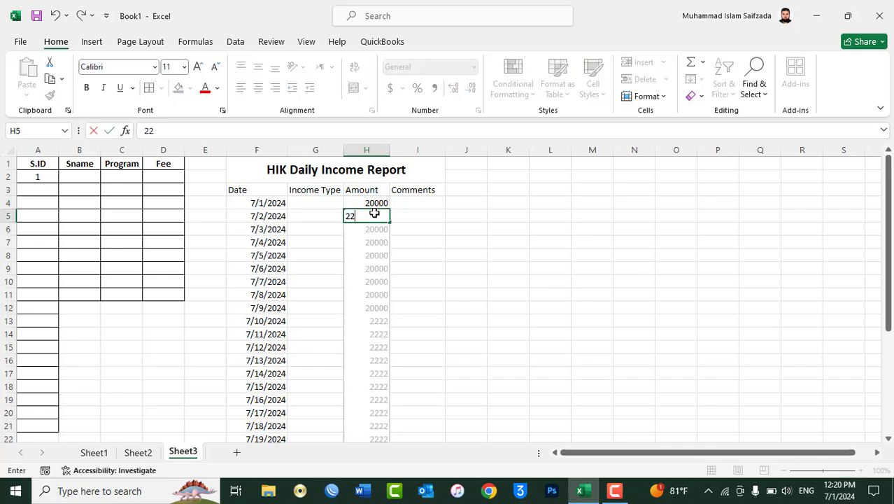
key("BackSpace")
type("5000")
key("Return")
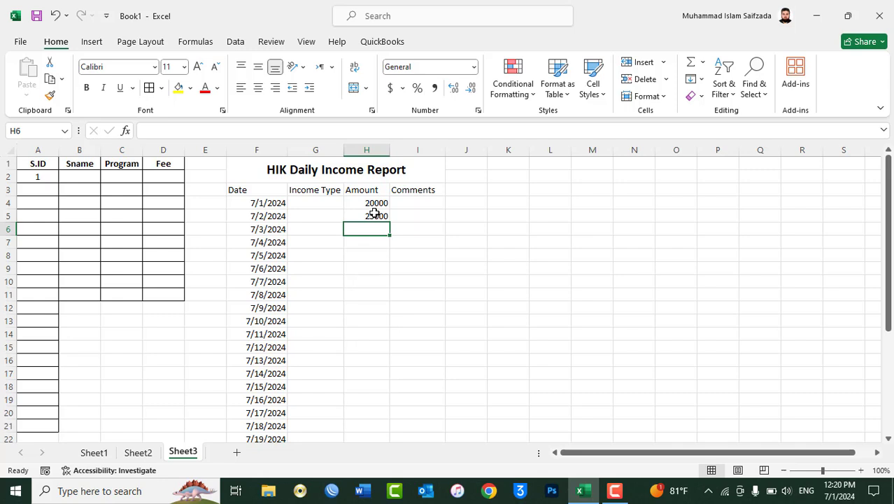
type("30000")
key("Return")
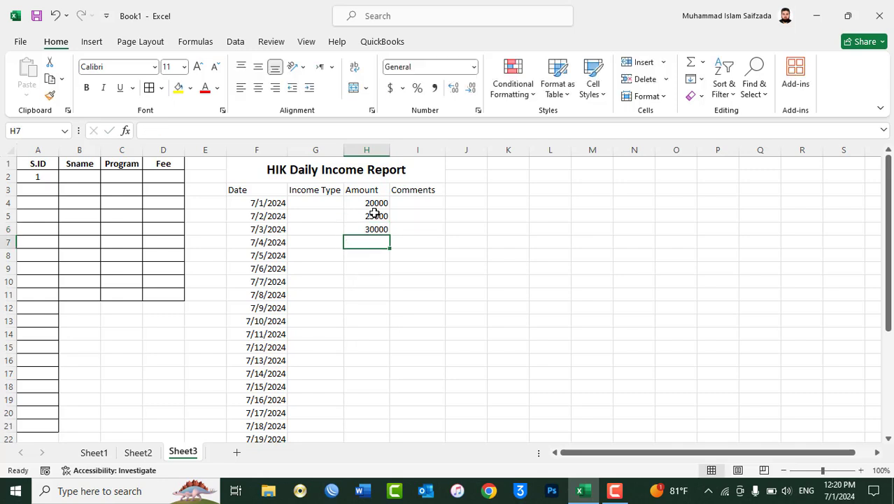
- Enter 20000 in H7 and 15000 in H8
type("20000")
key("Return")
type("150")
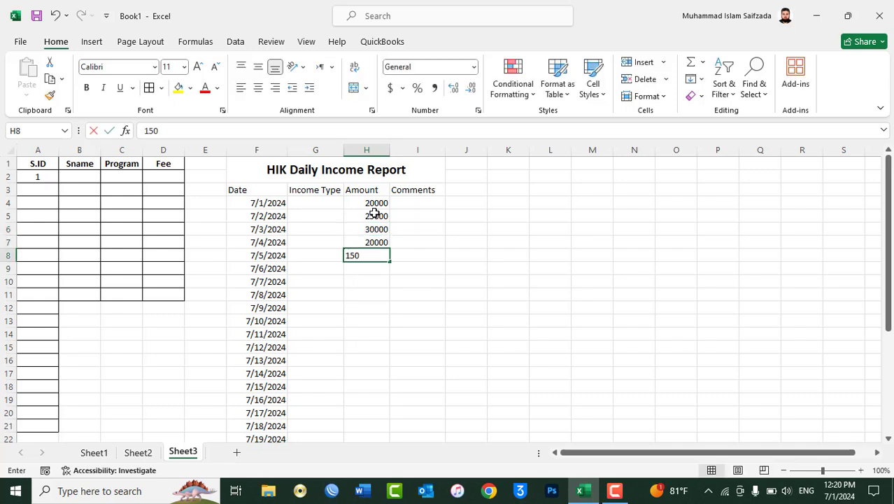
type("000")
key("BackSpace")
key("Return")
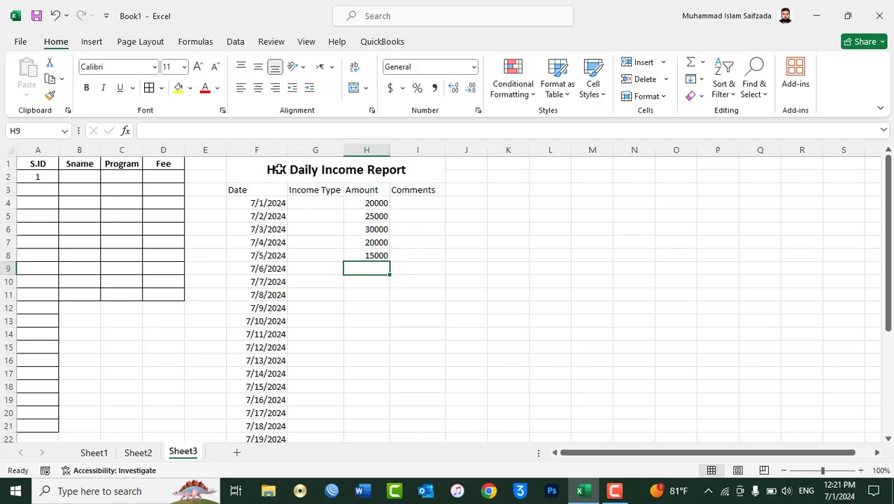
- Copy the report title and header rows to K1 and P1
left_click_drag(278, 167, 397, 190)
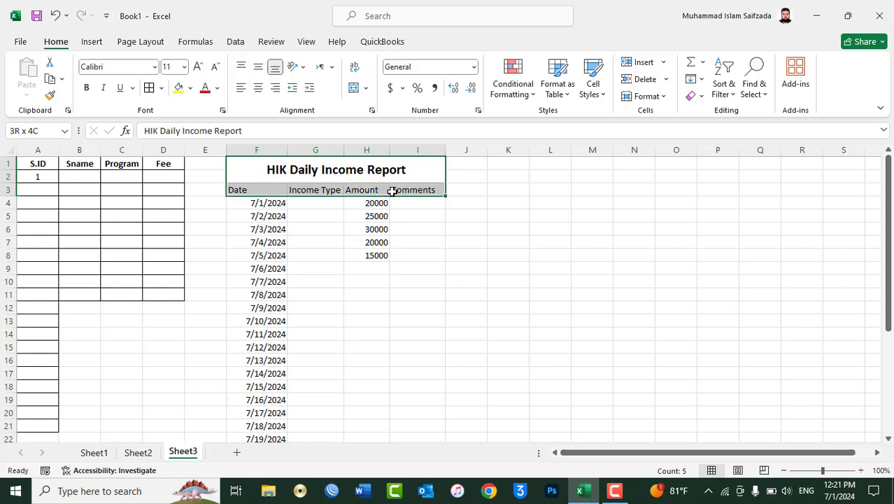
key("ctrl+c")
left_click(510, 163)
key("ctrl+v")
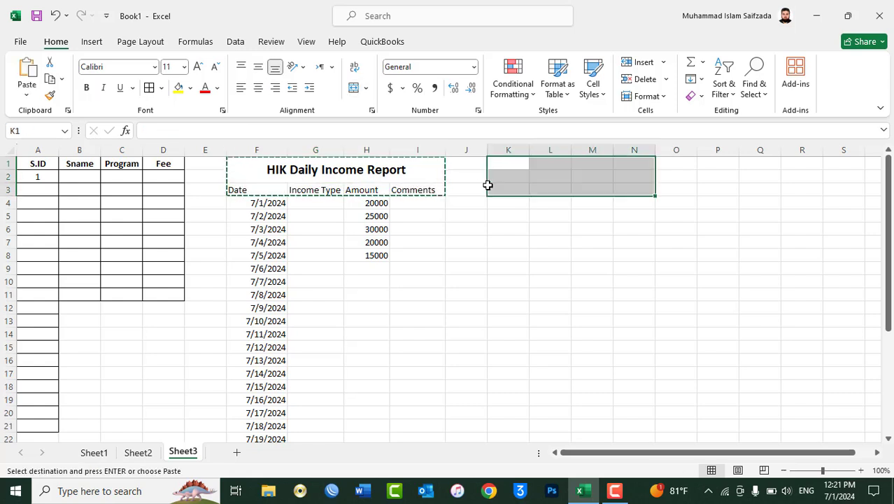
left_click(710, 167)
key("ctrl+v")
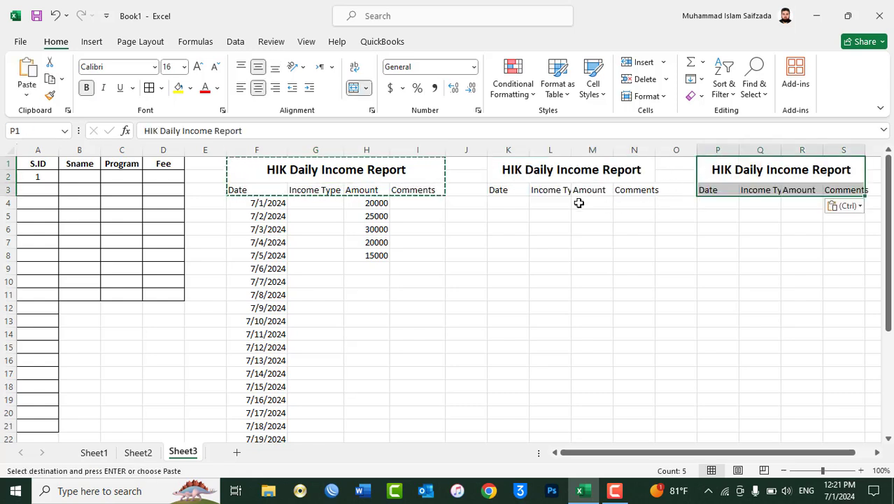
- Delete the Income Type column from both copied tables
left_click(553, 191)
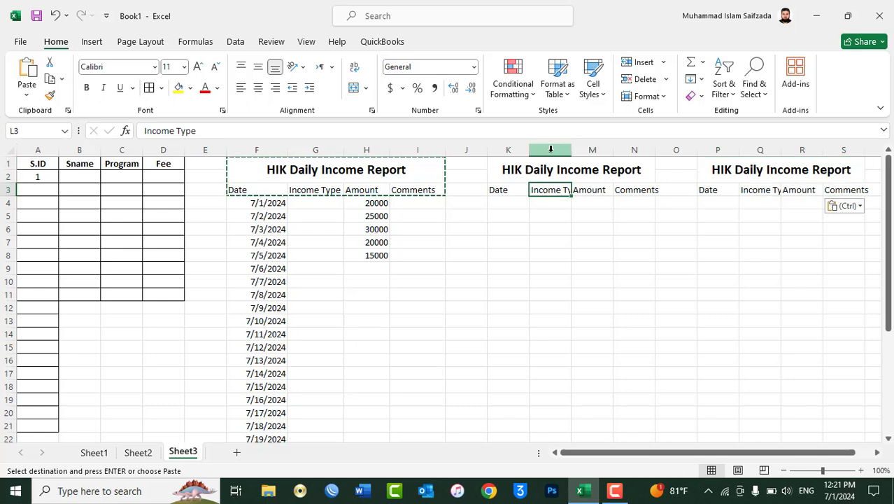
right_click(553, 152)
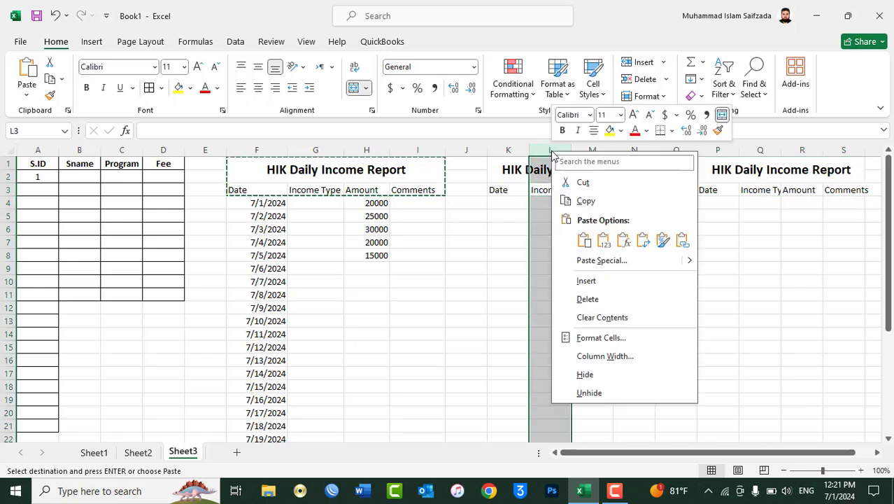
left_click(590, 300)
left_click(715, 150)
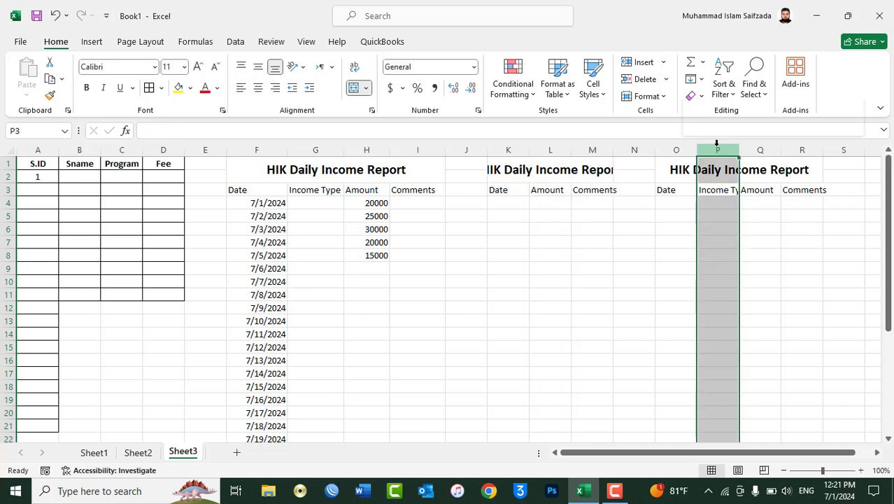
right_click(717, 150)
left_click(753, 294)
- Widen columns Q and N so the third table's title fits
left_click(661, 217)
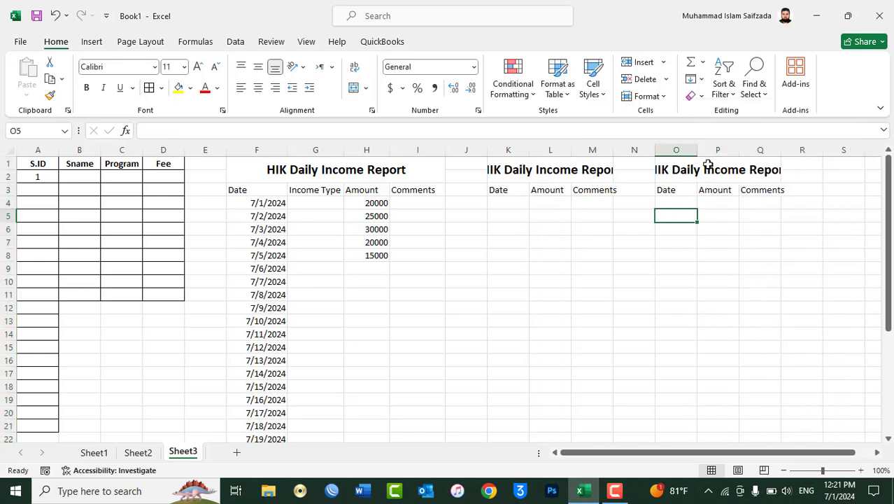
left_click_drag(781, 151, 799, 149)
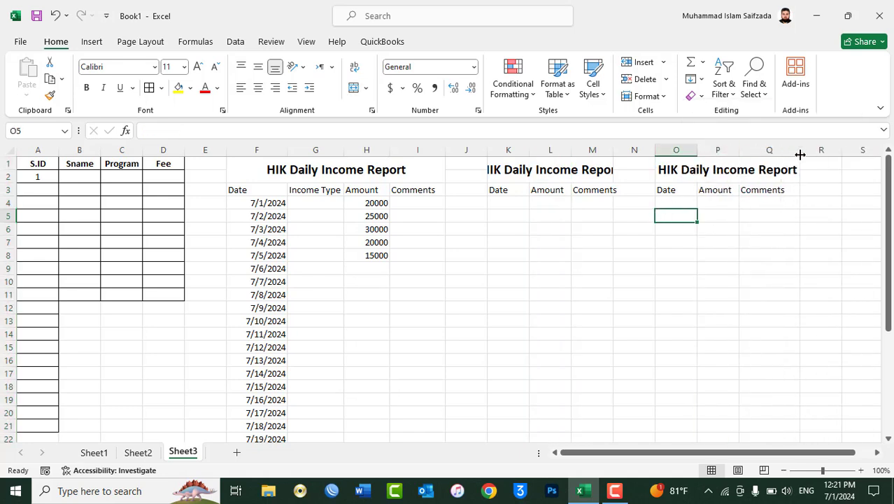
mouse_move(655, 150)
left_mouse_down()
mouse_move(670, 150)
mouse_move(635, 150)
left_mouse_up()
- Change the K1 title to 'HIK Monthly Income Report'
left_click(535, 168)
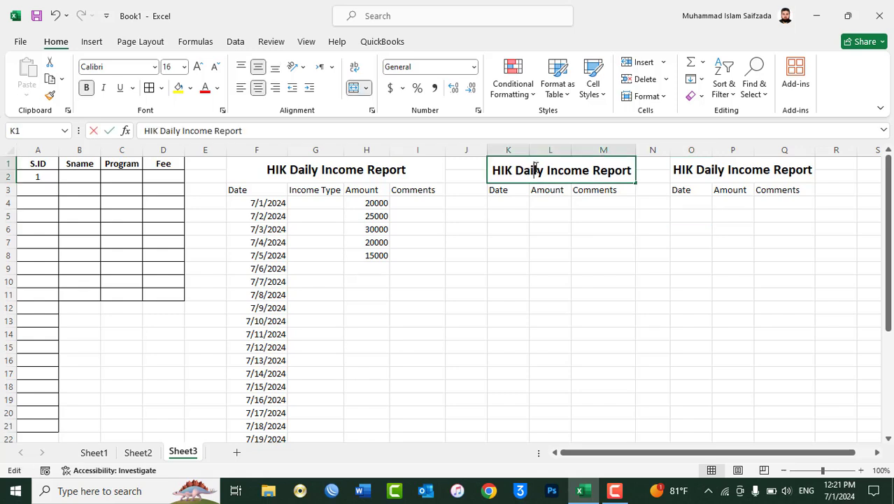
double_click(533, 170)
double_click(531, 169)
type("Mont")
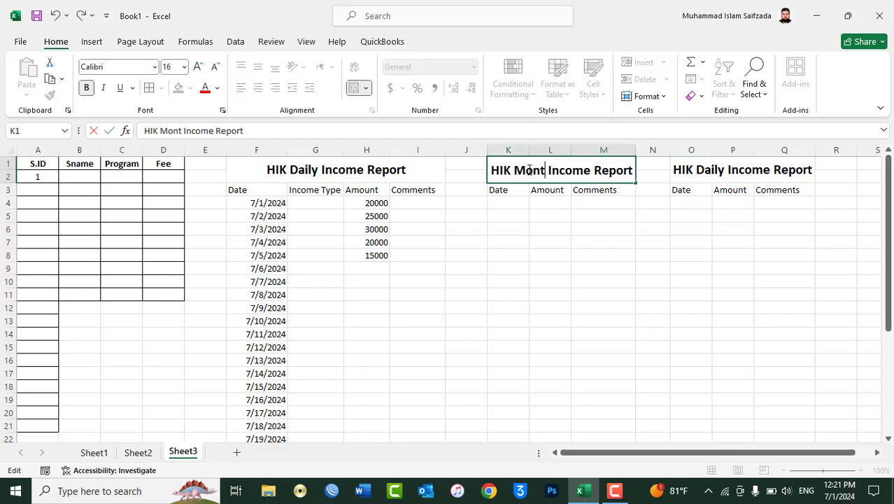
type("hly")
key("Return")
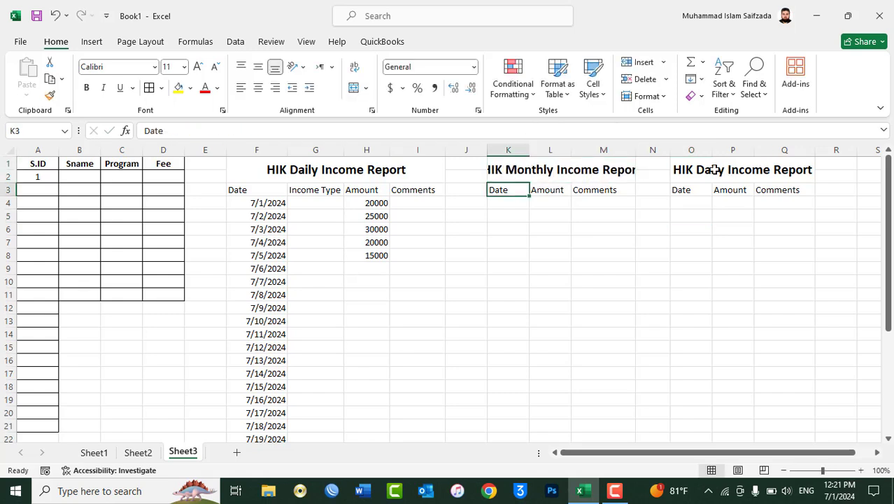
- Retitle O1 'HIK Annual Income Report' and widen columns Q and M to fit both titles
double_click(714, 170)
double_click(714, 170)
type("An")
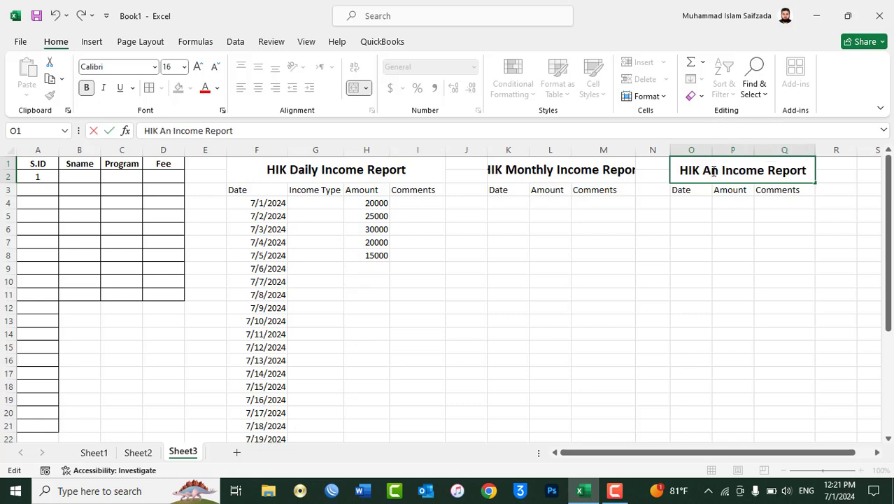
type("nual")
key("Return")
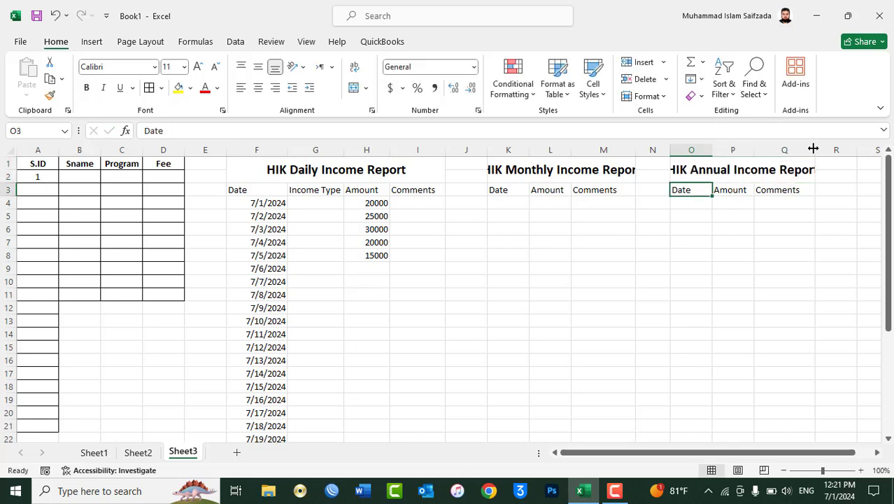
left_click_drag(815, 149, 829, 150)
left_click_drag(635, 150, 649, 149)
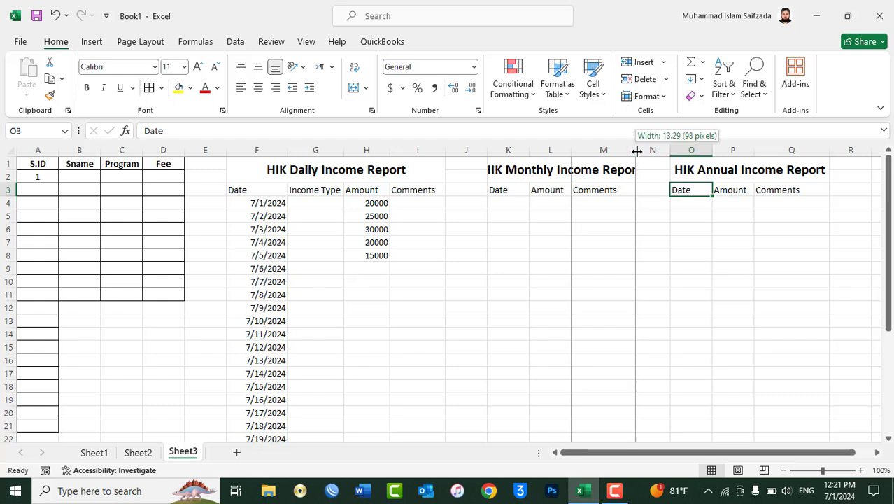
left_click(508, 203)
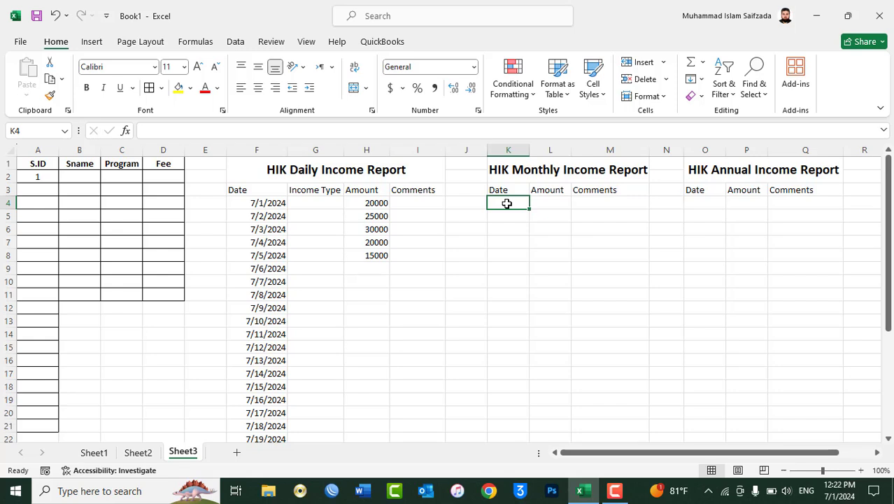
- Enter 01/01/2024 in K4 and widen column K to show the full date
type("01/0")
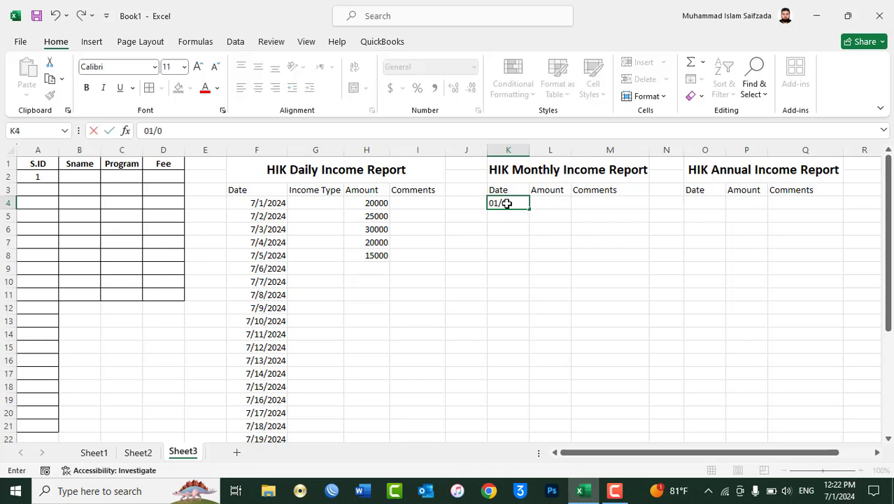
type("1/2024")
key("Return")
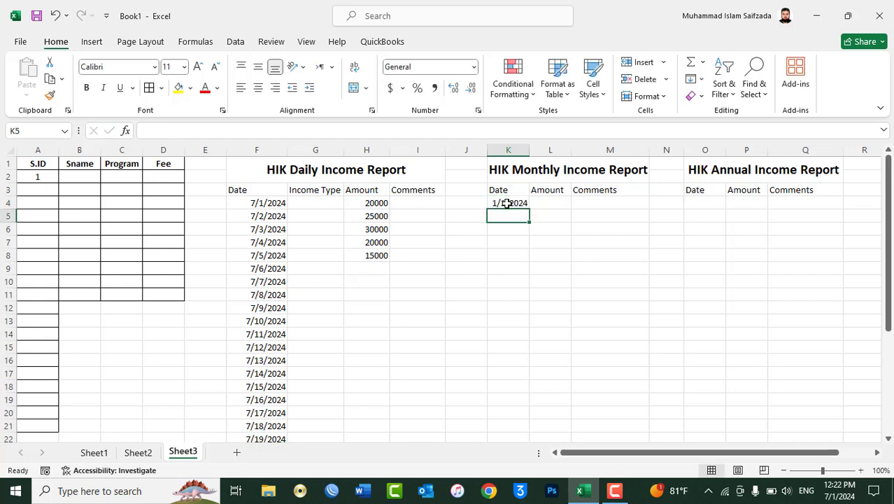
left_click_drag(530, 150, 540, 150)
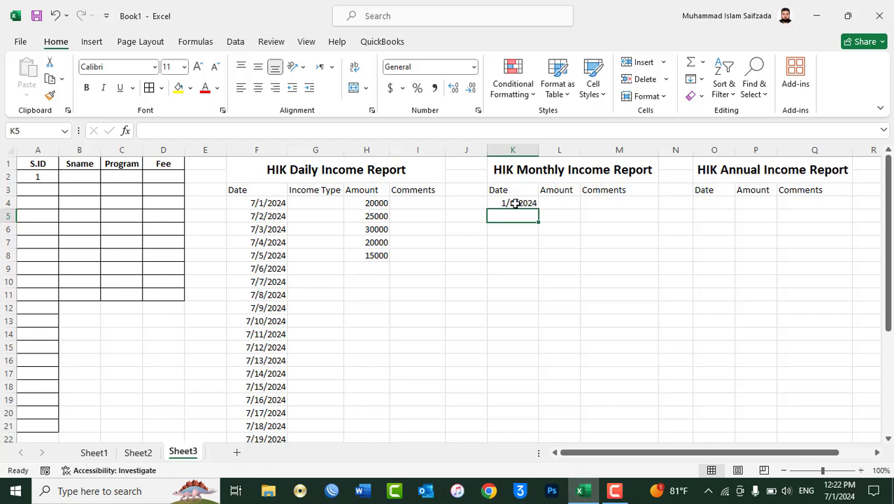
- Fill a monthly date series down column K with stop value 12/30/2024
left_click(515, 205)
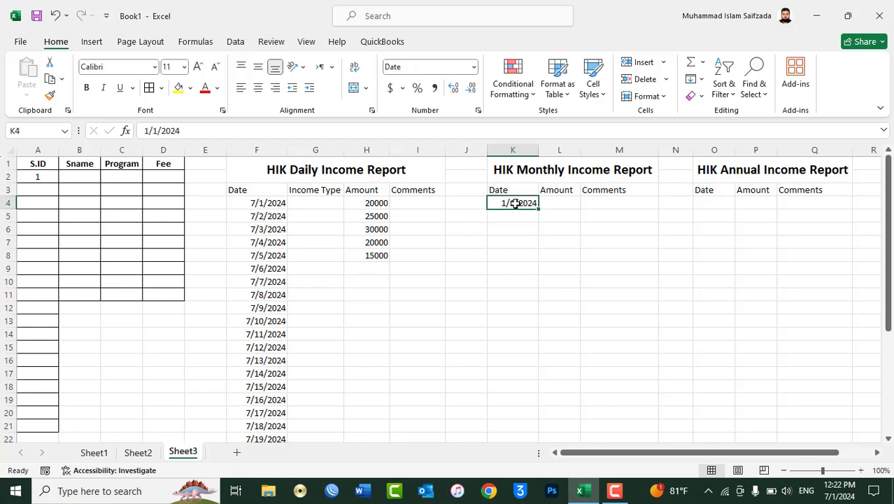
left_click(701, 80)
left_click(729, 188)
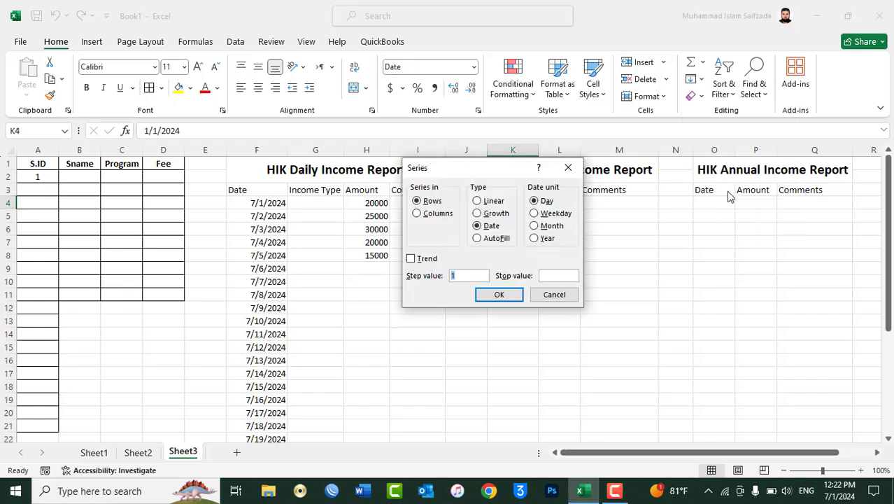
left_click(552, 226)
left_click(557, 274)
left_click_drag(510, 174, 632, 199)
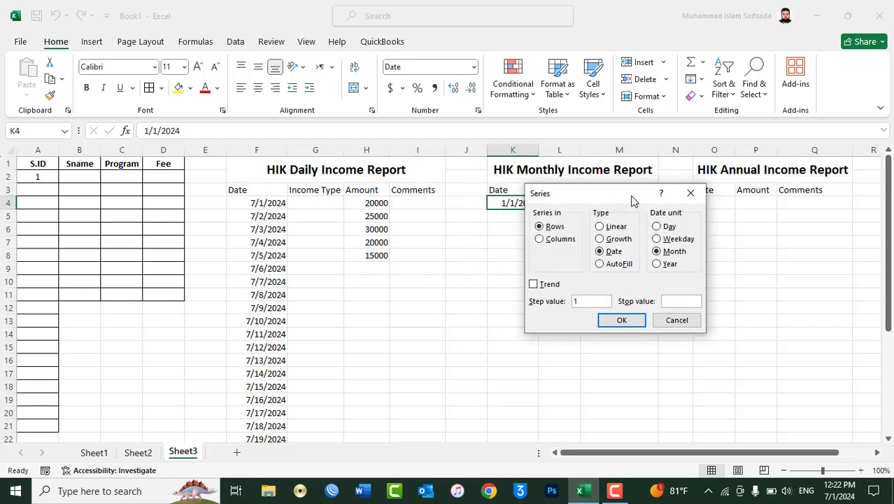
type("12/30/")
type("2024")
left_click(562, 243)
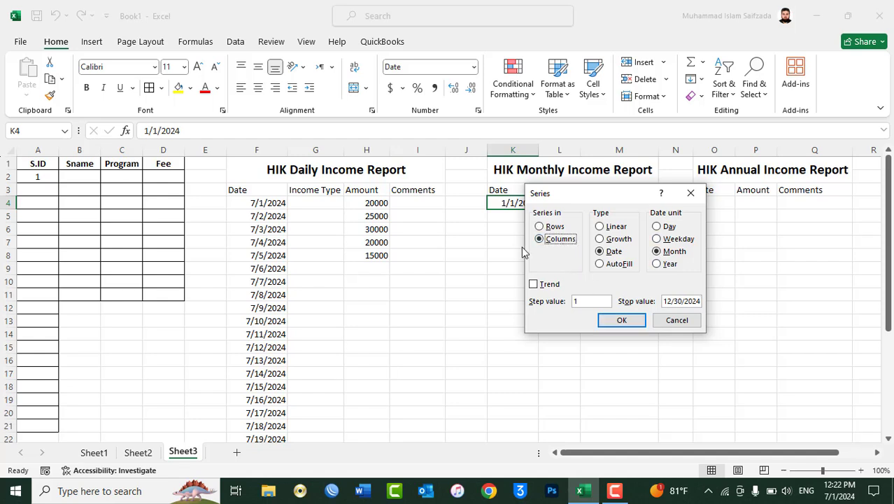
left_click(622, 321)
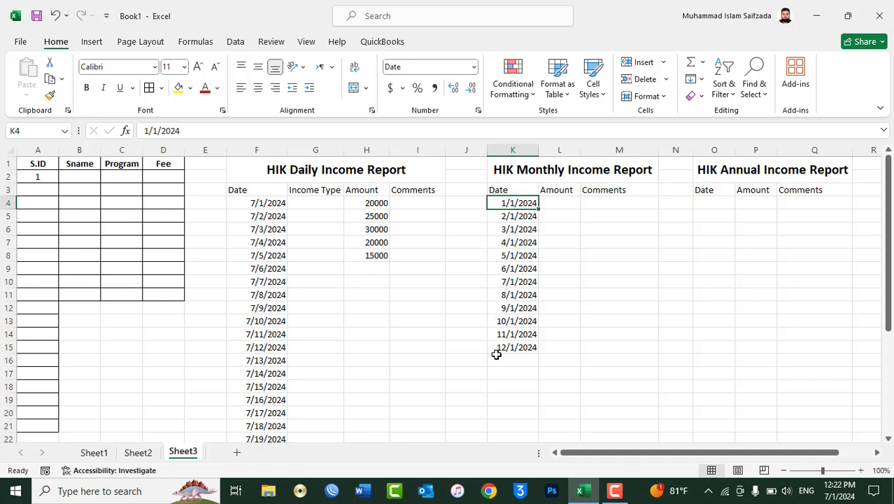
left_click(561, 206)
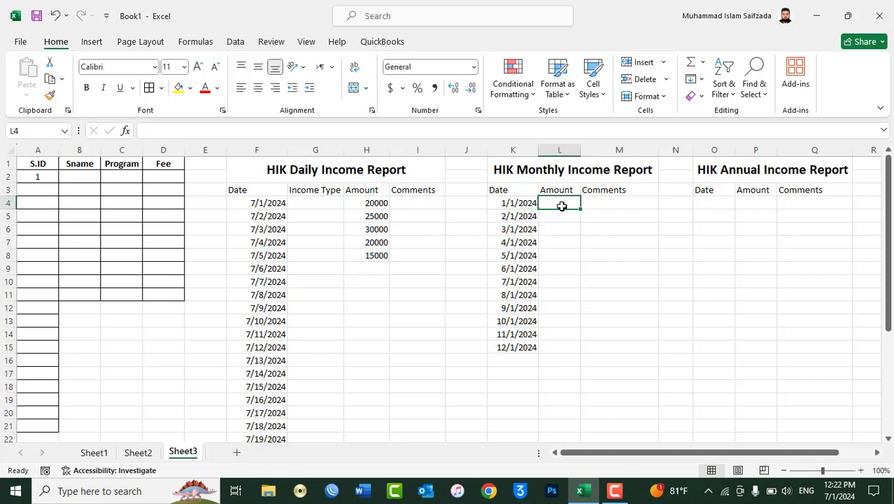
- Enter 200000, 150000 and 30000 in L4:L6 for January through March
type("200")
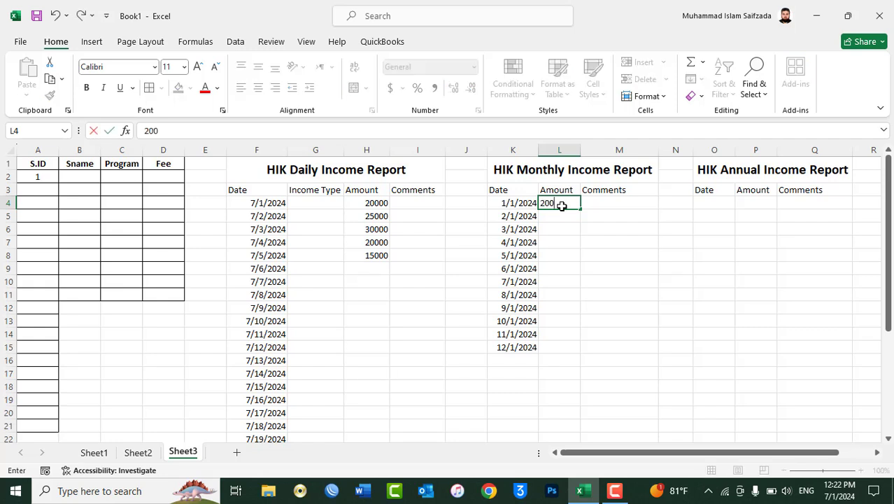
type("000")
key("Return")
type("15")
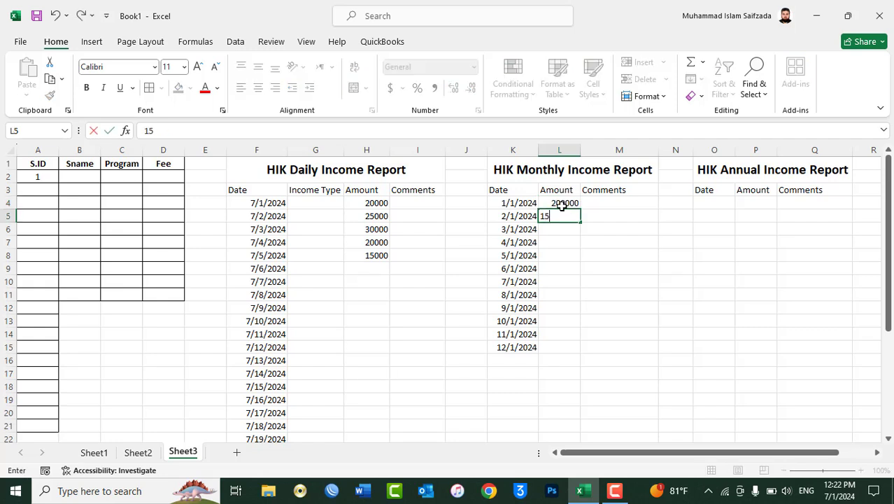
type("0000")
key("Return")
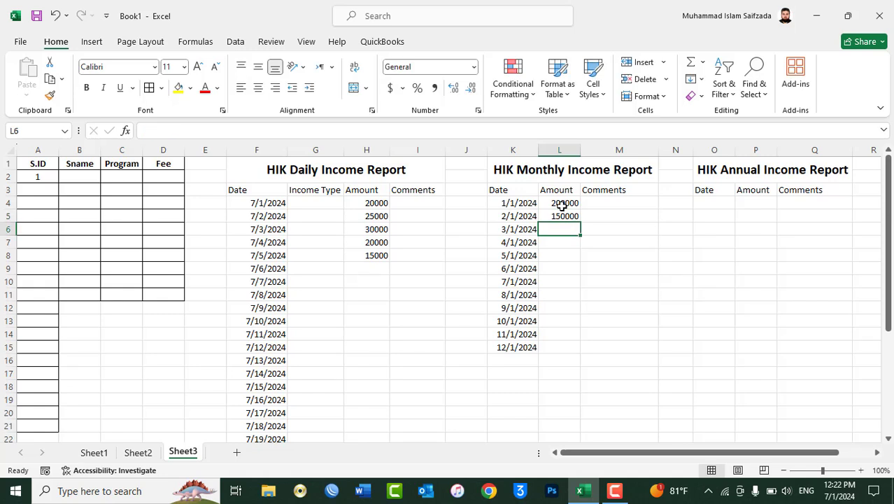
type("30000")
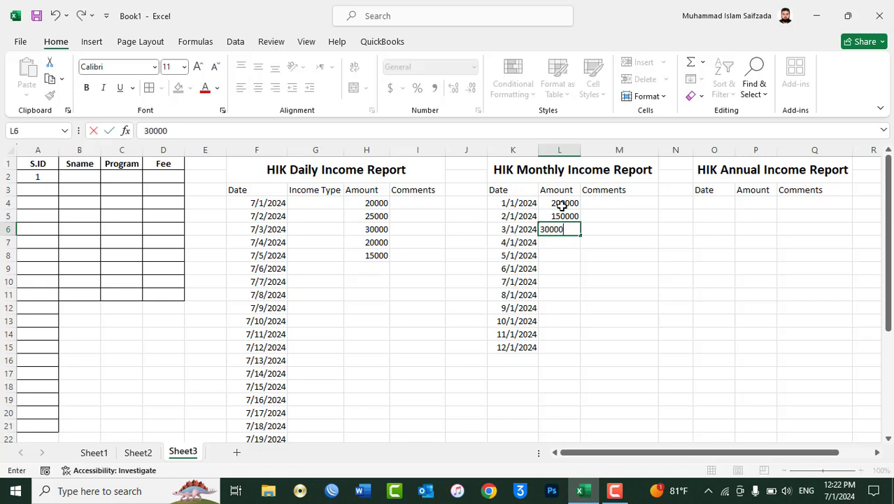
key("Return")
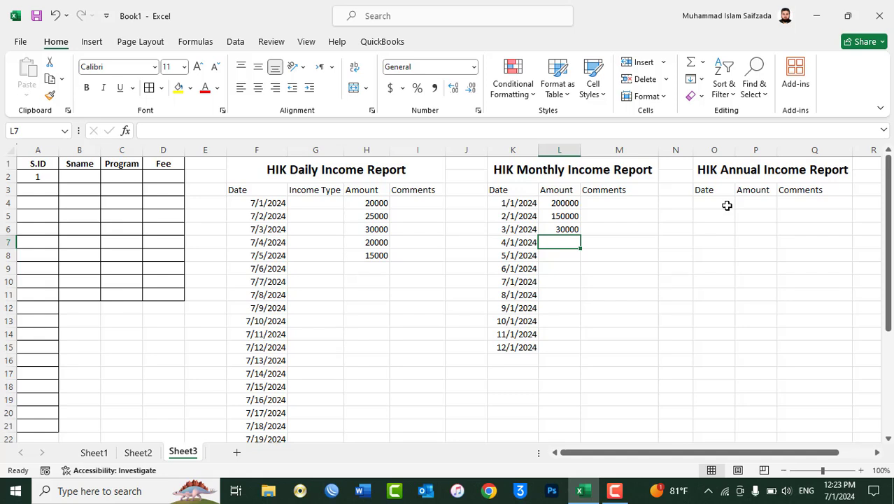
- Enter the first annual date 1/1/2020 in O4
left_click(727, 205)
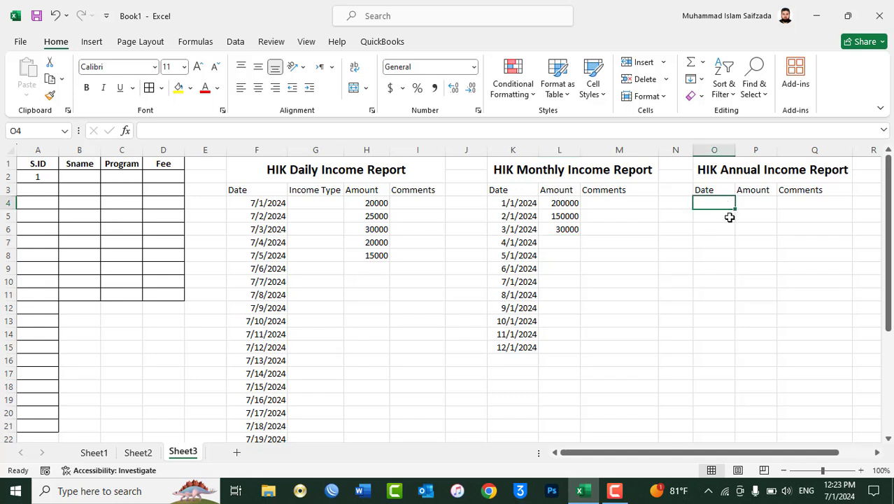
type("1")
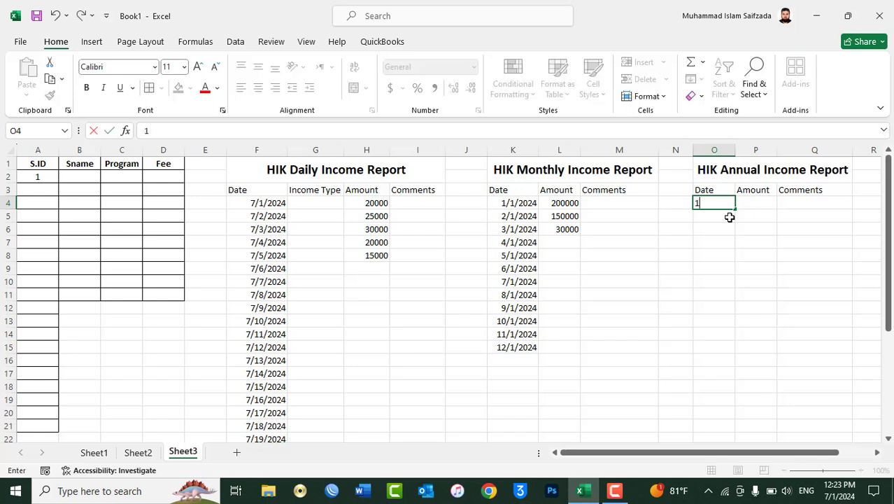
key("BackSpace")
type("01/01/")
type("20")
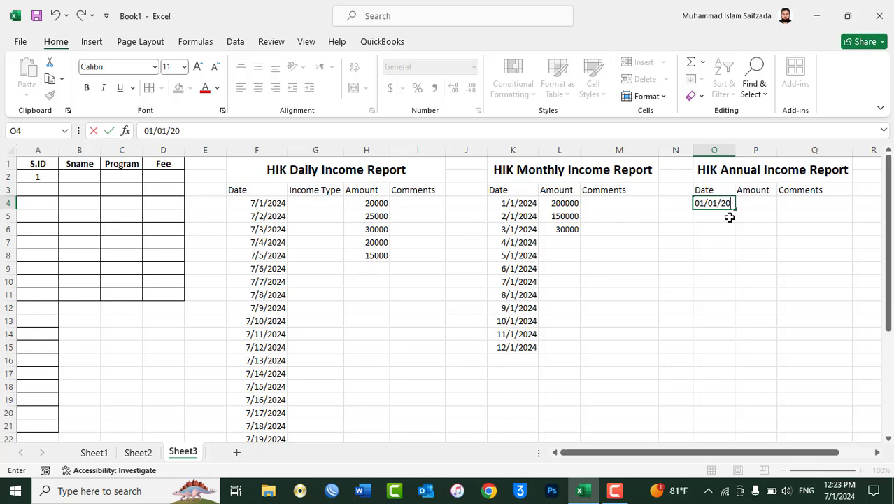
type("20")
key("Return")
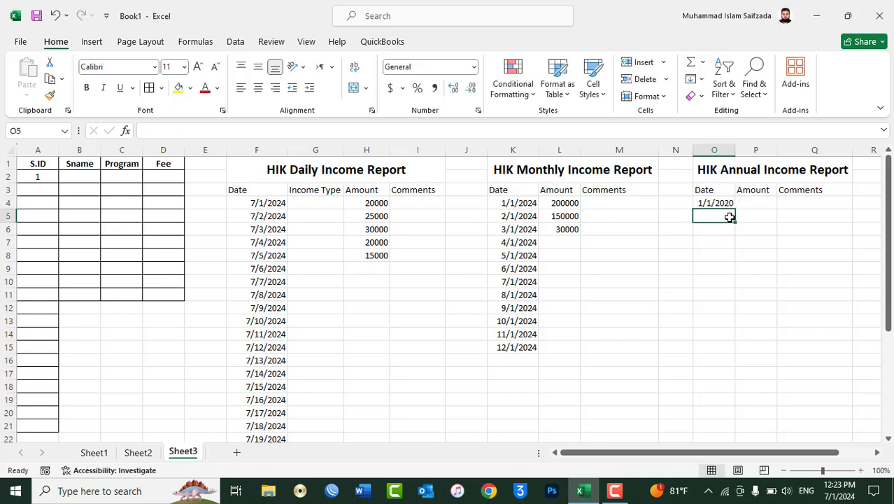
- Fill a yearly date series down column O stopping at 01/01/2024
left_click(718, 203)
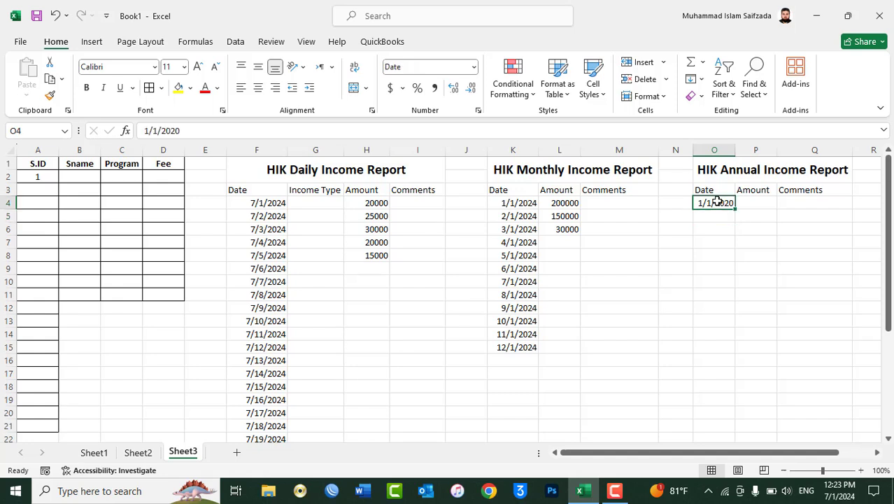
left_click(696, 79)
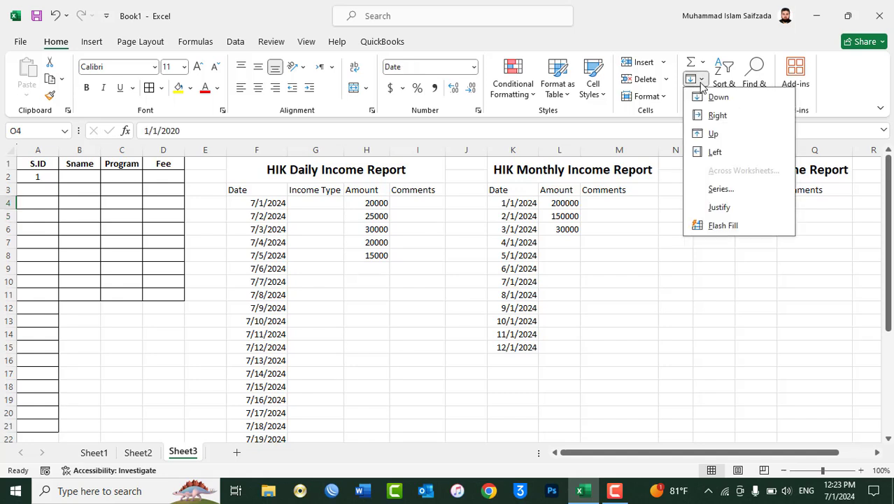
left_click(739, 190)
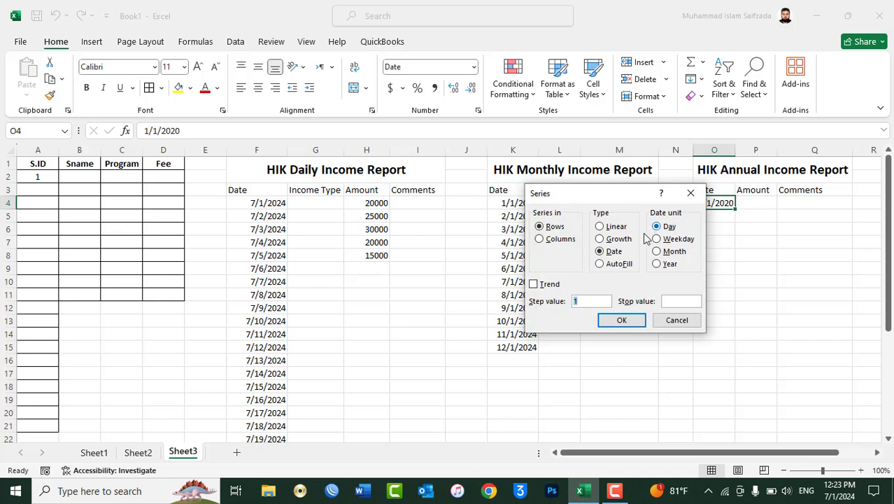
left_click(662, 263)
left_click(553, 240)
left_click_drag(598, 193, 363, 208)
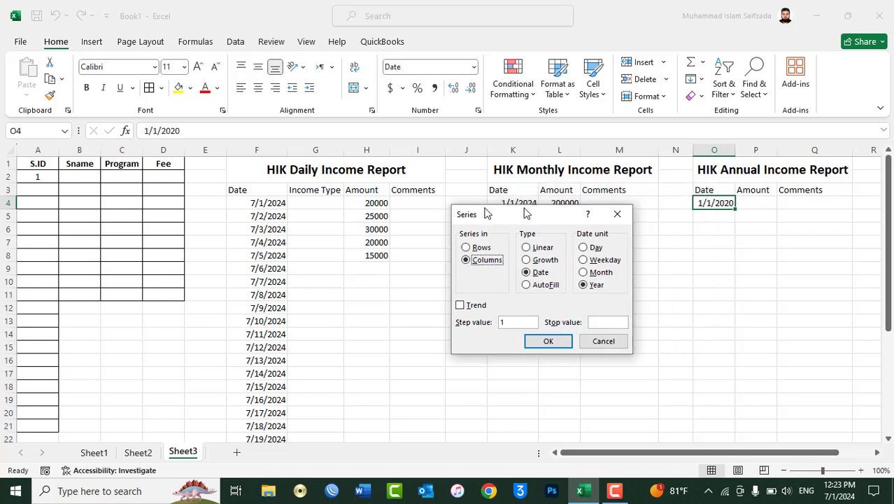
left_click(430, 318)
type("01/01/2024")
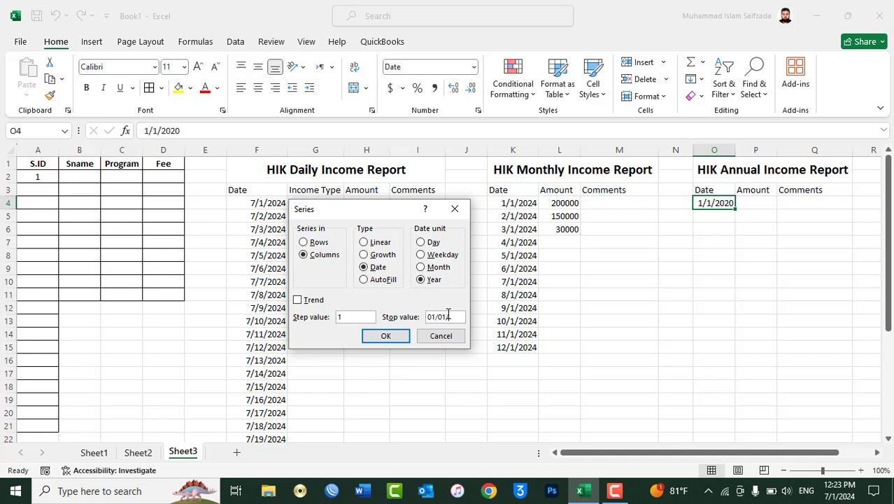
left_click(396, 336)
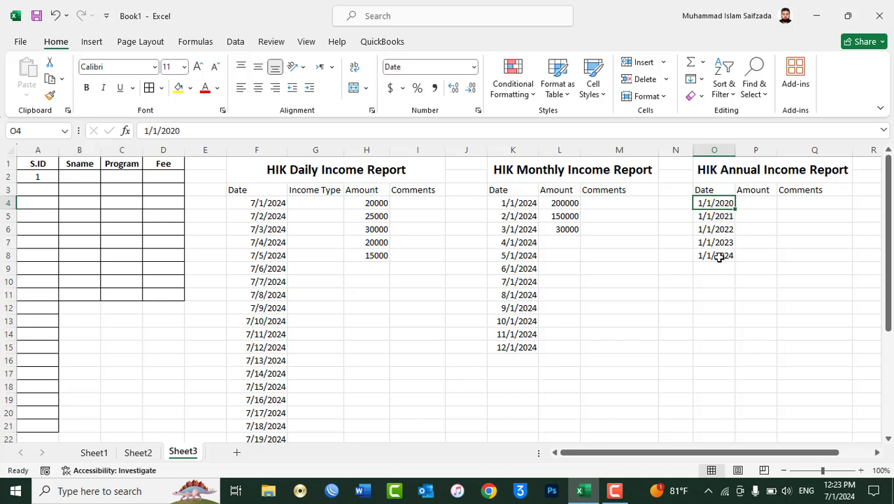
- Enter 2000000, 3000000 and 1500000 in P4:P6
left_click(750, 204)
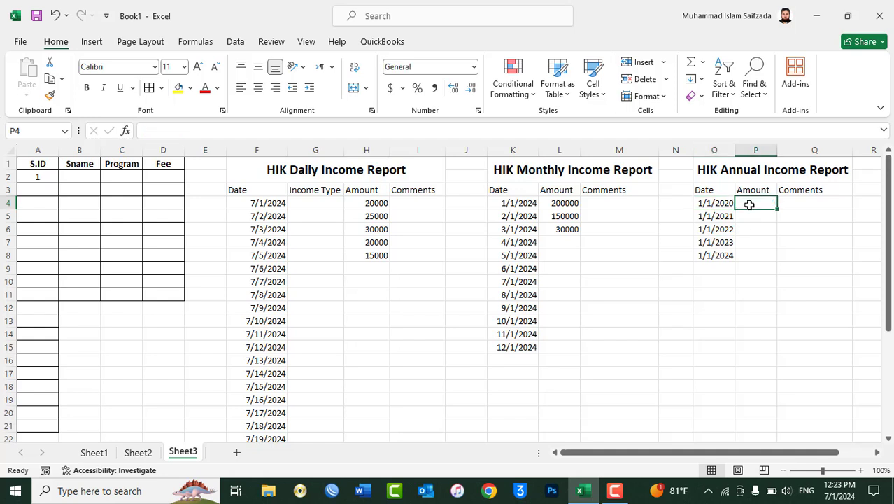
type("2000000")
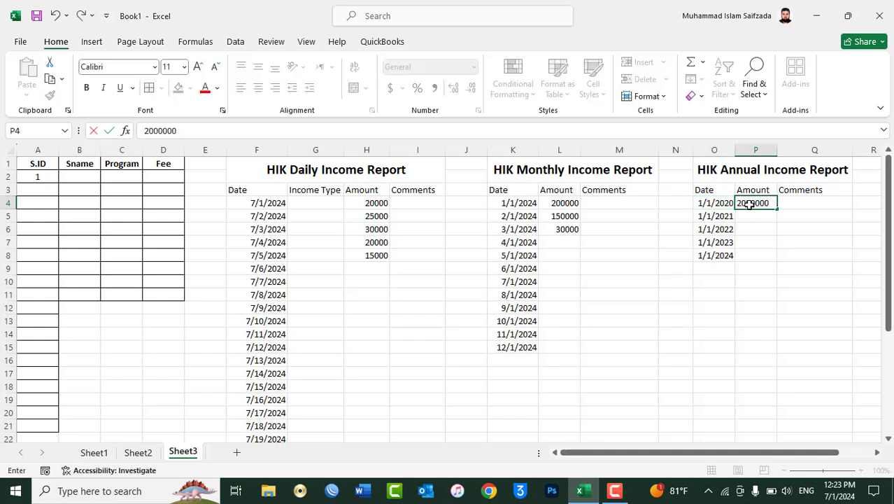
key("Return")
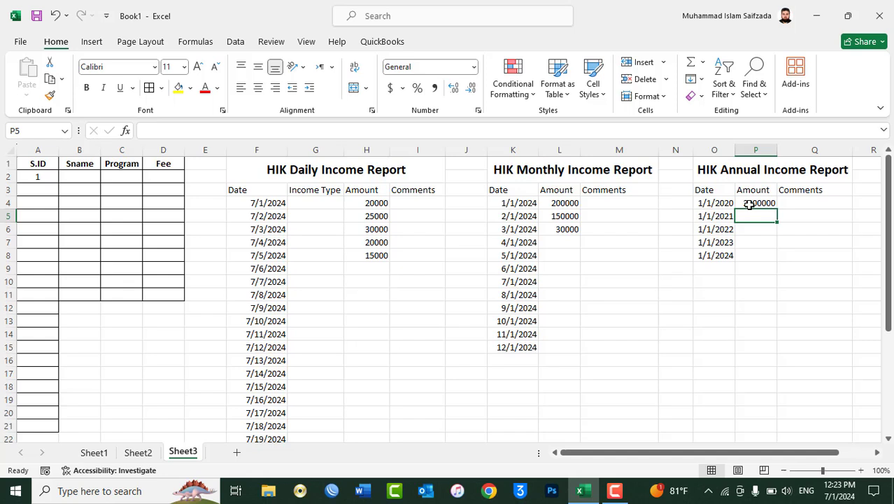
type("300000")
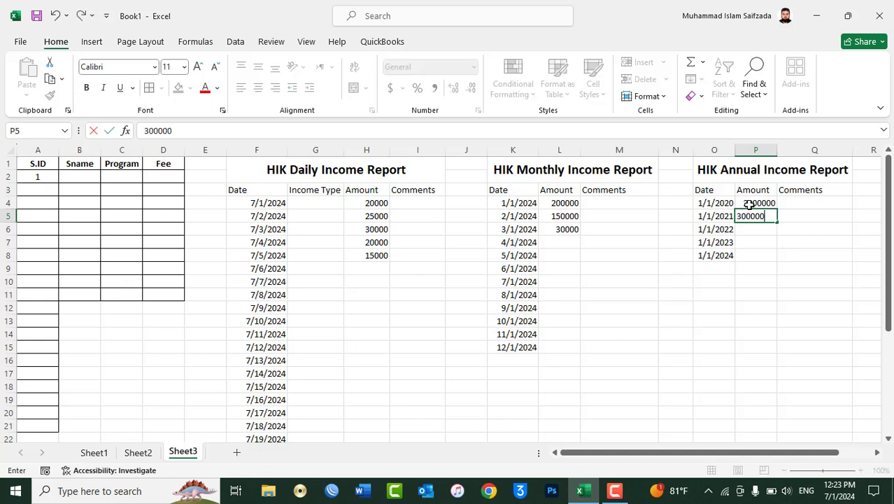
type("0")
key("Return")
type("15")
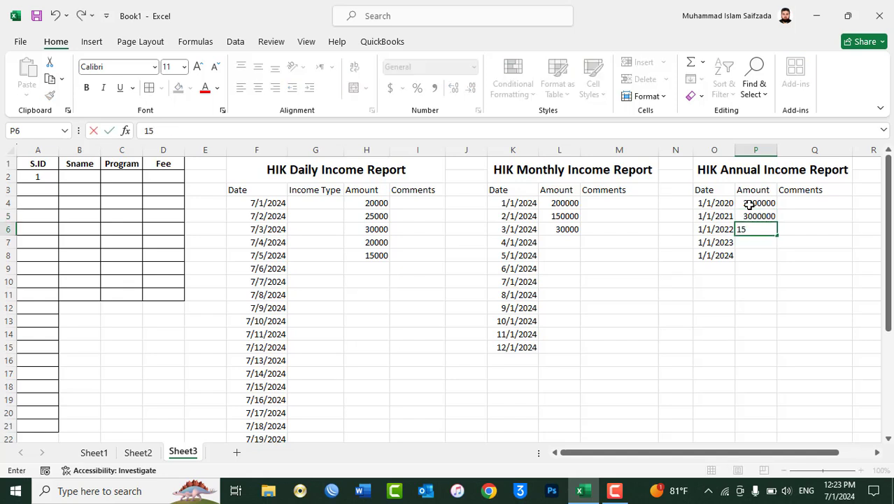
type("00000")
key("Return")
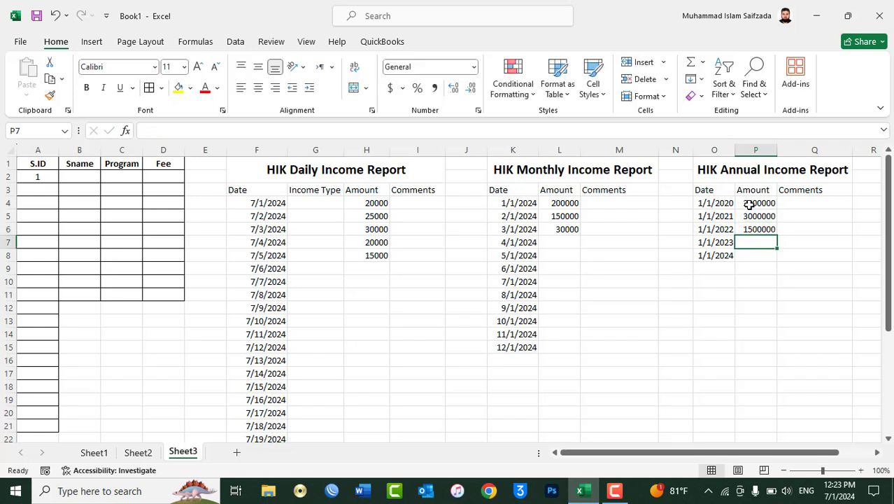
- Open the Fill Series settings and close them without filling anything
left_click(699, 80)
left_click(720, 189)
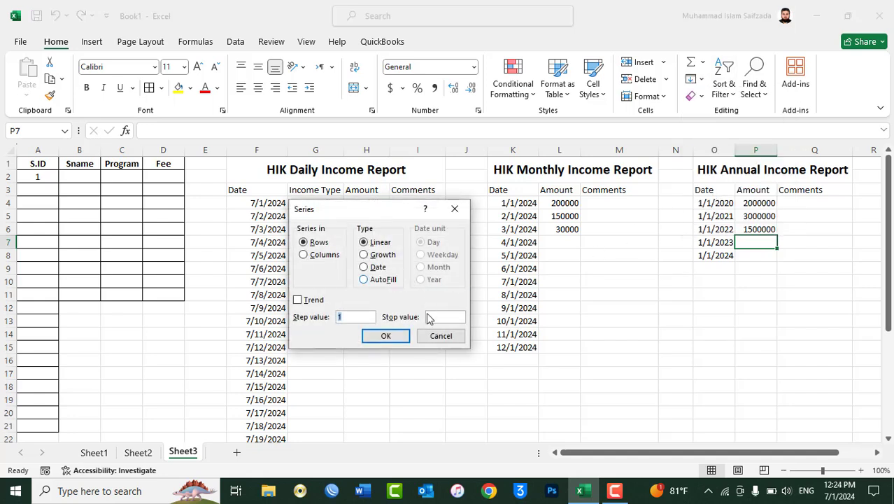
left_click(442, 339)
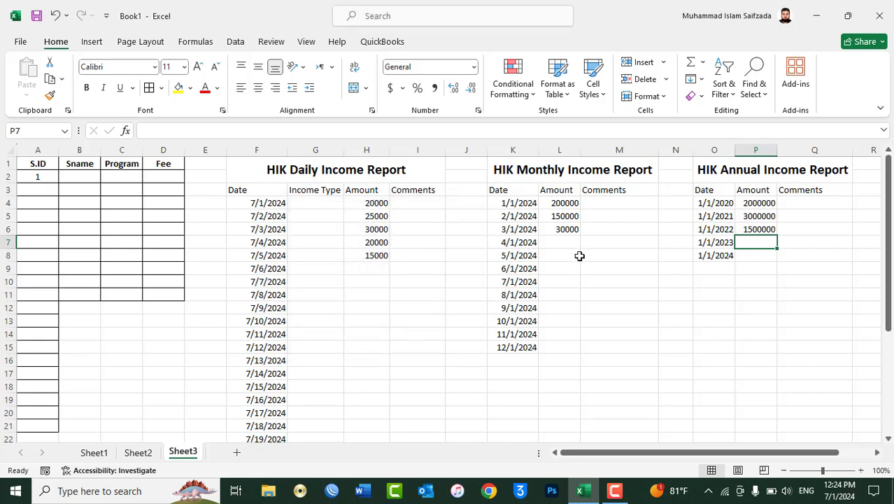
left_click(702, 80)
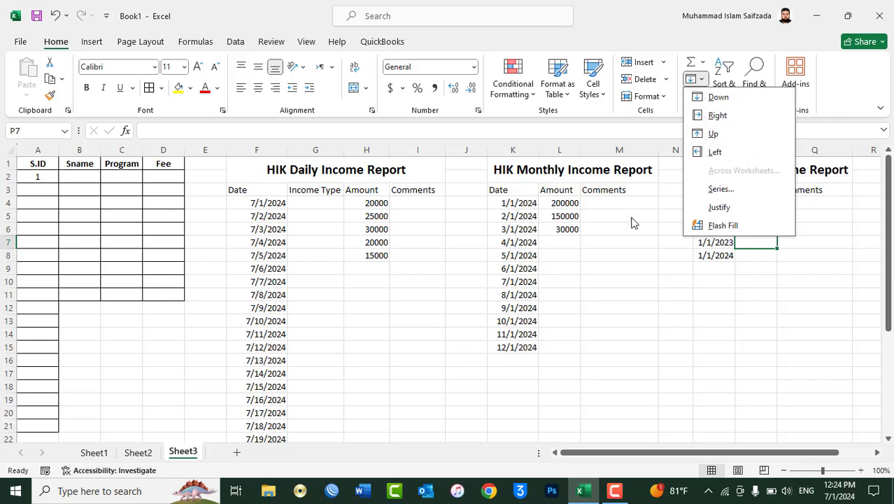
left_click(605, 247)
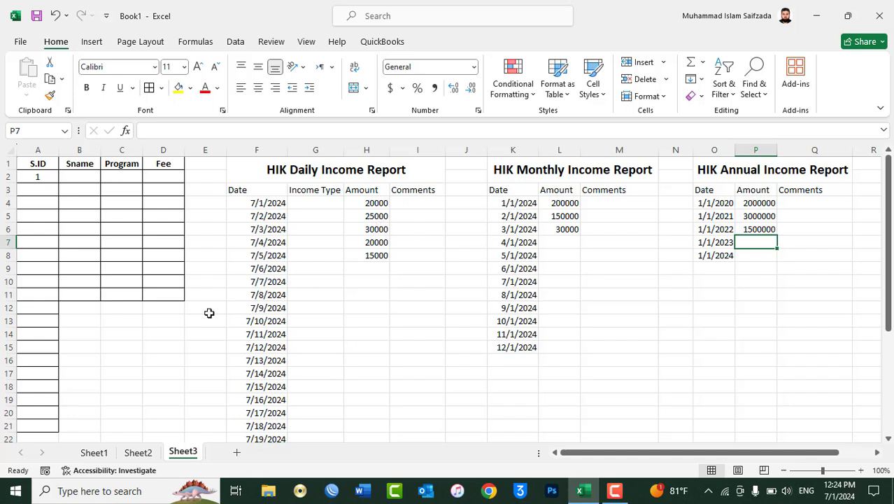
- Autofill 'asad' down Sname cells B2:B11, then undo and clear it
left_click(74, 179)
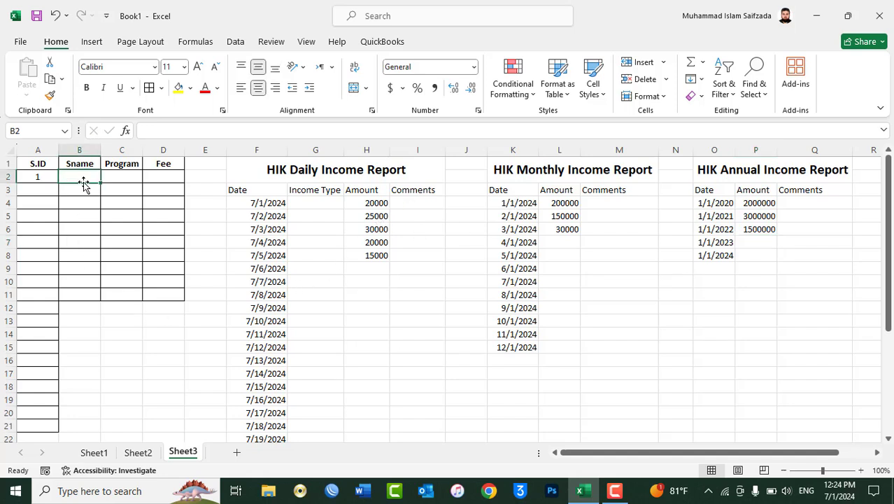
type("asad")
mouse_move(84, 176)
left_mouse_down()
mouse_move(89, 305)
mouse_move(84, 294)
left_mouse_up()
left_click(699, 82)
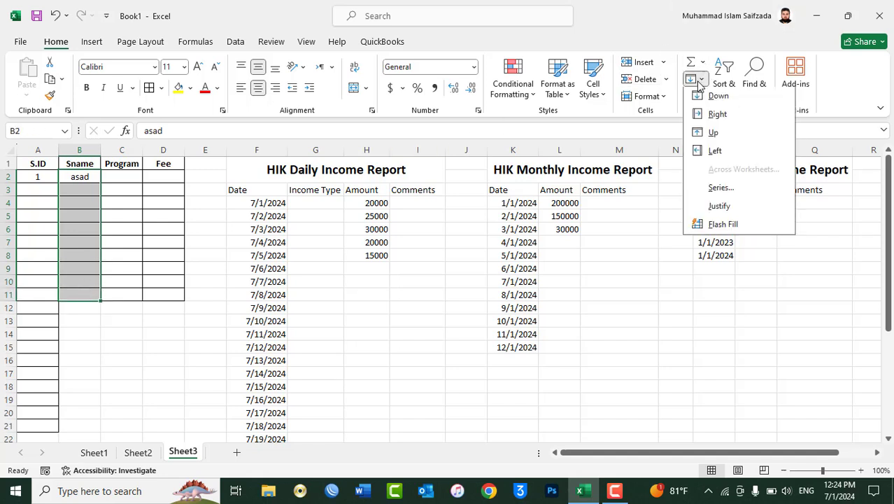
left_click(716, 190)
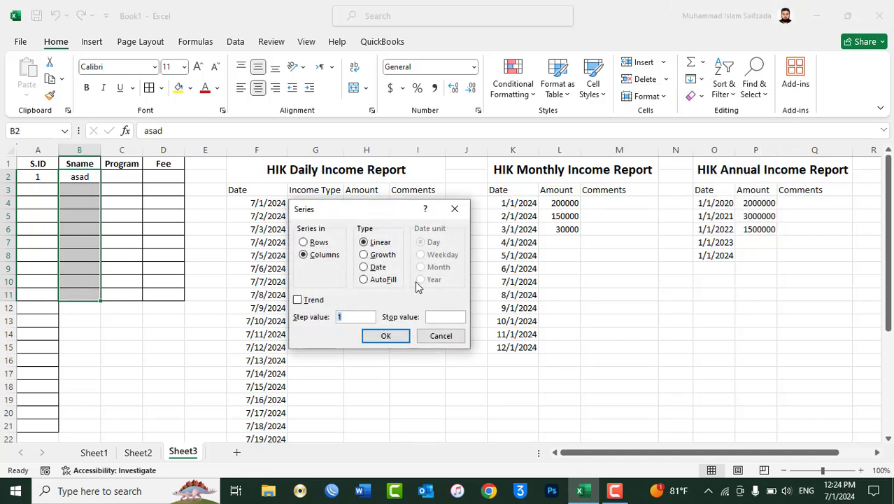
left_click(381, 280)
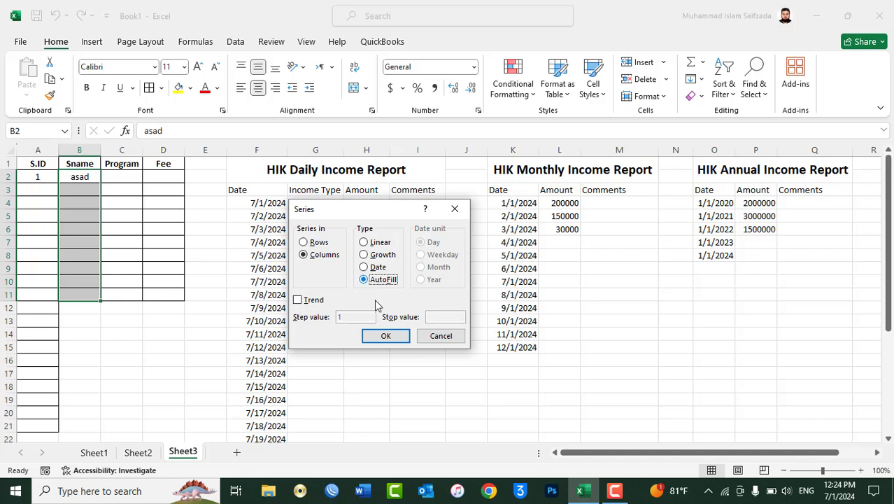
left_click(378, 335)
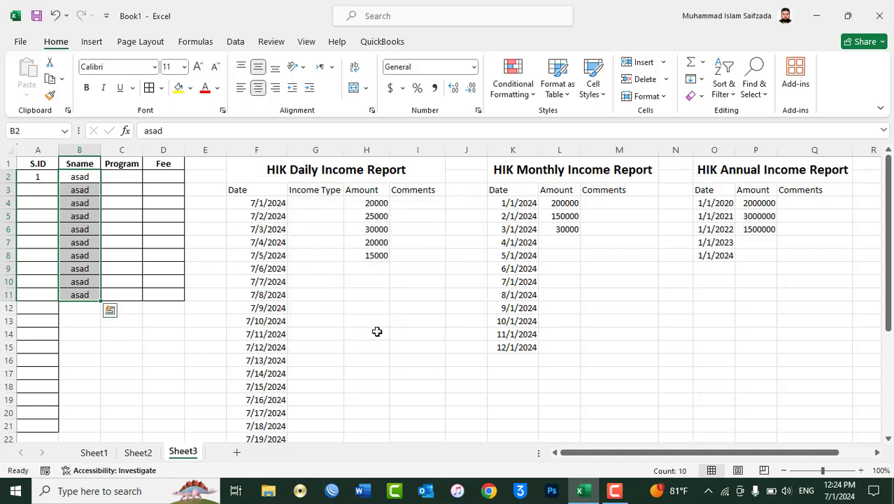
key("ctrl+z")
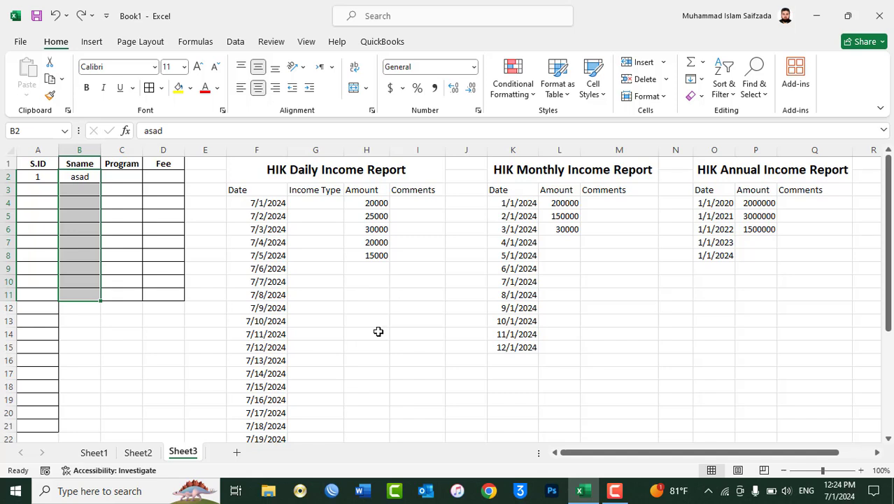
key("Delete")
- Autofill S.ID cells A2:A11 with 1, then delete the values
left_click_drag(40, 176, 47, 297)
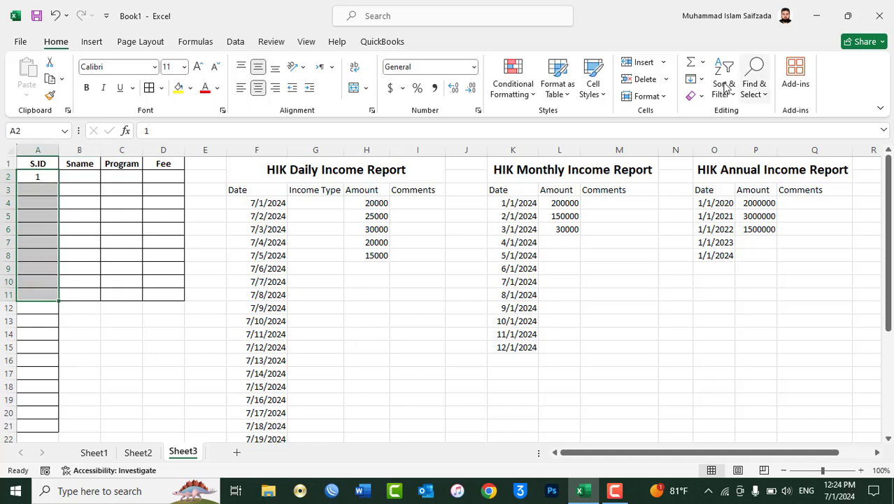
left_click(694, 79)
left_click(721, 189)
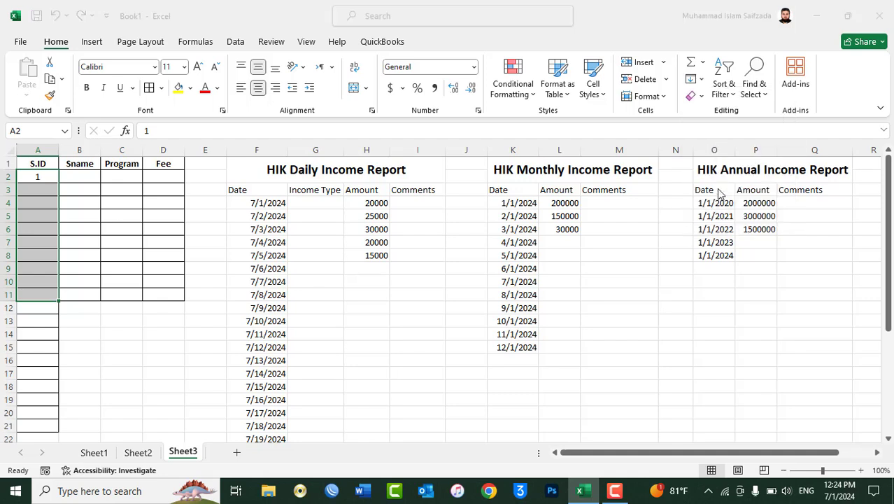
left_click(378, 280)
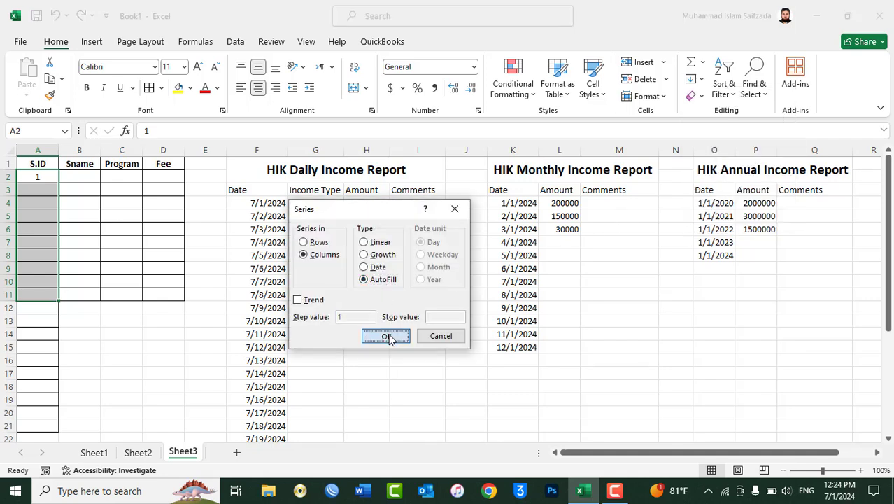
left_click(386, 335)
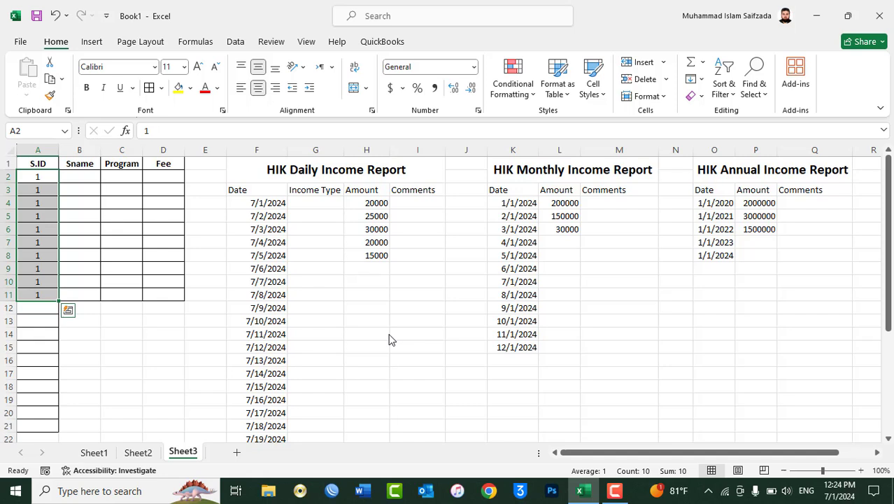
key("Delete")
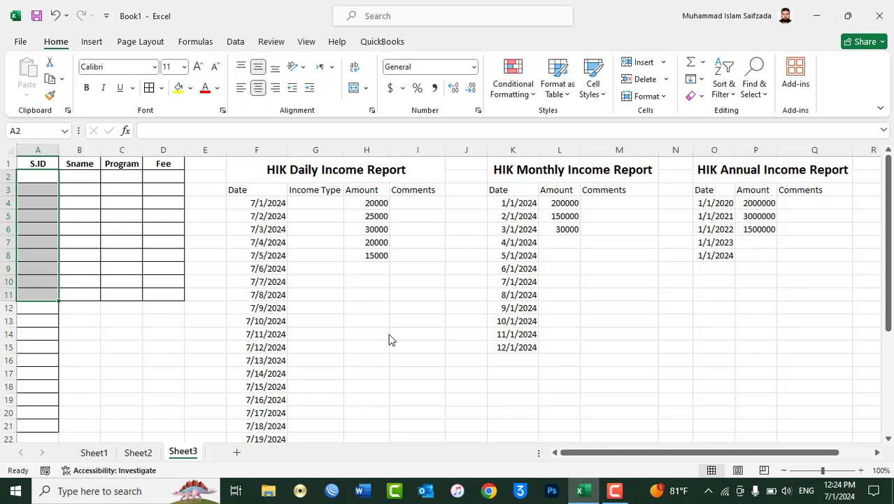
- Head the monthly report's column 'Month' in K3 and erase its dates in K4:K15
left_click(403, 376)
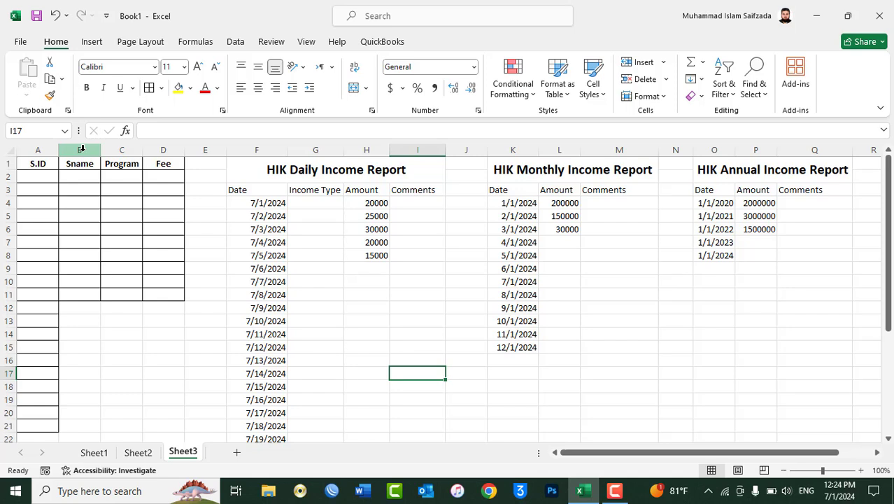
left_click(250, 190)
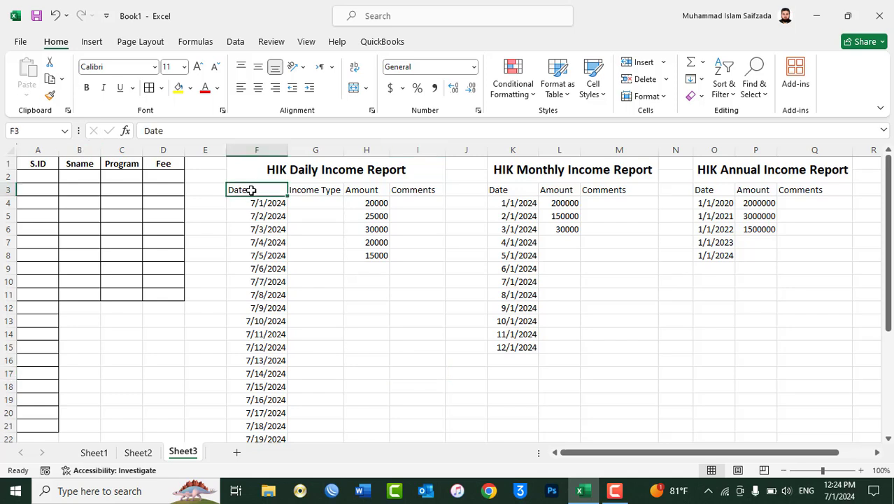
left_click(519, 190)
type("Month")
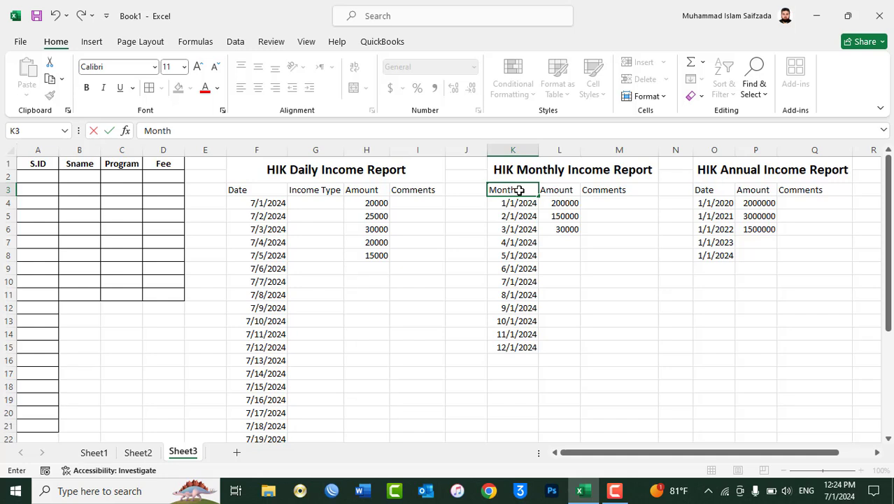
key("Return")
left_click_drag(515, 202, 517, 347)
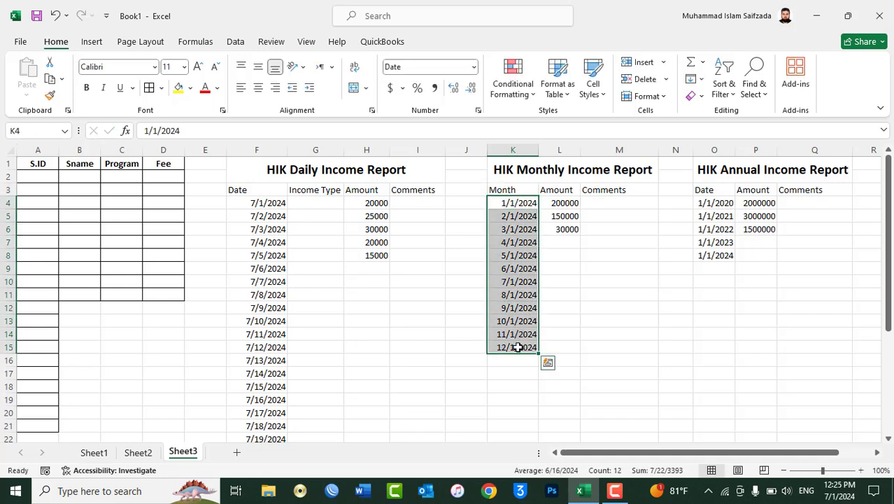
key("Delete")
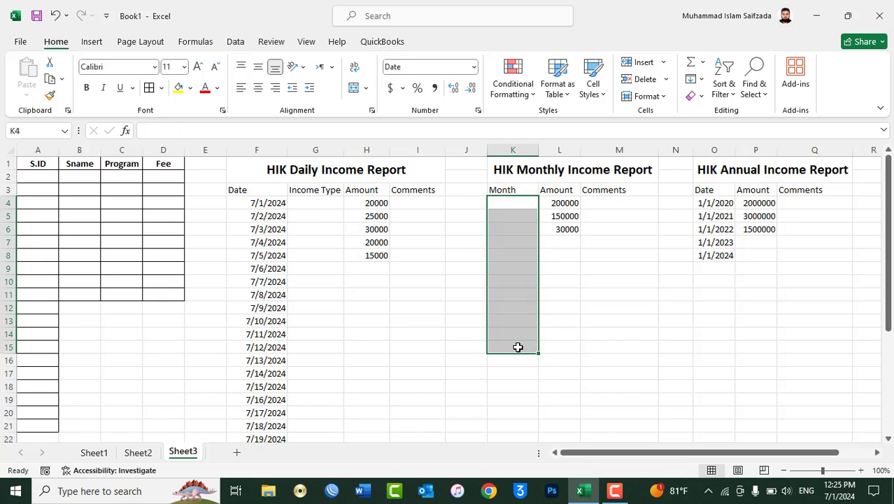
- Enter Jan in K4 and AutoFill the month series down through Oct with Fill > Series
left_click(516, 204)
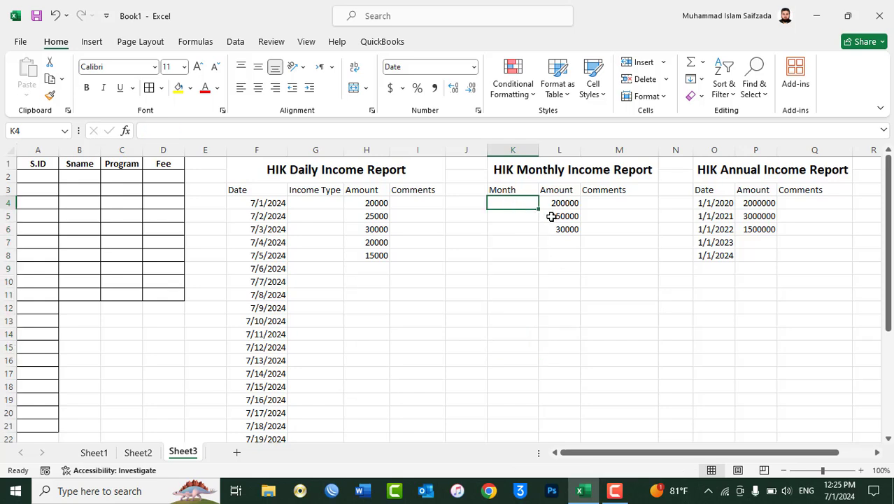
type("Jan")
key("Return")
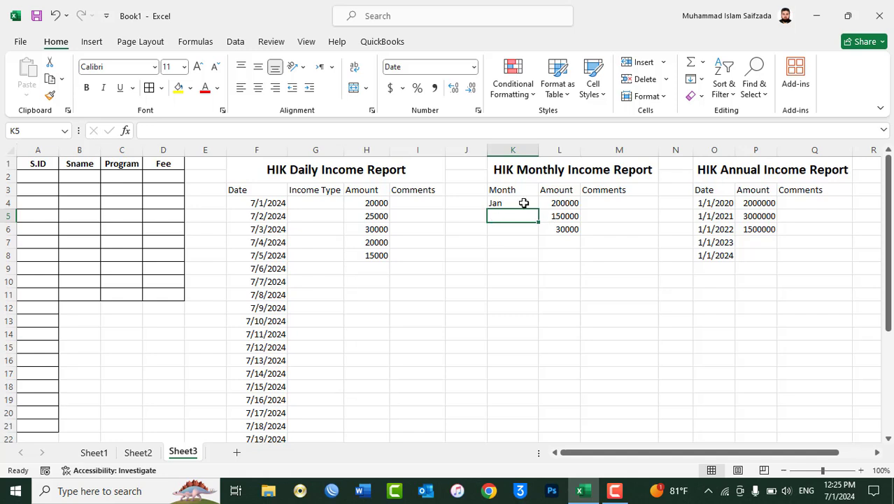
left_click(522, 202)
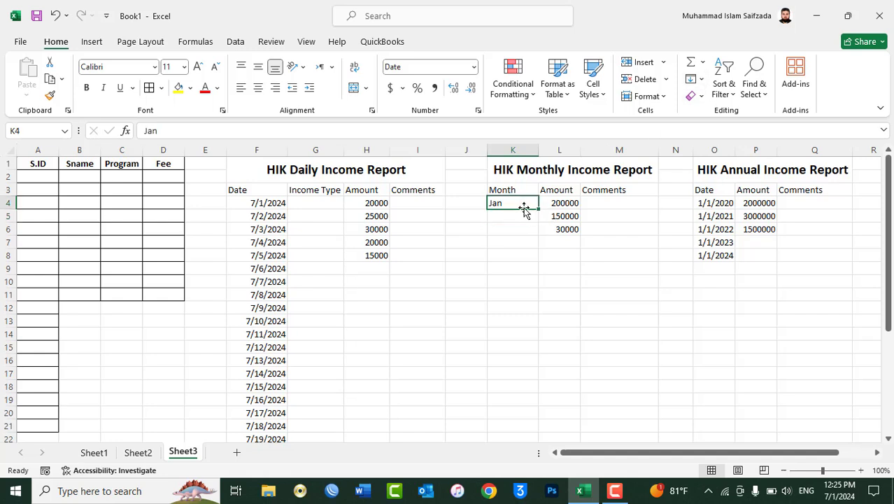
left_click_drag(523, 208, 517, 326)
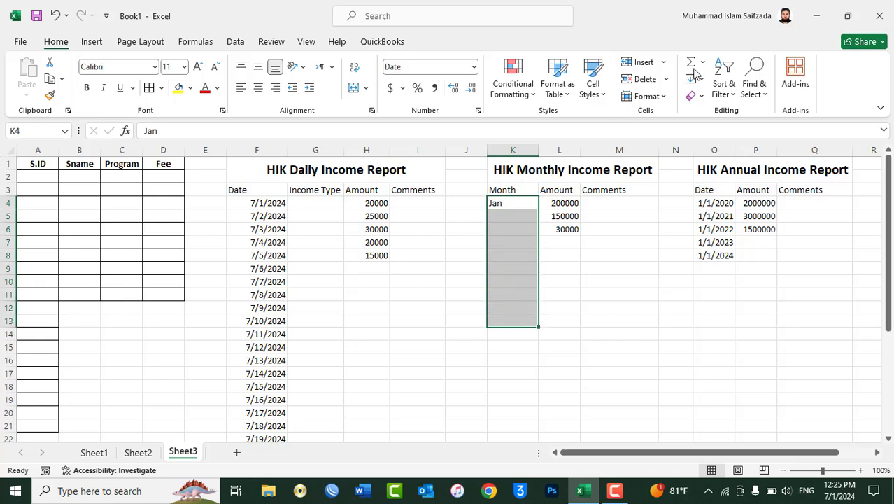
left_click(702, 80)
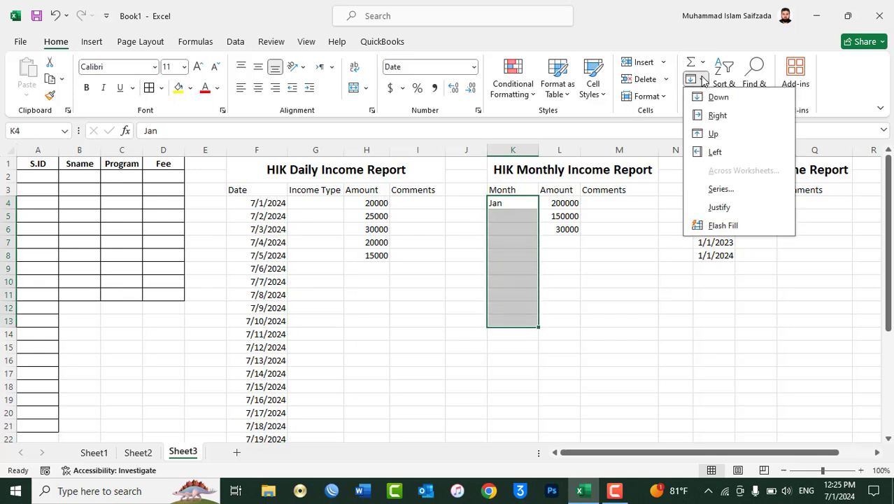
left_click(720, 189)
left_click(389, 280)
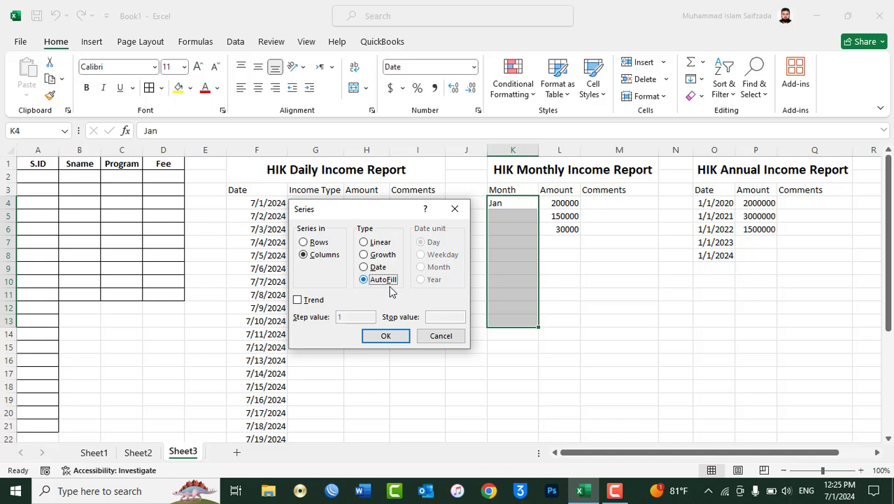
mouse_move(374, 212)
left_mouse_down()
mouse_move(661, 144)
mouse_move(688, 128)
left_mouse_up()
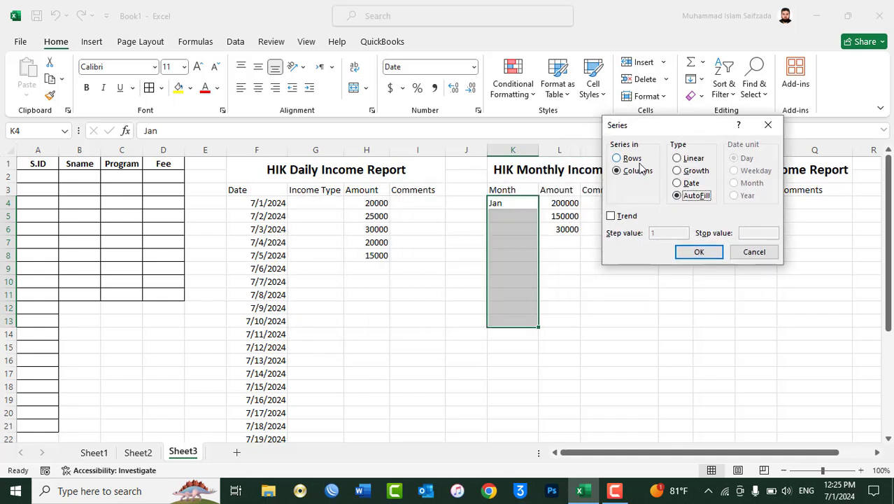
left_click(700, 254)
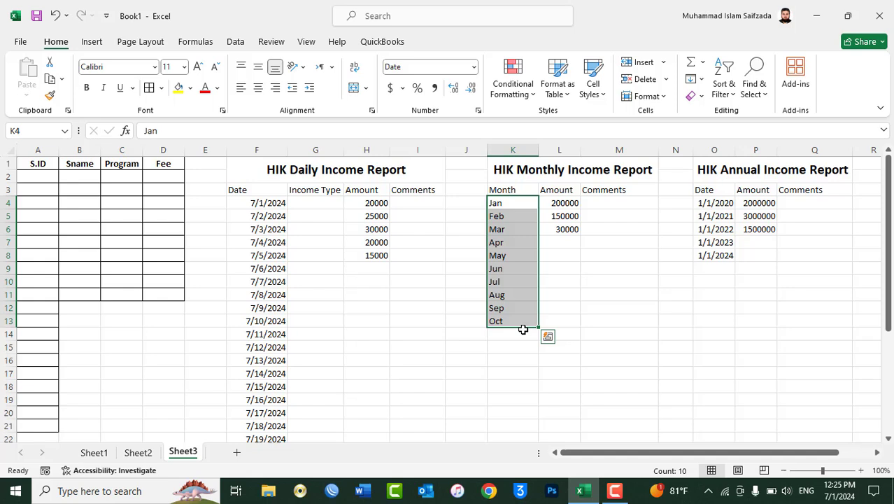
- Erase the filled month names, close the Series dialog unchanged, and move to Sheet2
key("Delete")
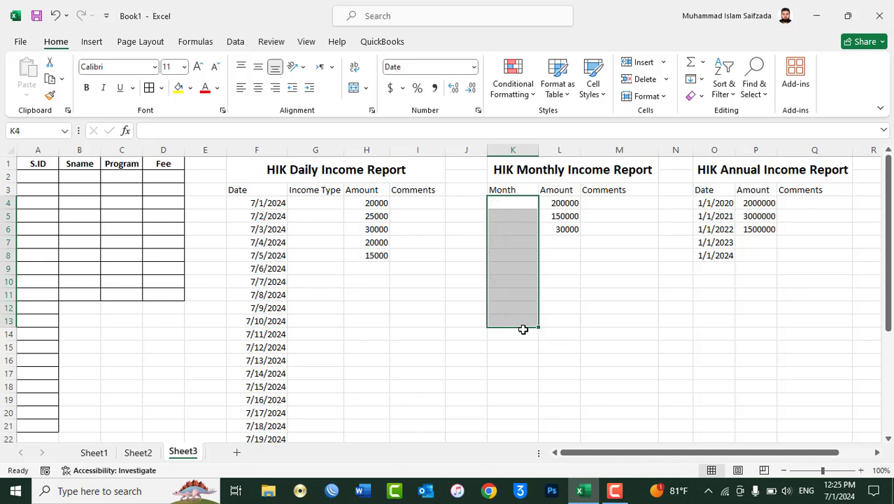
left_click(606, 241)
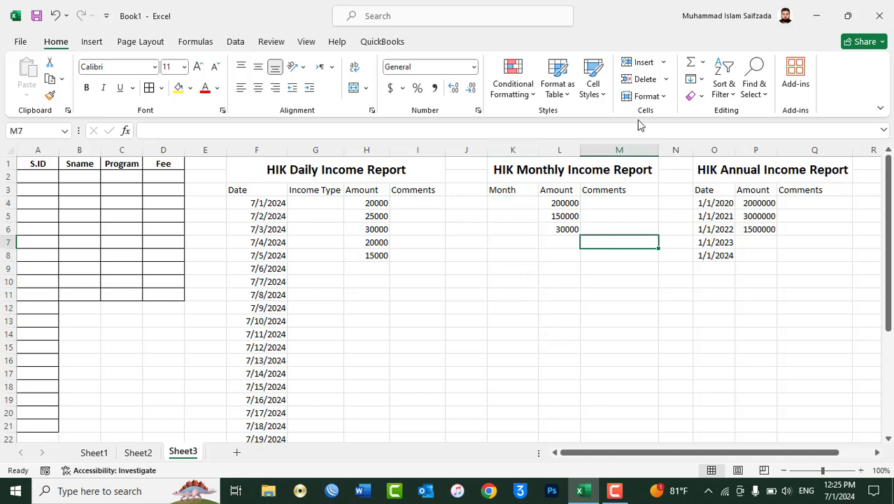
left_click(695, 78)
left_click(714, 188)
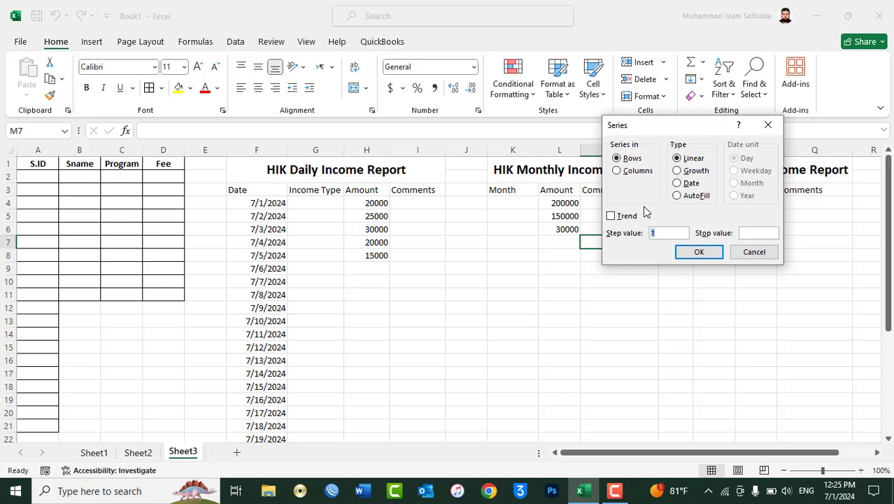
left_click(754, 253)
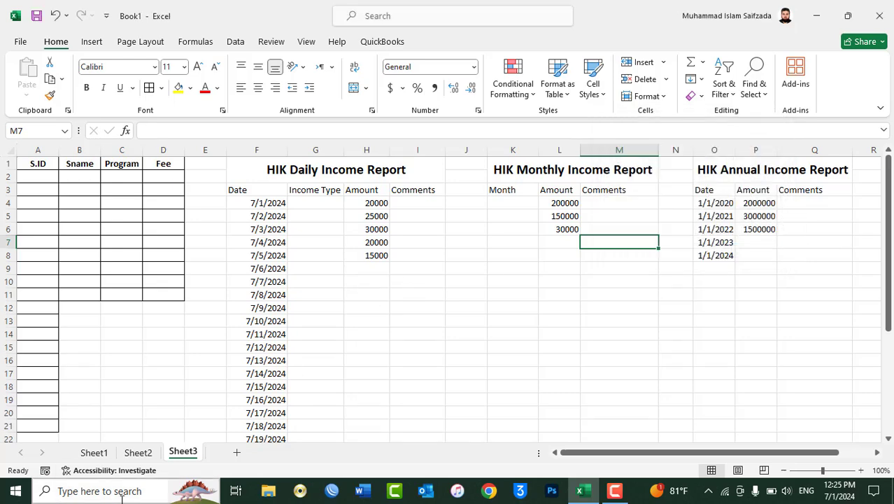
left_click(137, 453)
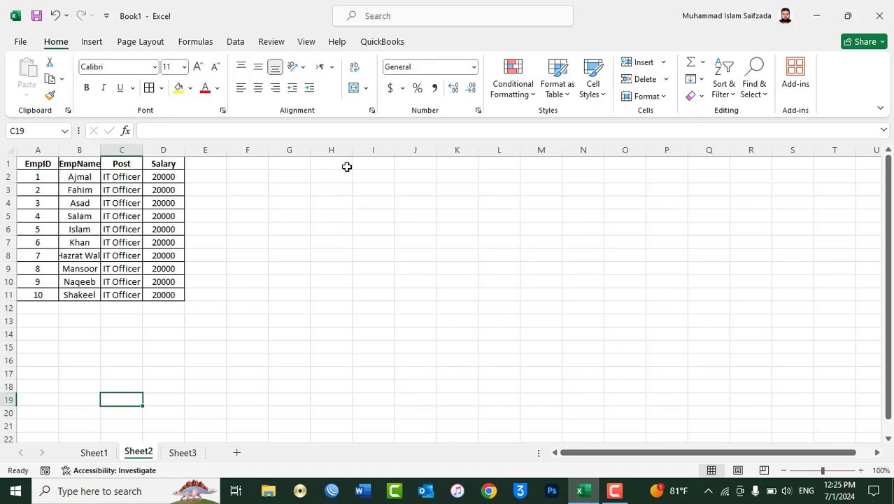
- Merge and centre H1:L2 and enter the title 'HIK Monthly Income Report'
left_click(333, 167)
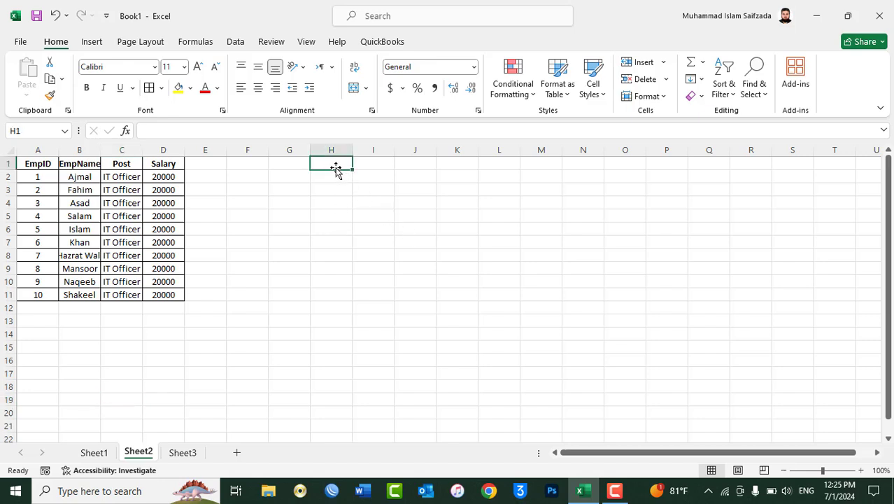
left_click_drag(336, 170, 461, 182)
mouse_move(329, 165)
left_mouse_down()
mouse_move(511, 182)
mouse_move(530, 174)
left_mouse_up()
left_click_drag(333, 162, 499, 173)
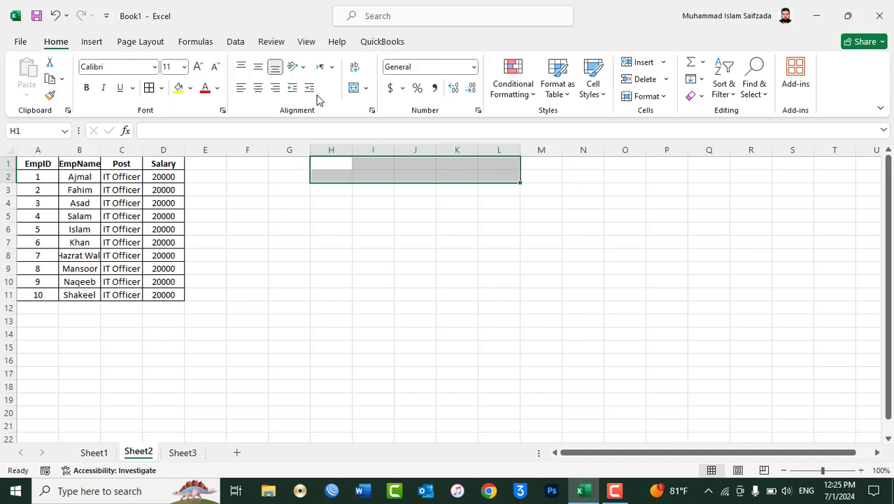
left_click(355, 88)
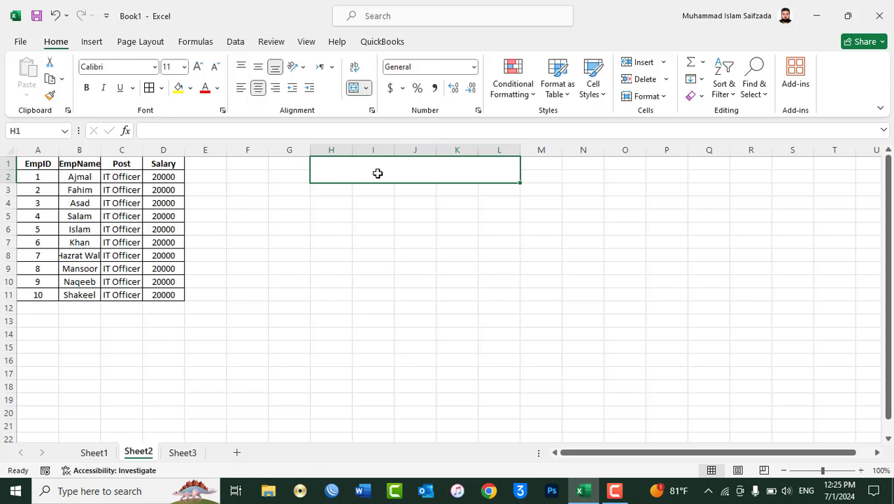
type("HIK Mo")
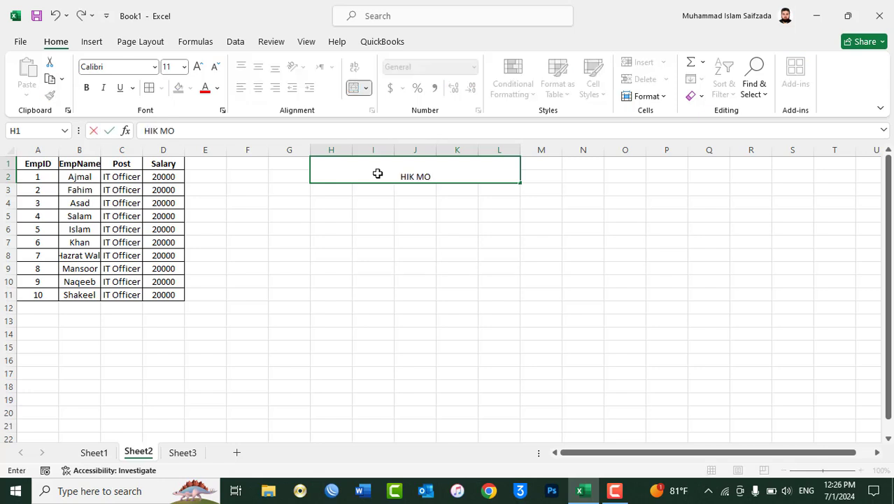
type("nthly Income ")
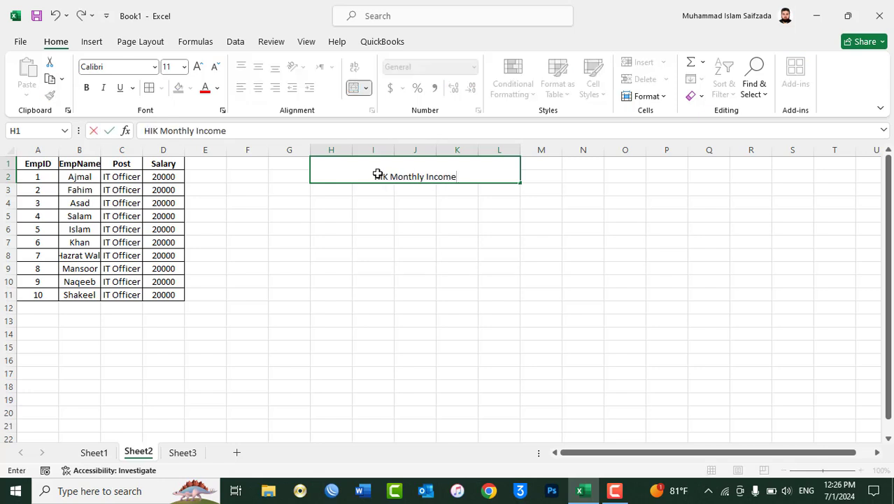
type("Report")
key("Return")
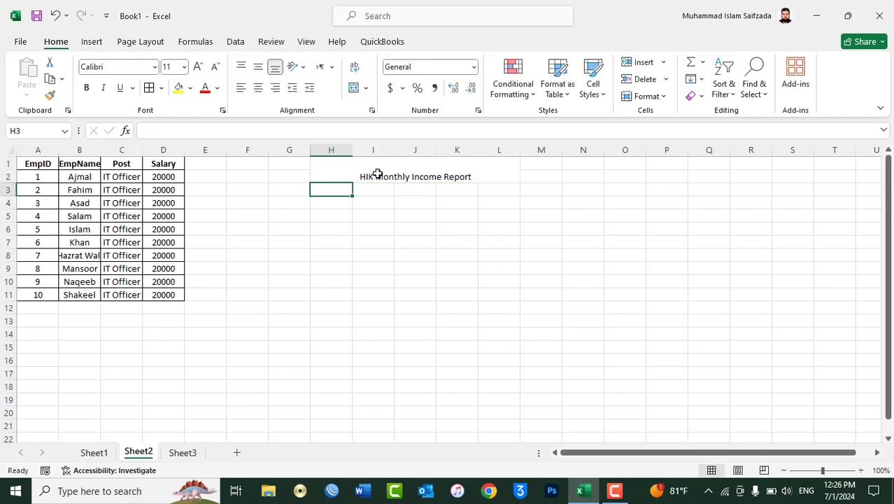
- Make the title middle-aligned, bold and a larger font size
left_click(378, 175)
left_click(258, 66)
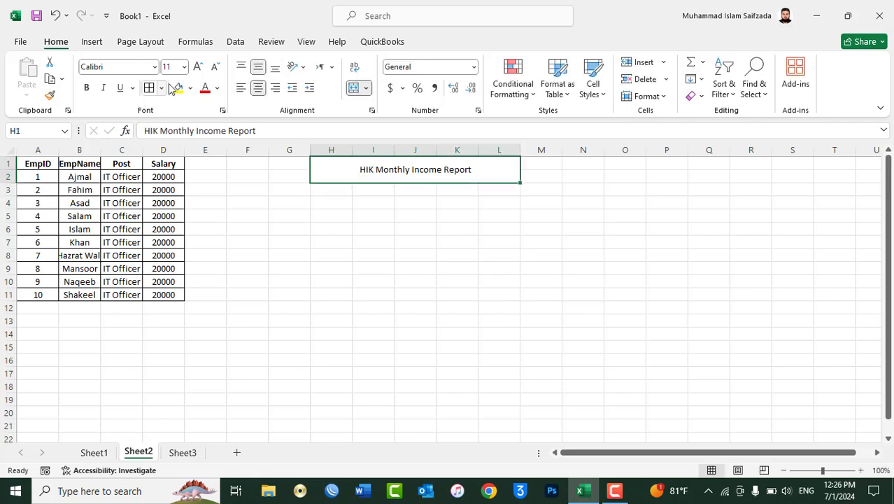
left_click(198, 66)
left_click(87, 87)
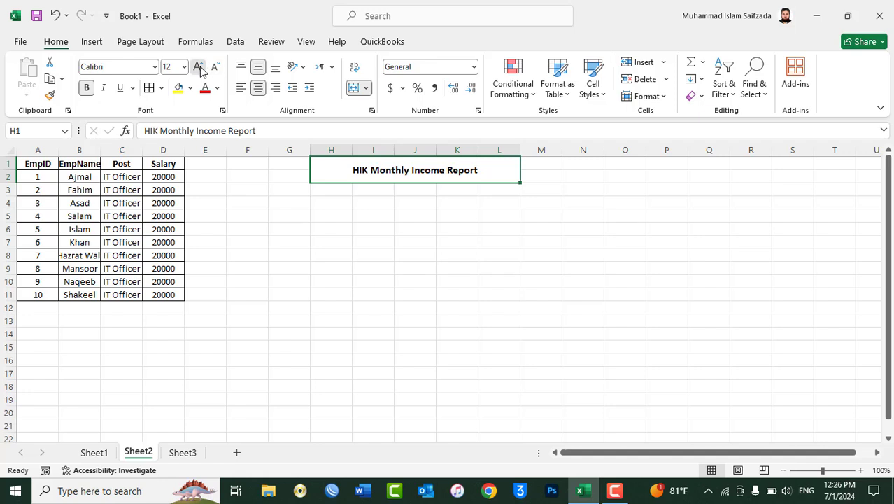
left_click(199, 67)
left_click(199, 67)
left_click(338, 192)
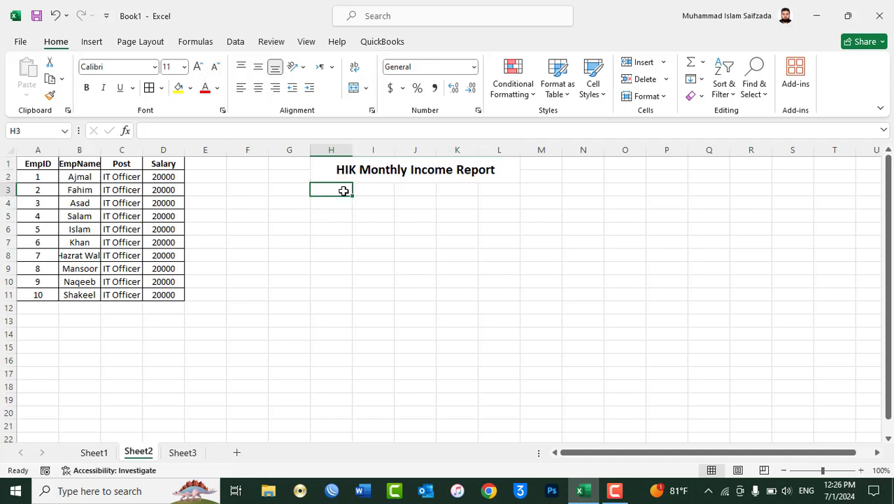
- Enter Jan in H3 and try the Series AutoFill settings, cancelling them
type("Jan")
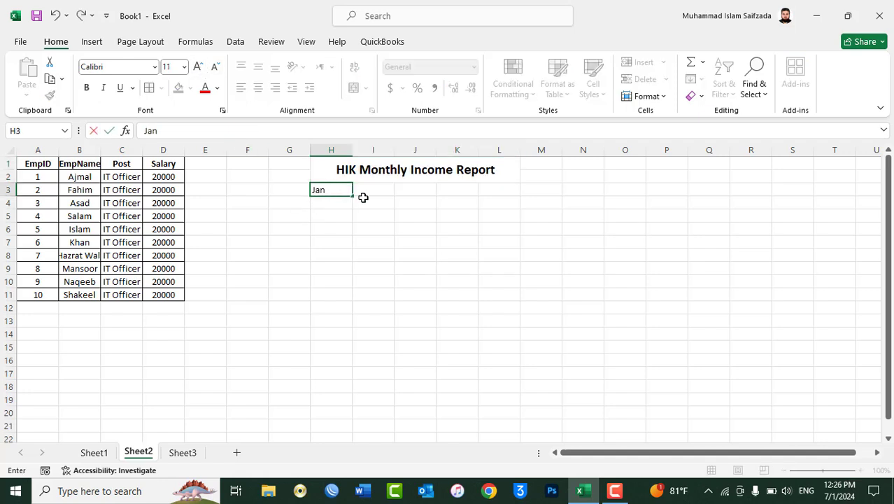
left_click(335, 190)
left_click(694, 79)
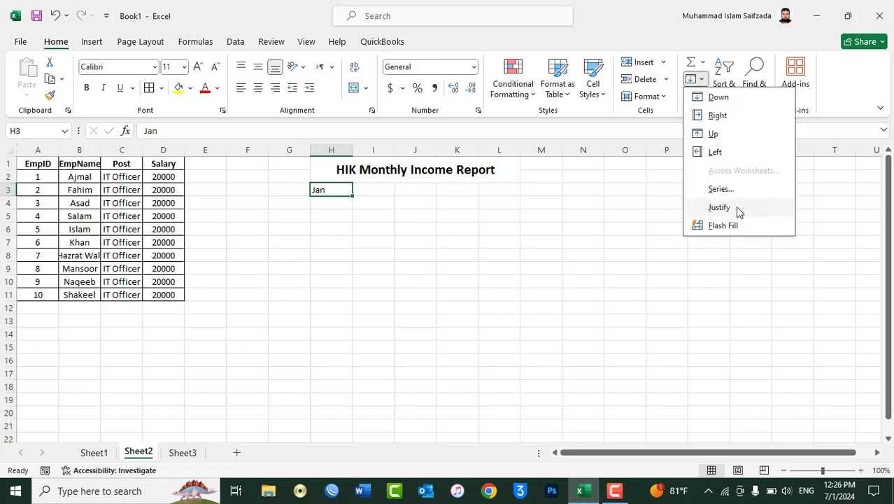
left_click(724, 188)
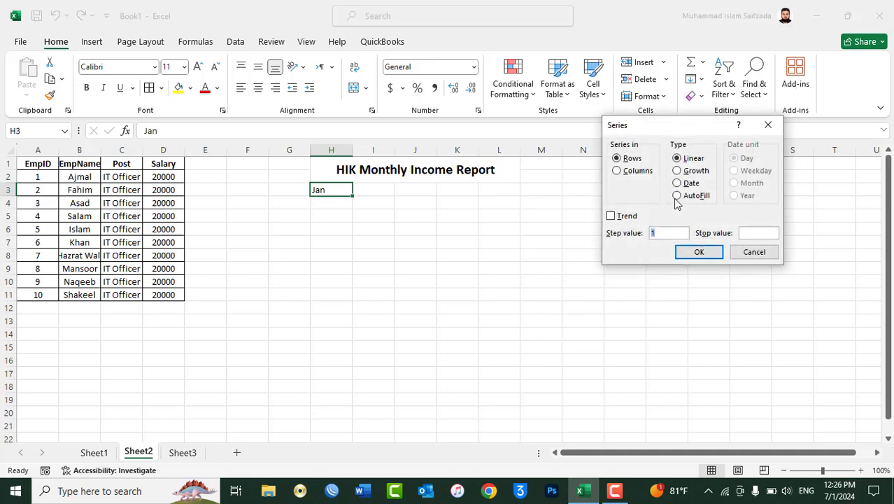
left_click(676, 196)
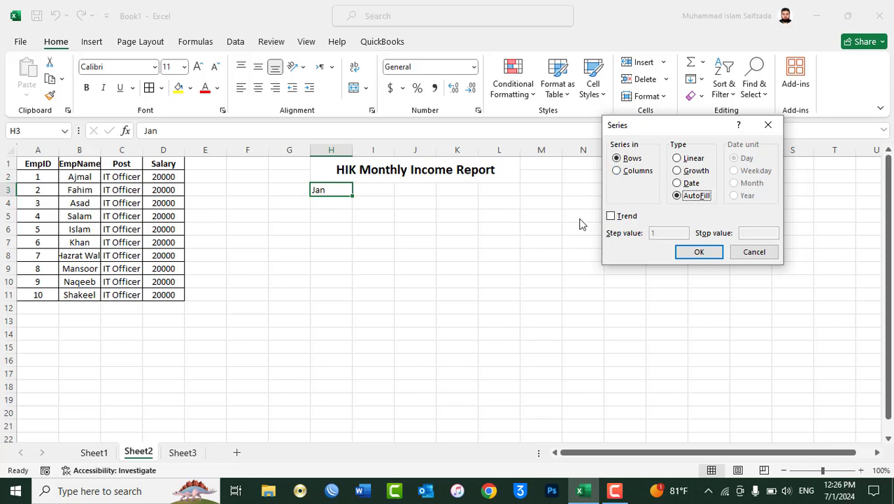
left_click(753, 252)
- AutoFill H3:L3 with Jan through May using the Series AutoFill type
left_click_drag(342, 188, 491, 189)
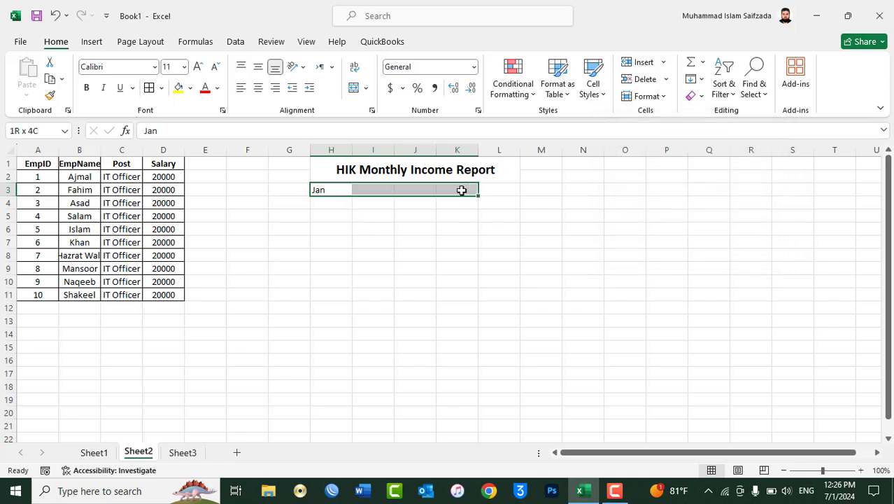
left_click(696, 82)
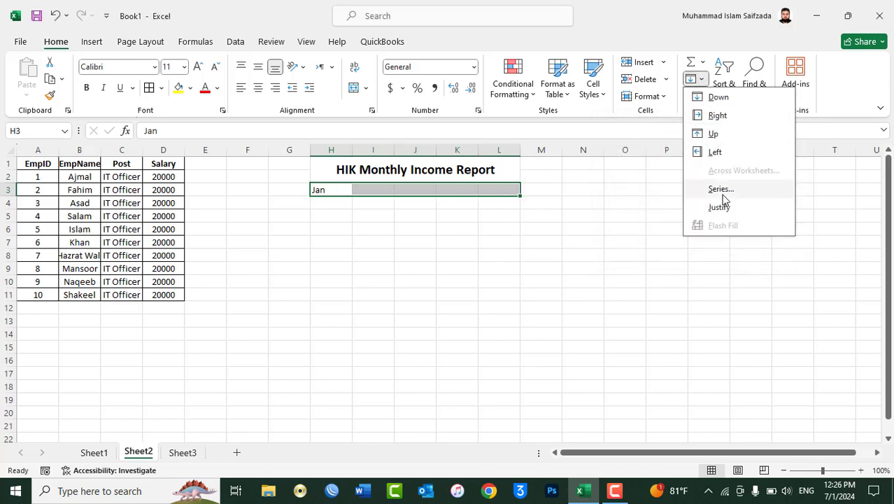
left_click(723, 196)
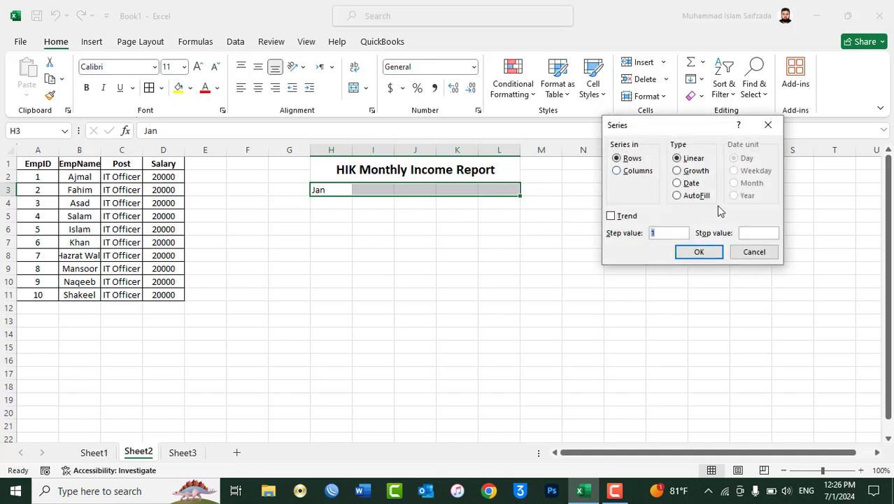
left_click(686, 196)
left_click(699, 252)
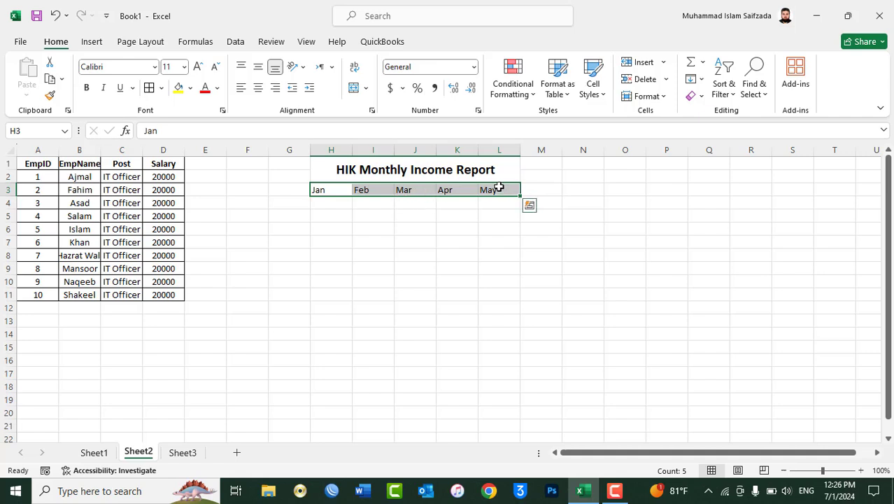
left_click(329, 205)
- Enter 10000 in H4 under Jan and 60000 in L4 under May
type("10")
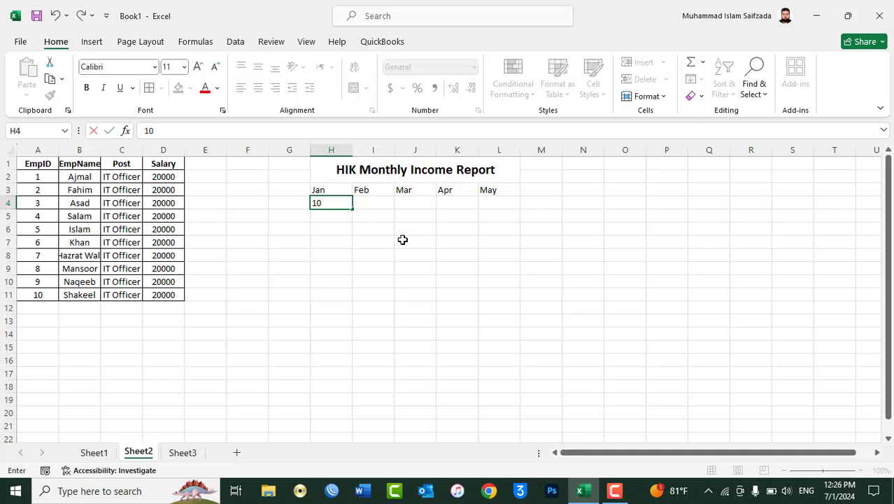
type("000")
key("Right")
key("Right")
key("Right")
key("Right")
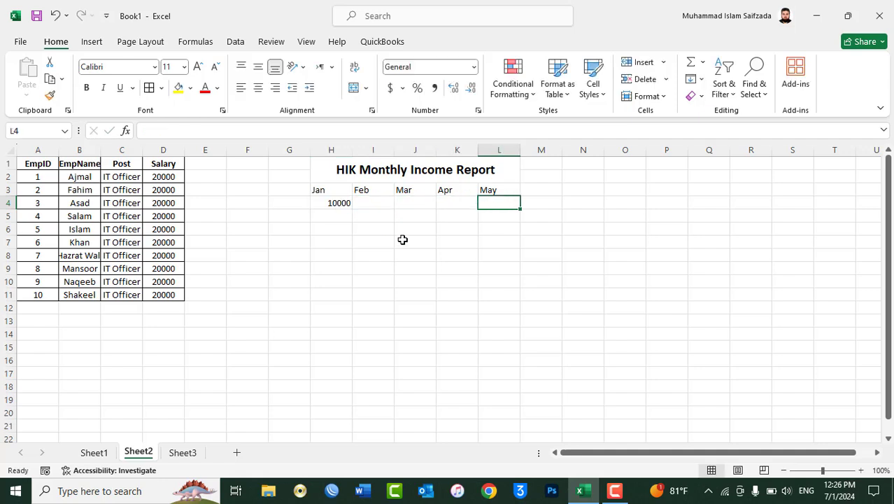
type("60000")
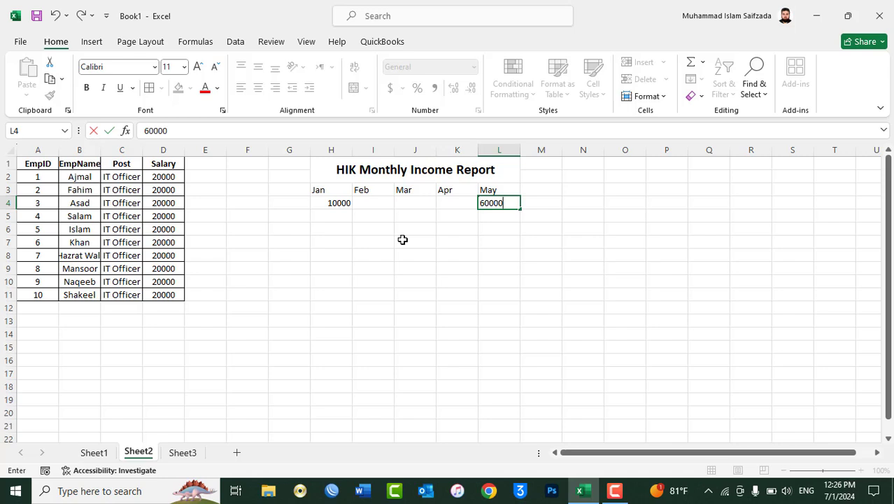
key("Right")
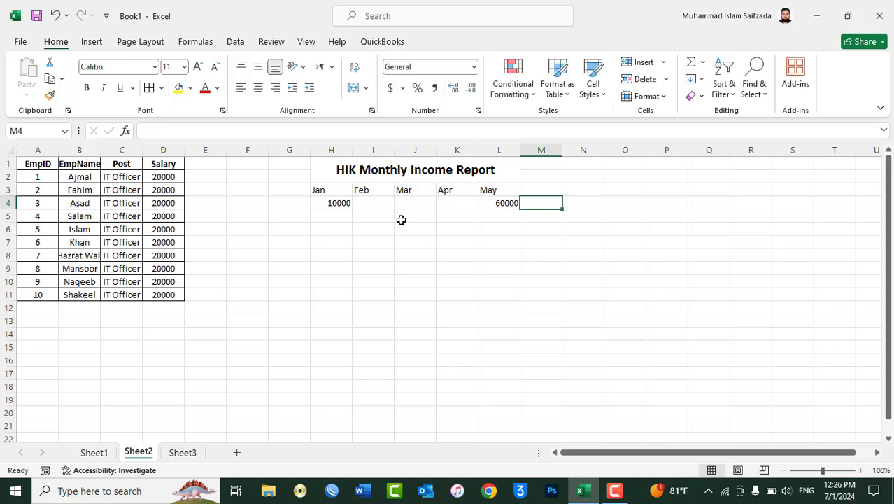
- Point out the empty Feb–Apr cells between the two amounts, then select H4:L4
left_click(365, 202)
left_click(399, 202)
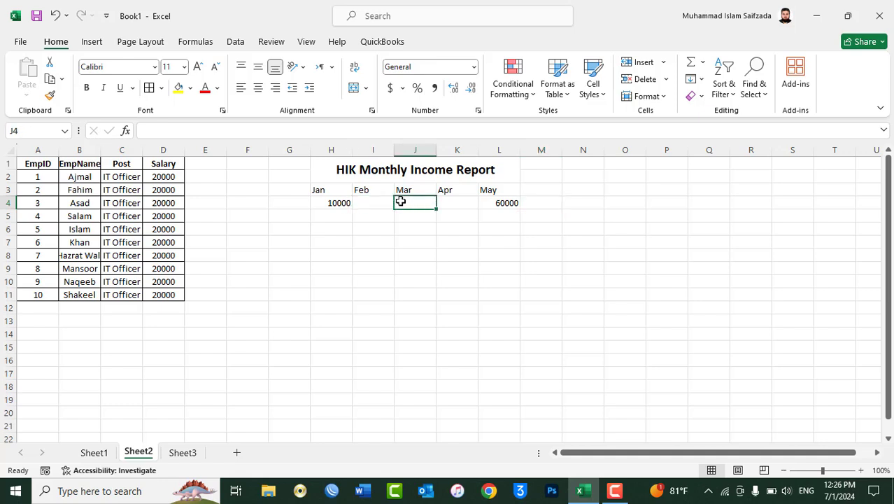
left_click(449, 202)
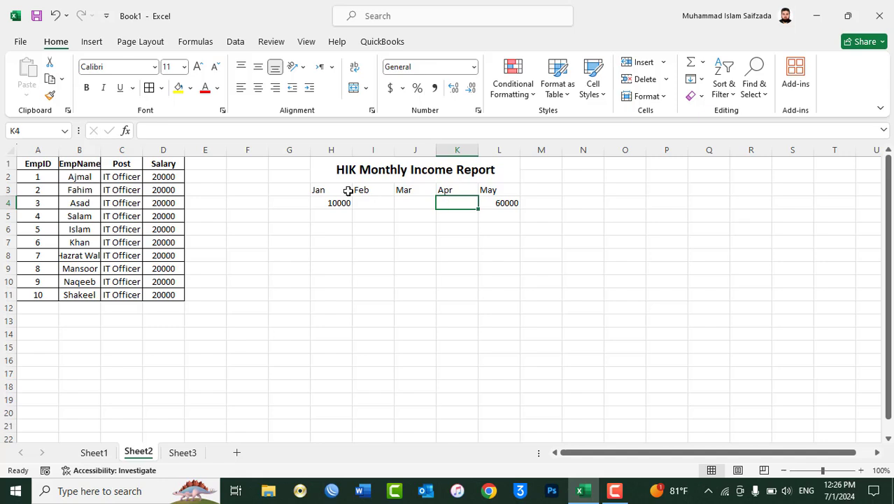
left_click(330, 204)
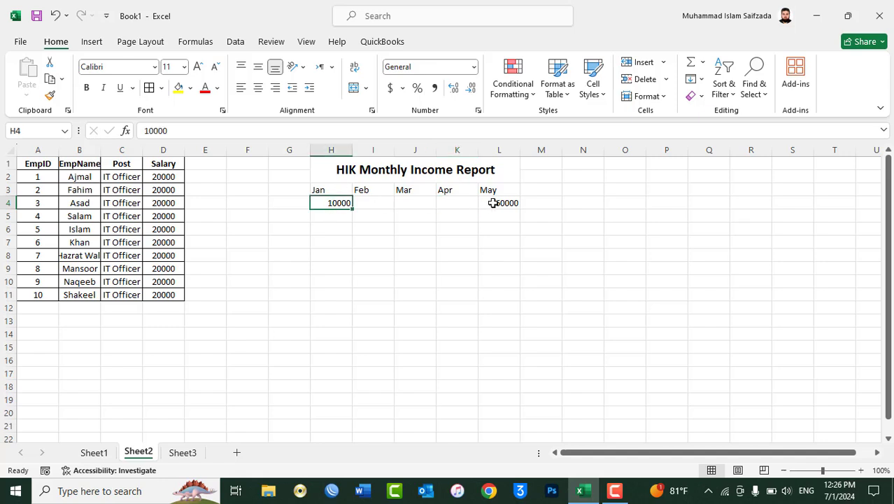
left_click(493, 203)
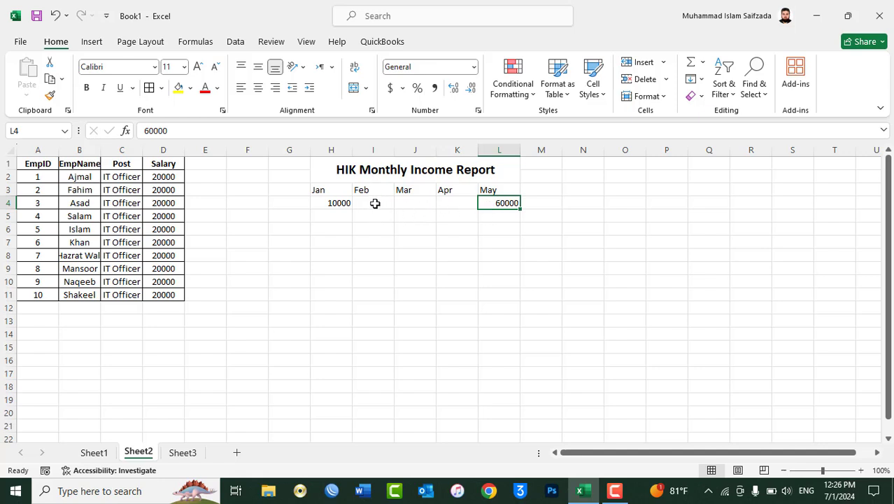
left_click(366, 203)
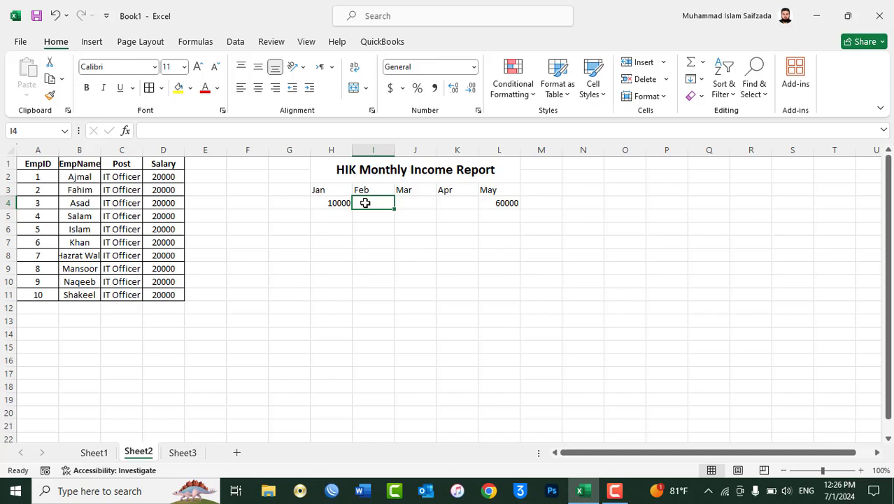
left_click(412, 204)
left_click(450, 207)
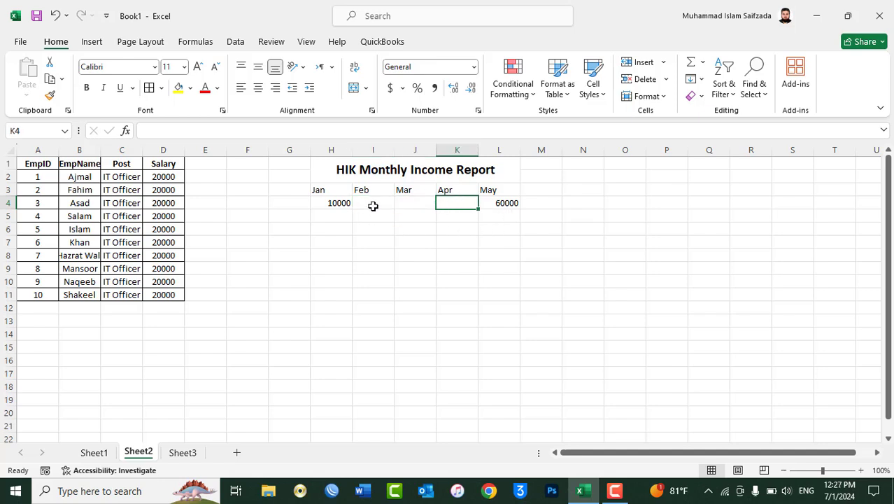
left_click(506, 205)
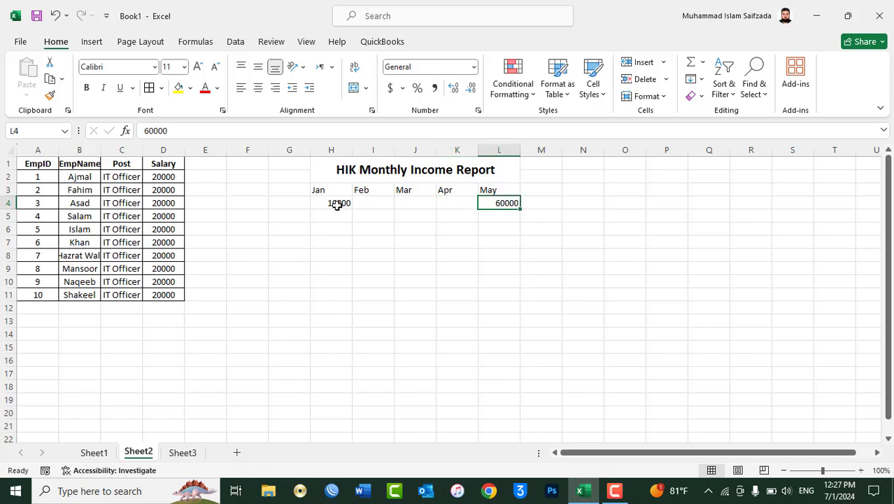
left_click_drag(337, 204, 491, 204)
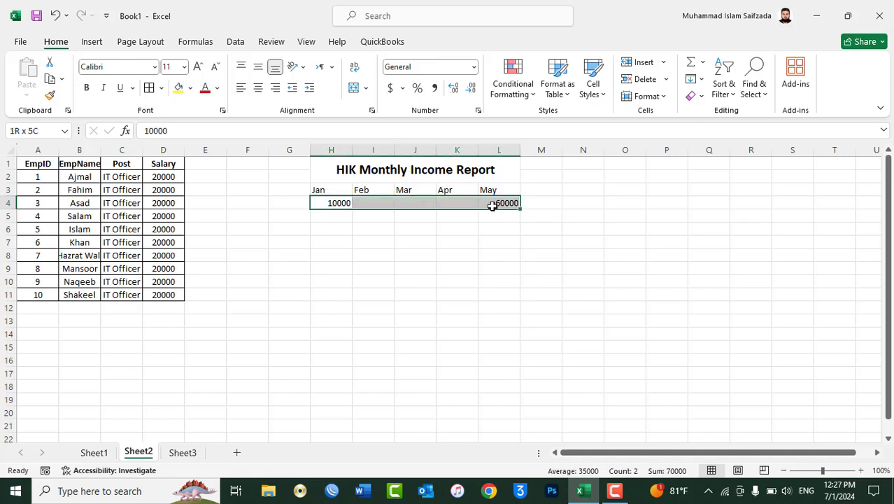
- Fill Feb–Apr with a linear trend series giving 22500, 35000 and 47500
left_click(702, 79)
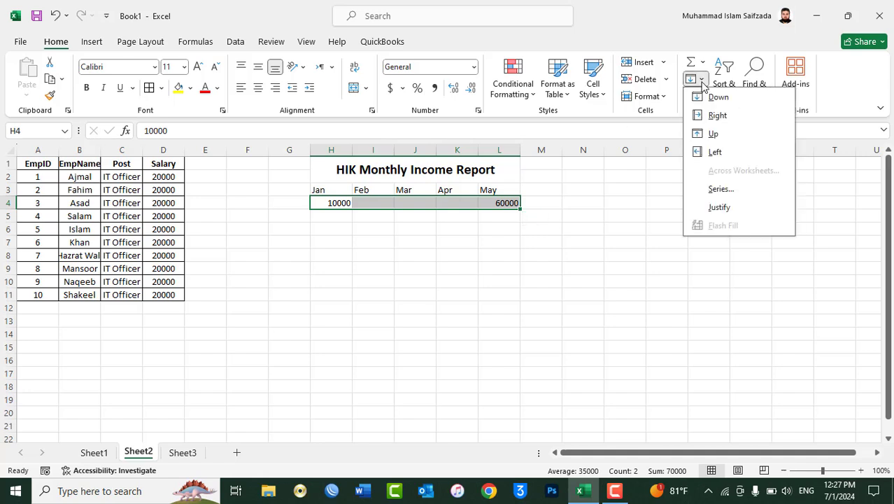
left_click(725, 189)
left_click_drag(665, 122, 664, 113)
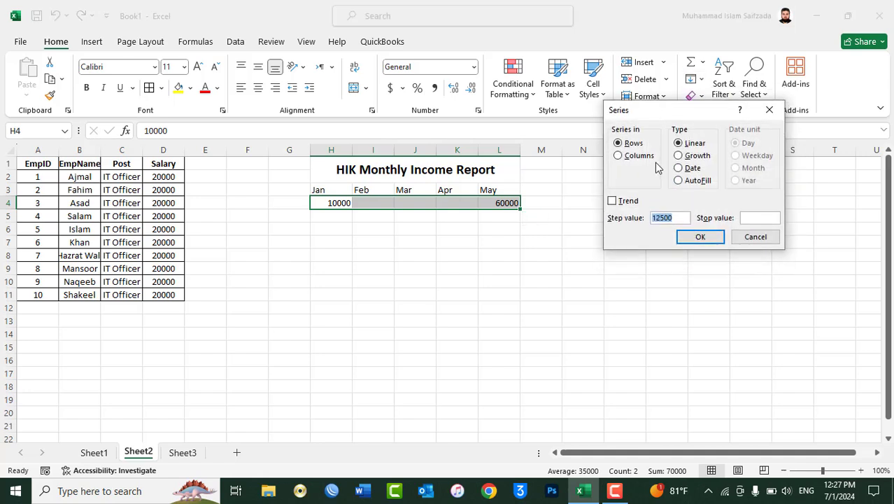
left_click(634, 201)
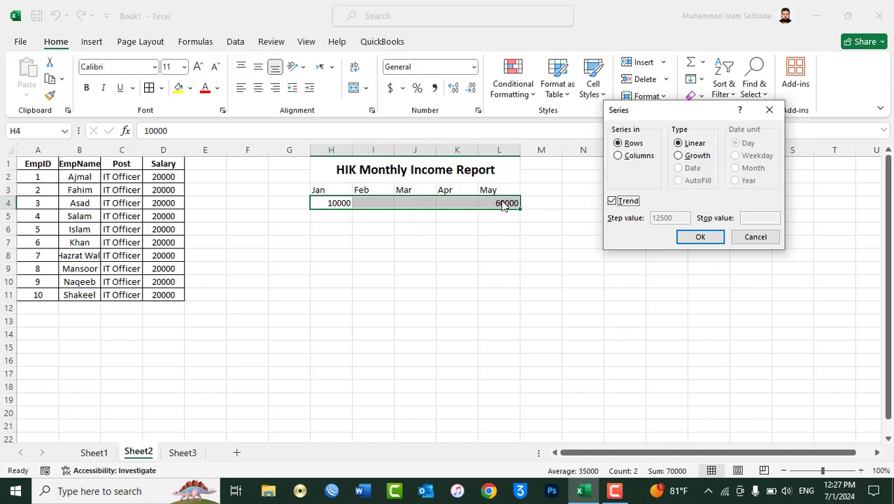
left_click(694, 237)
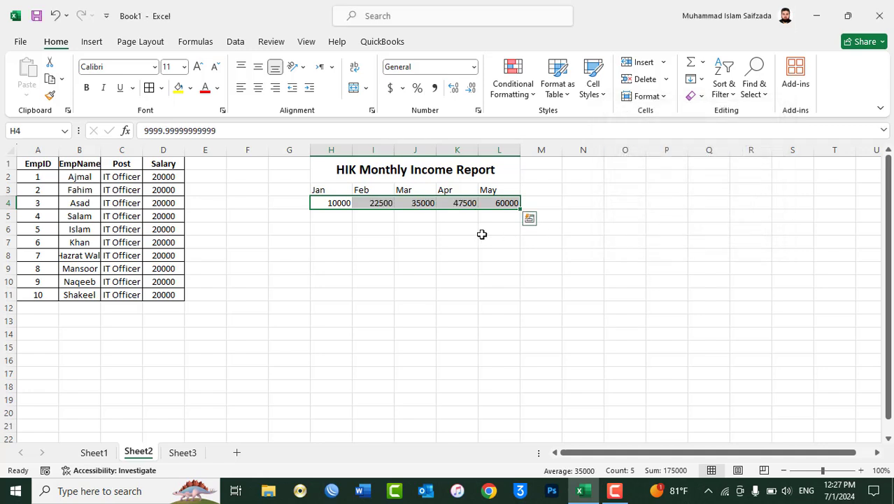
left_click(396, 220)
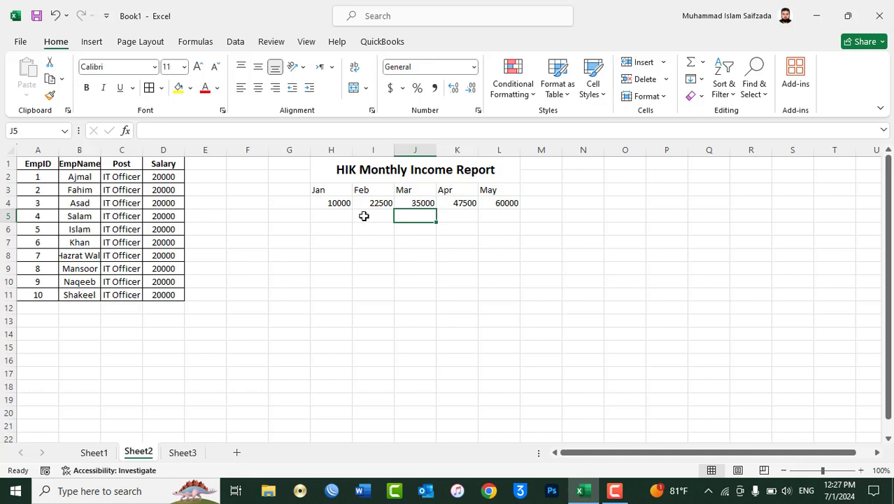
- Enter difference formulas =I4-H4 in H5 and =J4-I4 in I5
left_click(332, 219)
type("=")
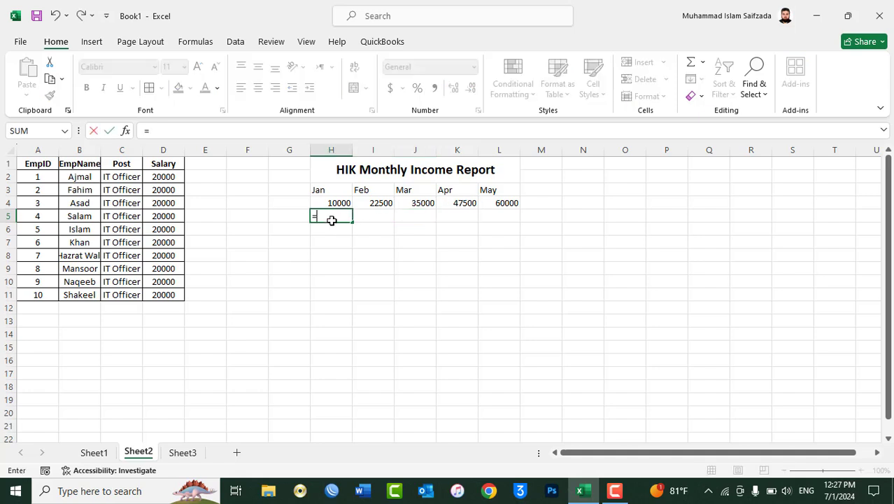
left_click(371, 203)
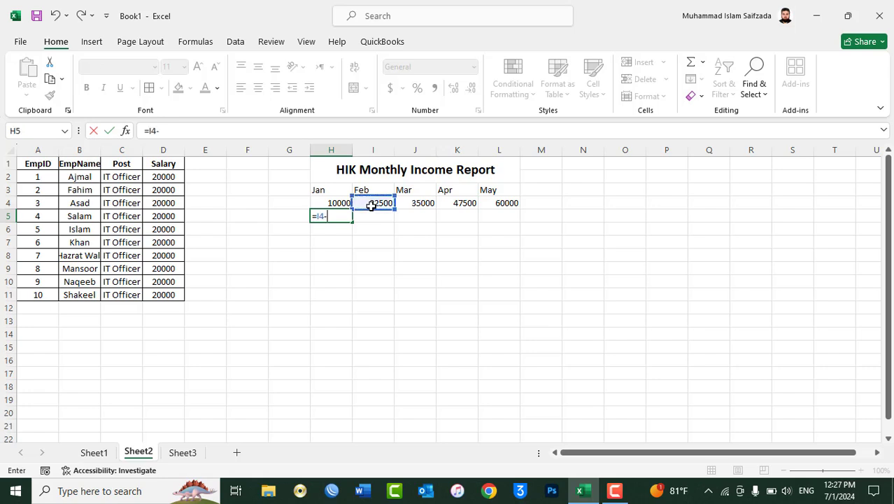
type("-")
left_click(340, 203)
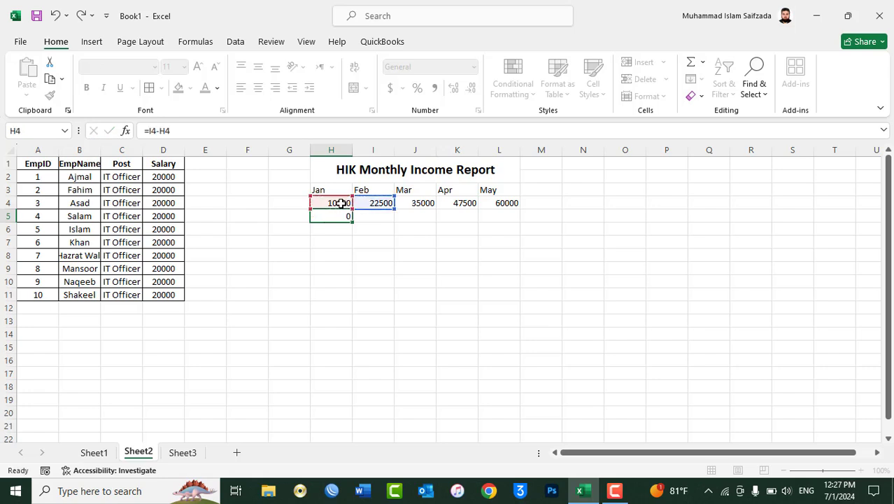
key("Return")
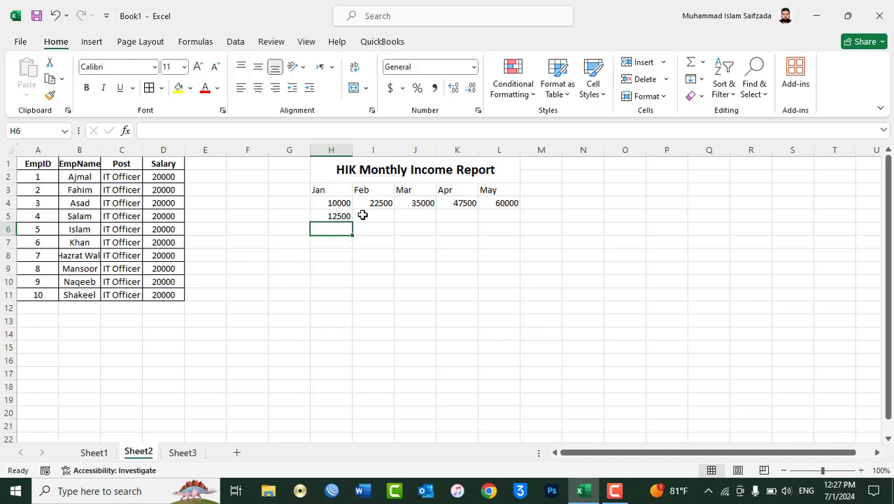
left_click(362, 215)
type("=")
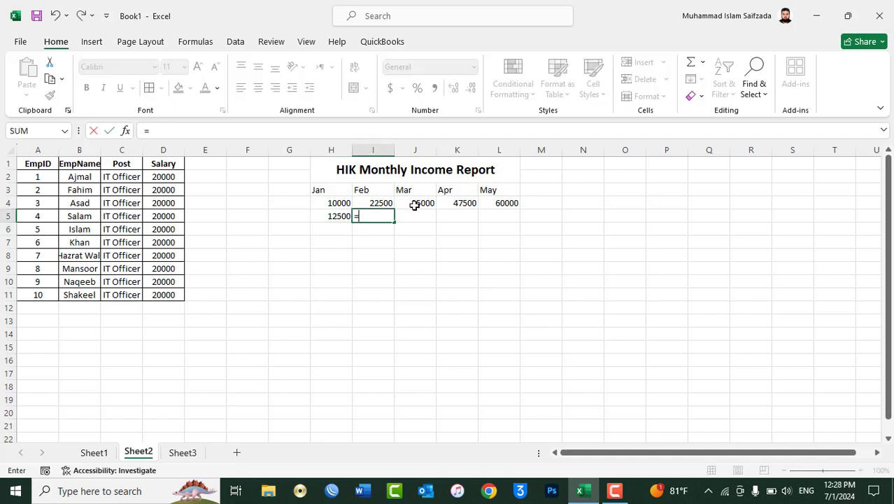
left_click(414, 204)
type("-")
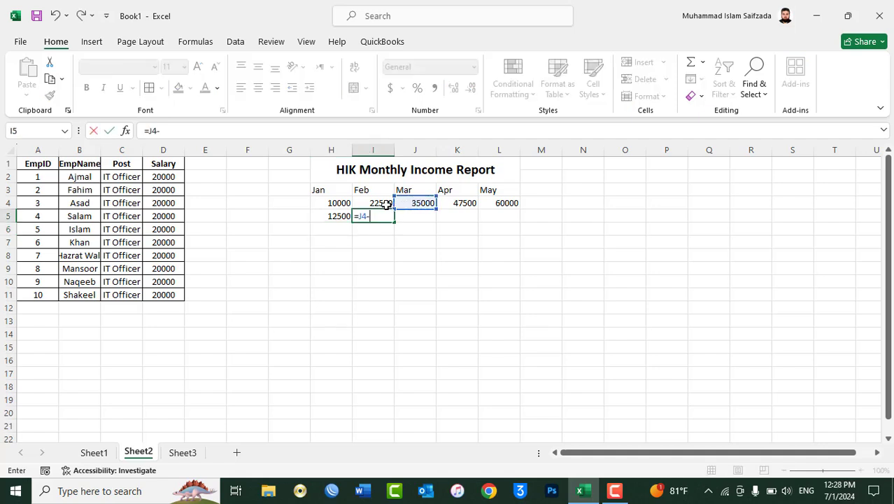
left_click(385, 204)
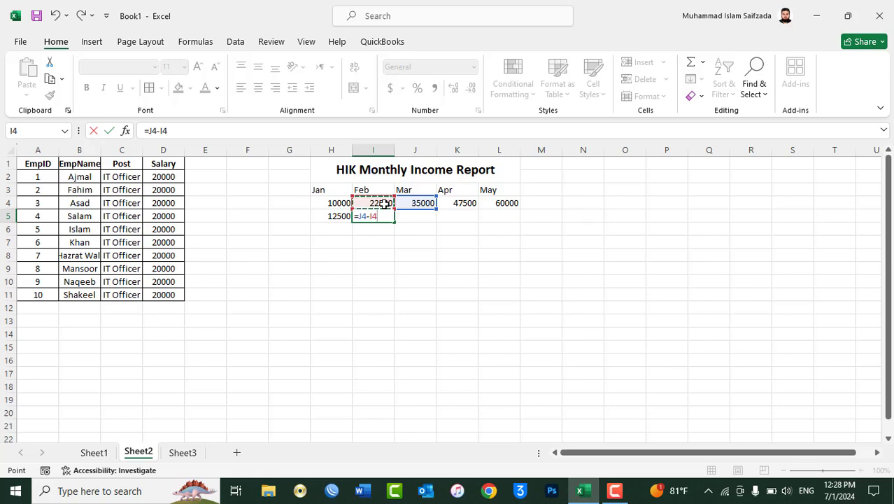
key("Return")
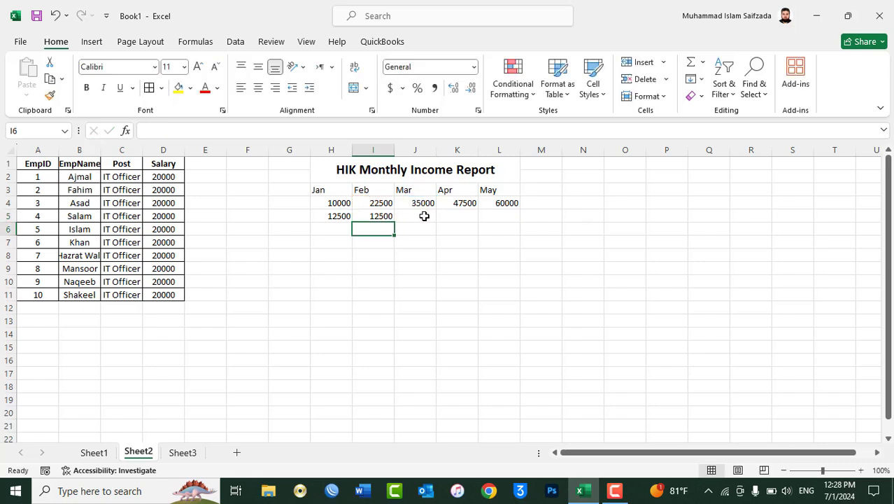
- Enter difference formulas =K4-J4 in J5 and =L4-K4 in K5
left_click(424, 215)
type("=")
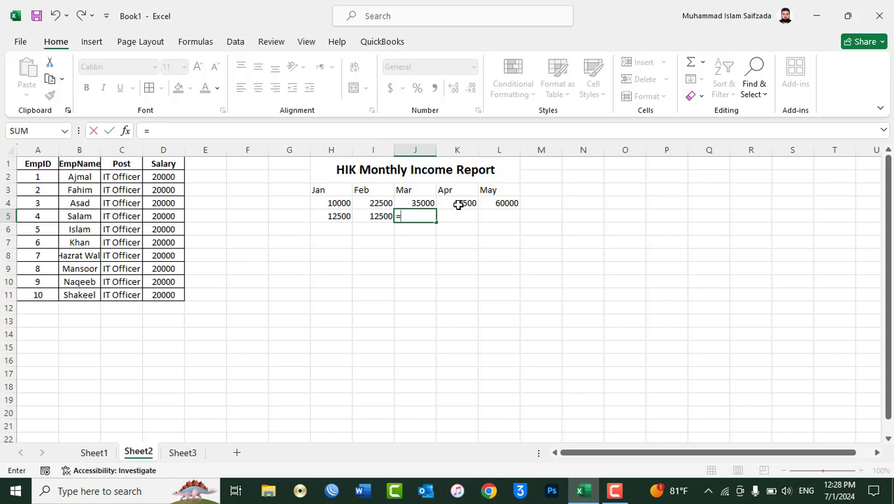
left_click(459, 202)
type("-")
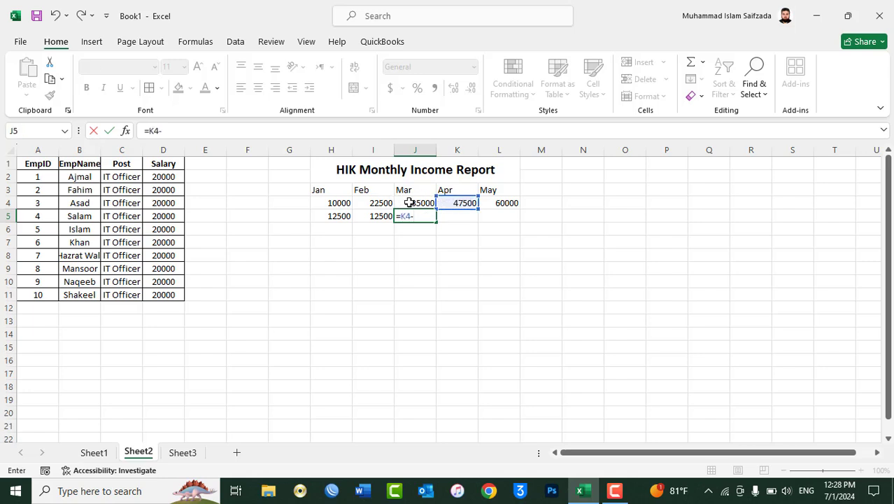
left_click(410, 203)
key("Return")
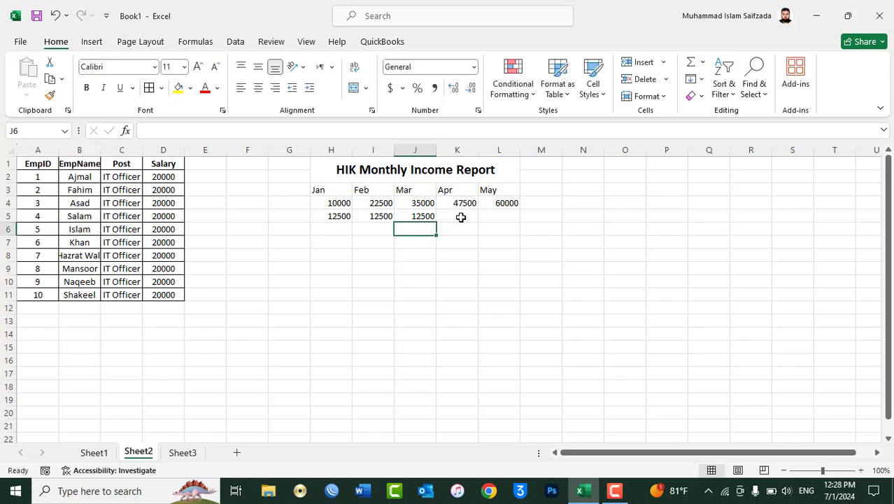
left_click(461, 215)
type("=")
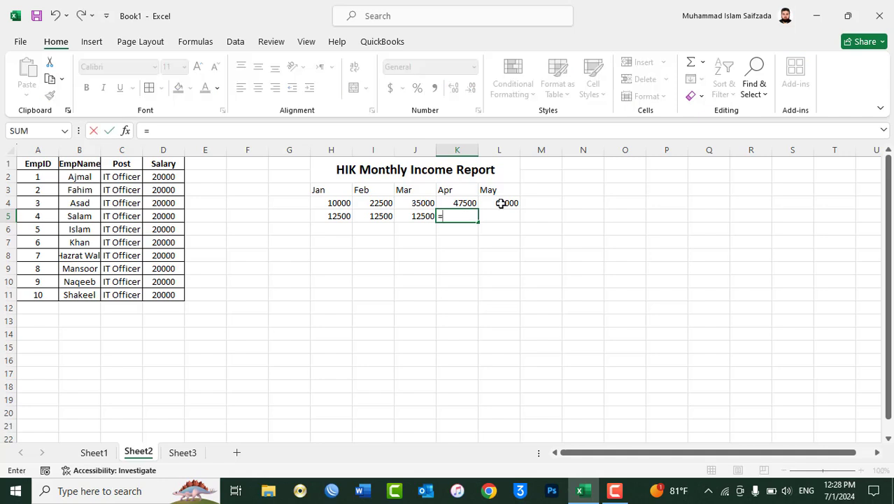
left_click(501, 202)
type("-")
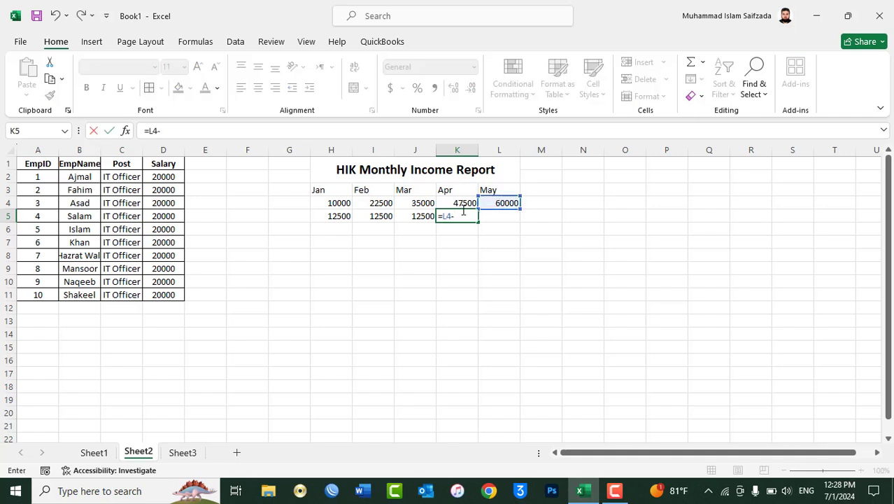
left_click(456, 202)
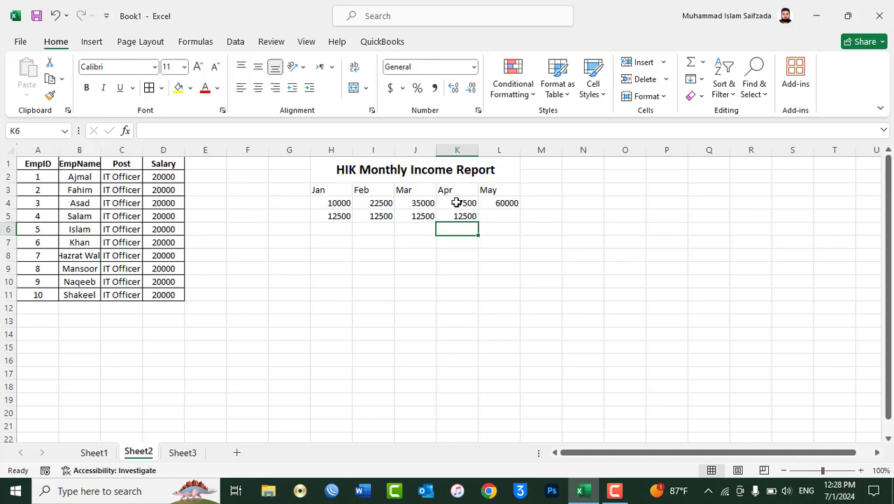
- Widen column M to about 30 characters and type three name words down M1:M3
left_click(700, 79)
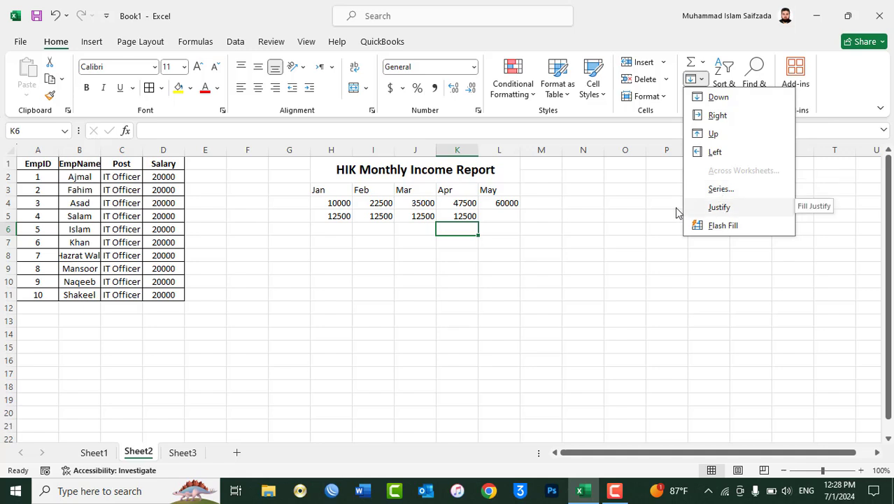
left_click(583, 205)
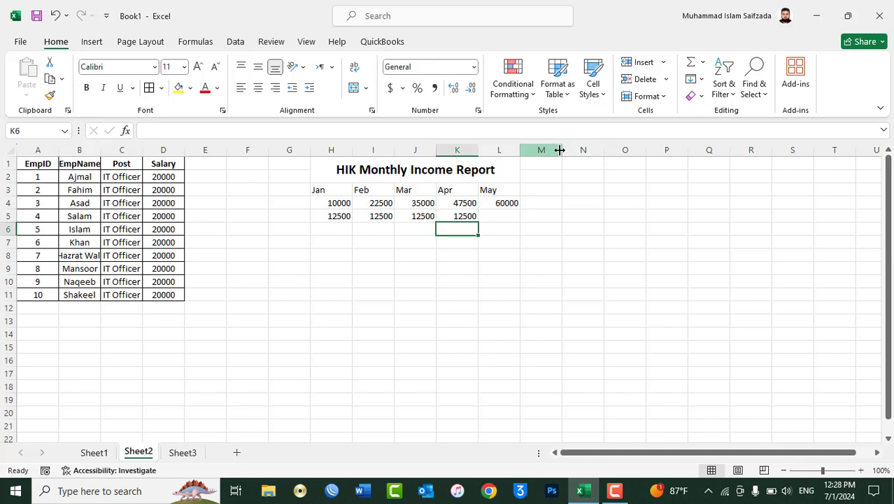
left_click_drag(562, 150, 689, 153)
left_click(633, 160)
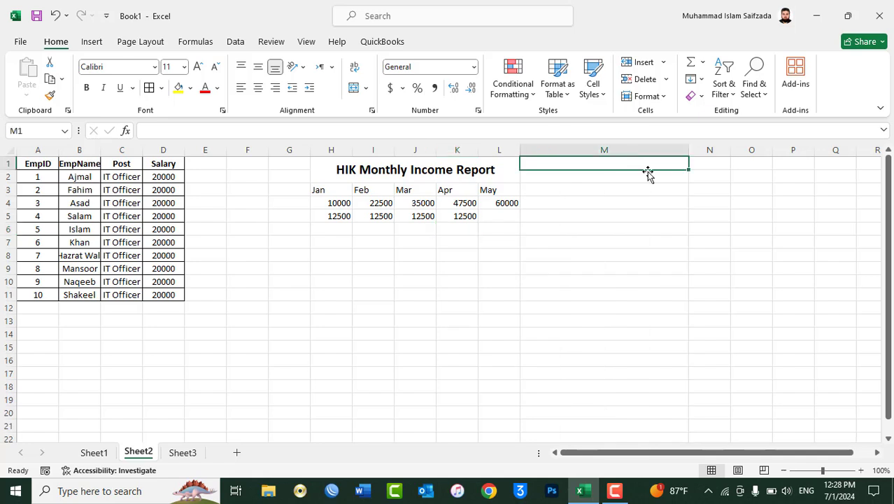
type("Muhammad")
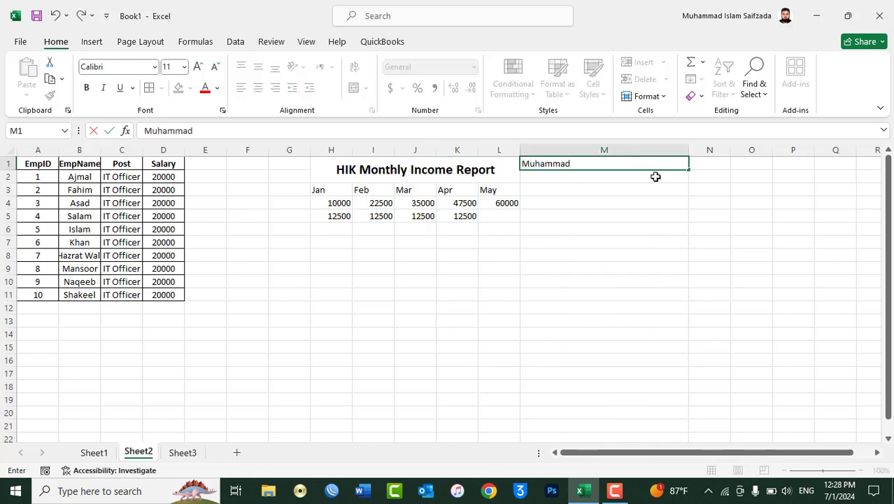
key("Return")
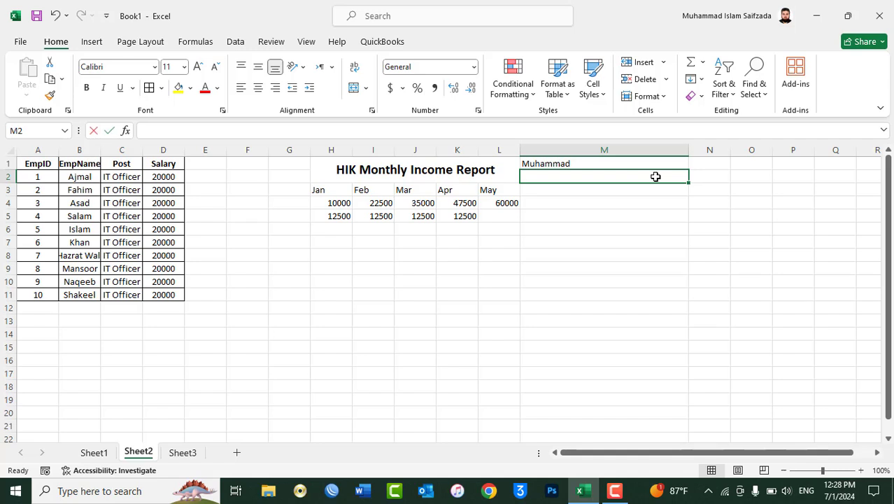
type("Islam")
key("Return")
type("Saif")
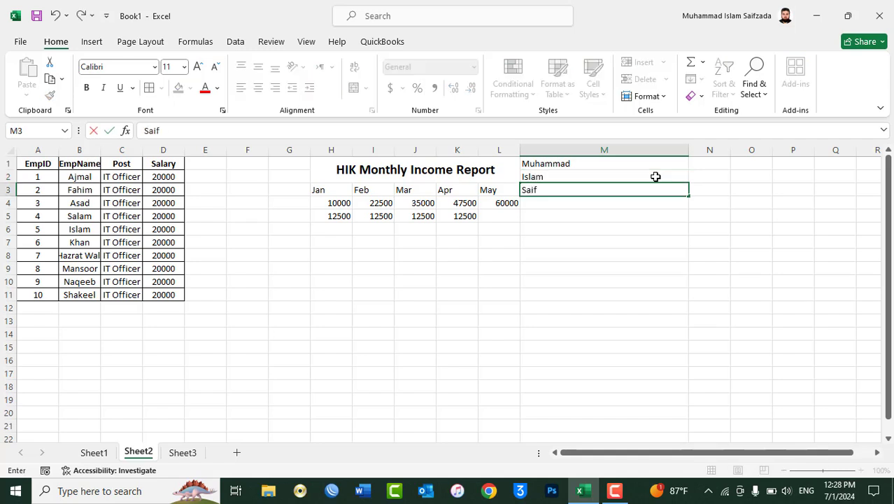
type("zada")
key("Return")
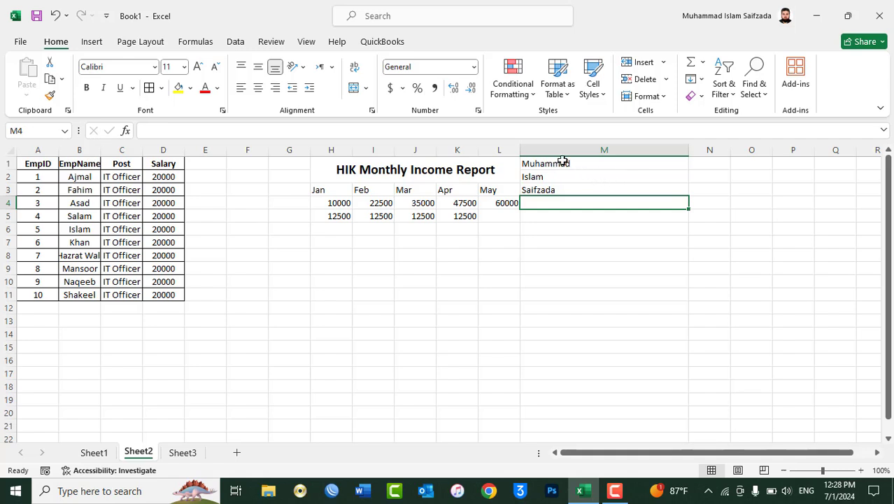
- Join M1:M3 into a single line in M1 with Fill > Justify
left_click(606, 161)
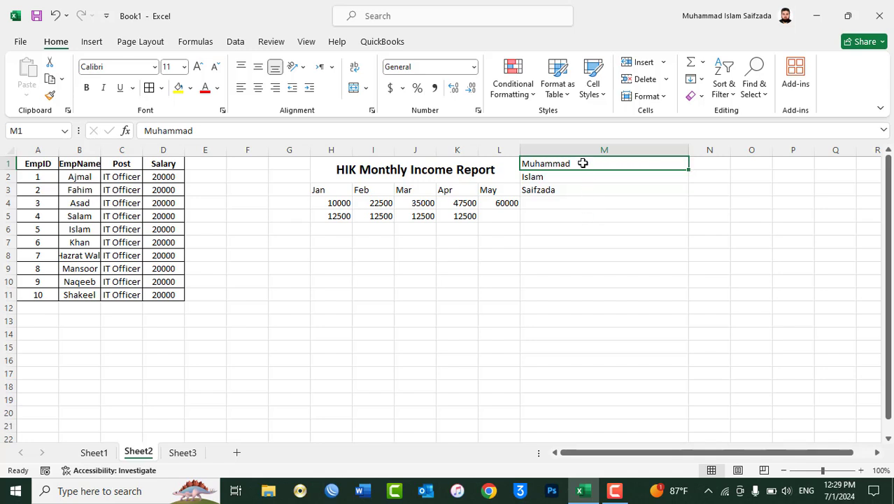
left_click_drag(583, 163, 587, 193)
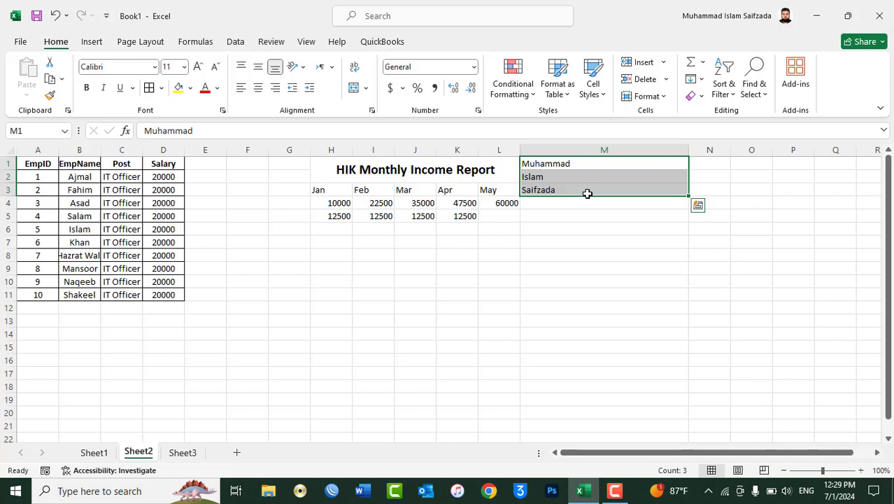
left_click(698, 81)
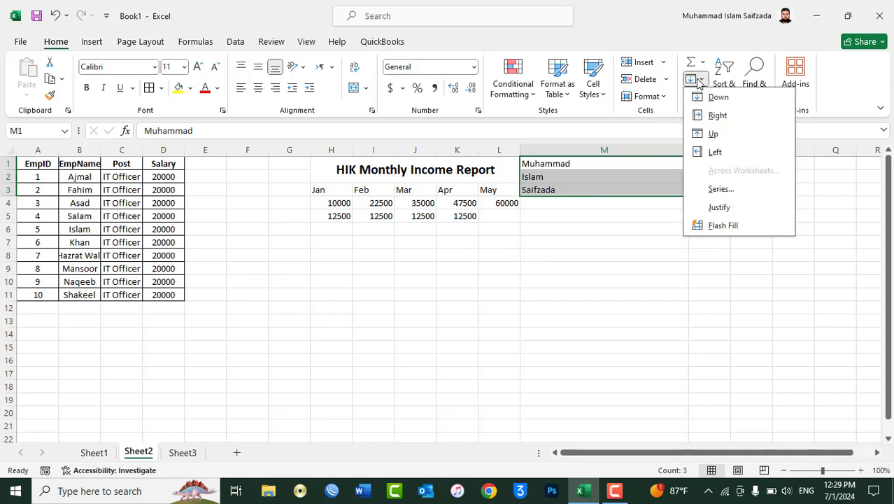
left_click(719, 207)
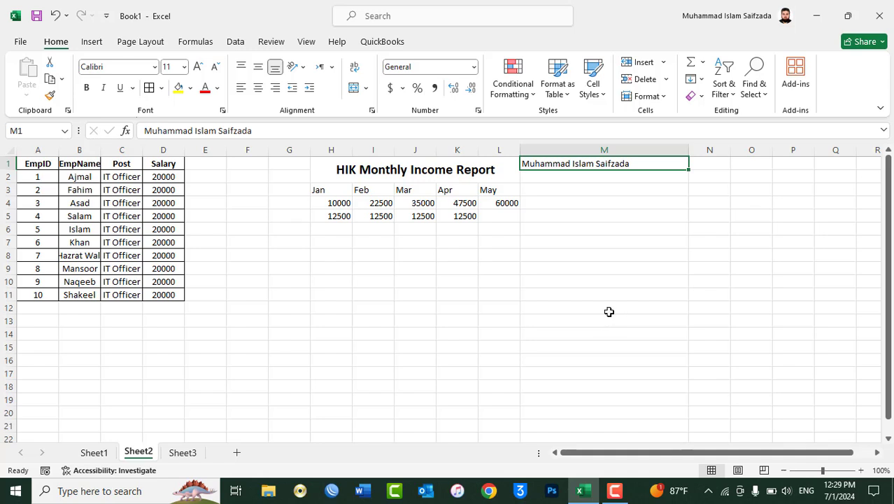
- Delete column M along with its joined name text
left_click(695, 78)
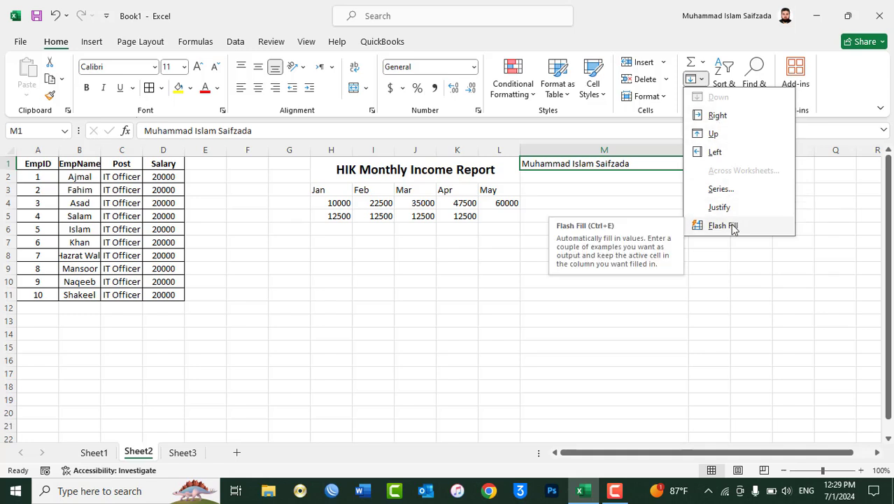
left_click(613, 248)
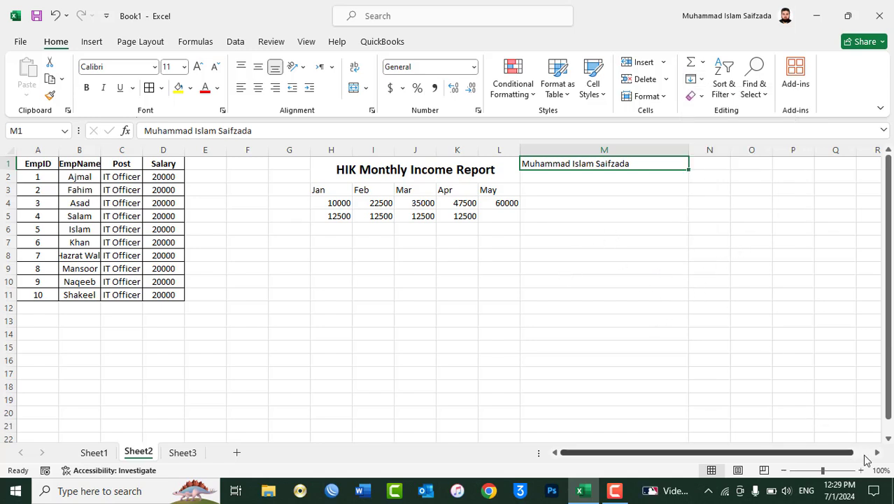
left_click(876, 453)
left_click(876, 454)
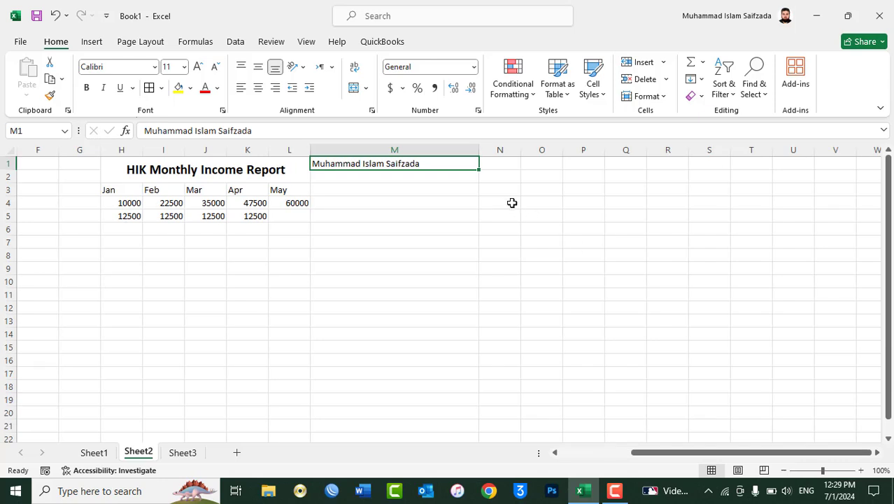
left_click(446, 151)
right_click(446, 151)
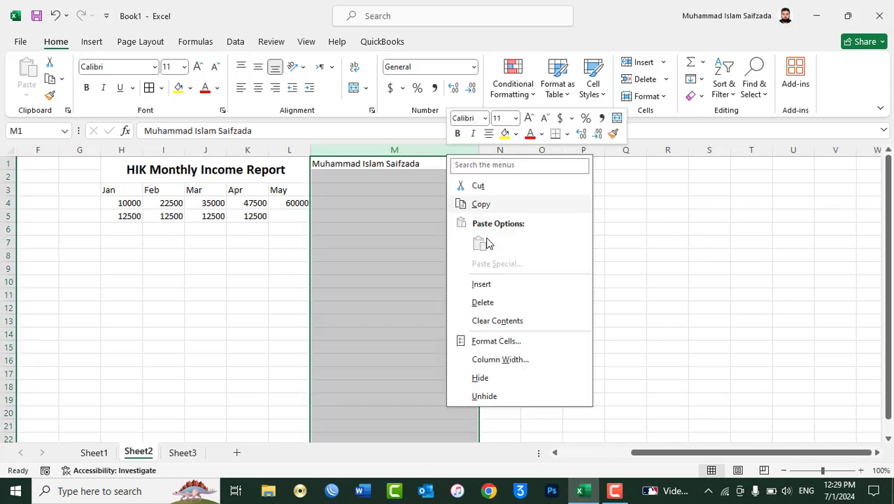
left_click(490, 300)
left_click(554, 453)
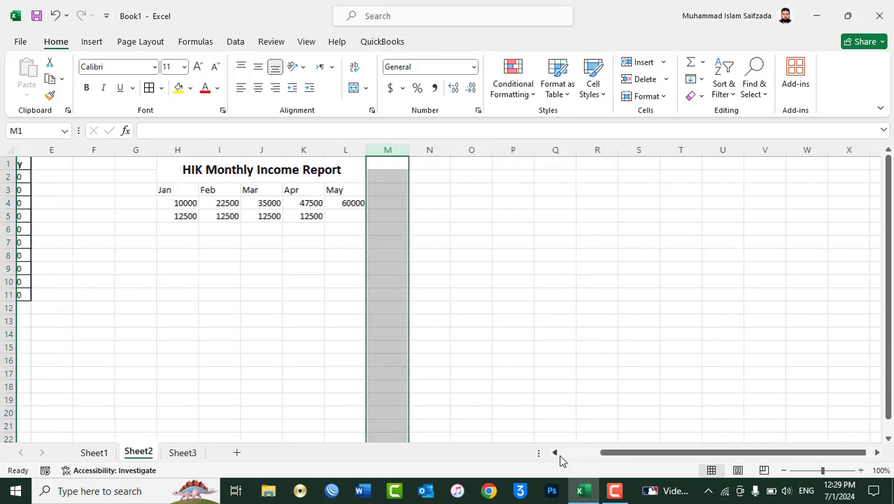
- Enter the header EmpID in N1, correcting the typos
left_click(575, 166)
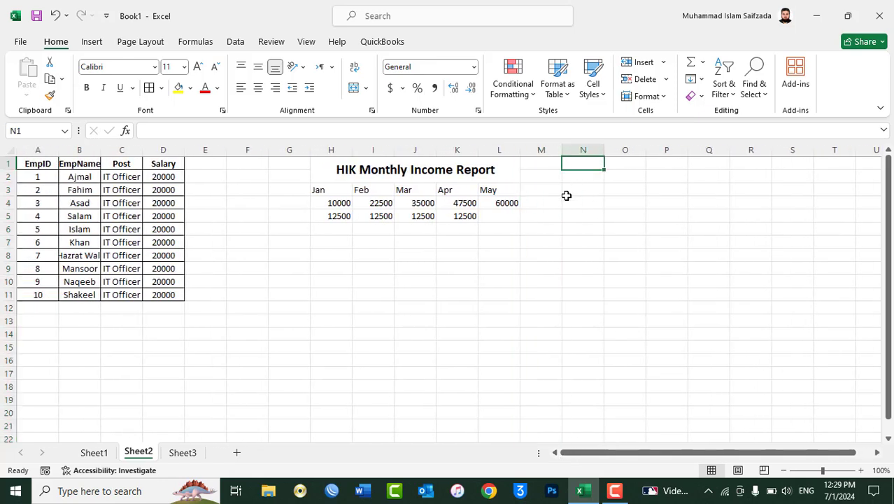
type("EMpN")
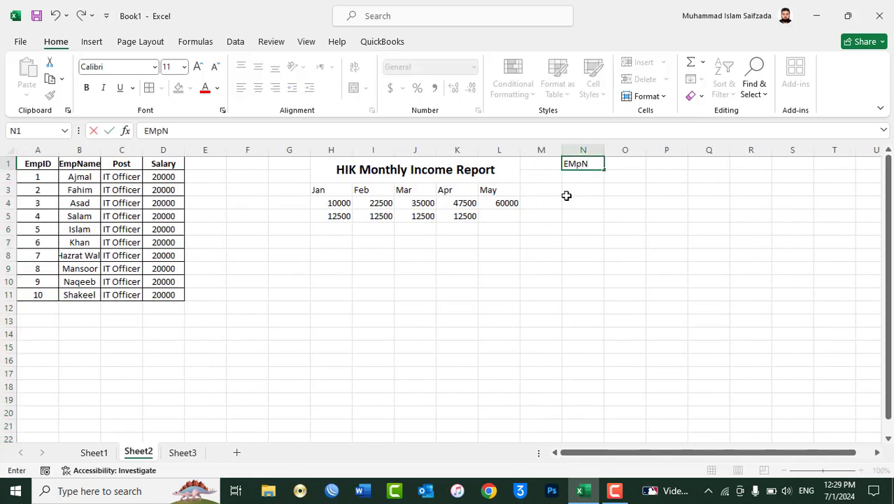
type("ame")
key("BackSpace")
key("BackSpace")
key("BackSpace")
key("BackSpace")
key("BackSpace")
key("BackSpace")
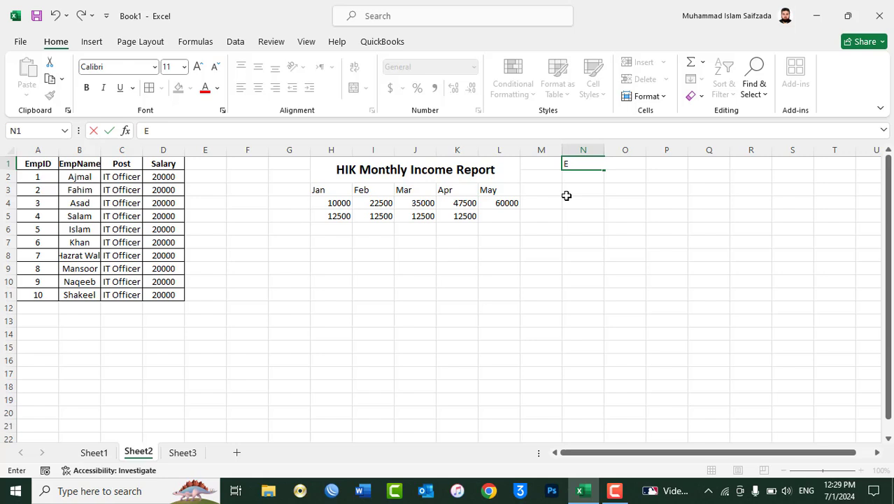
type("mpID`")
key("Tab")
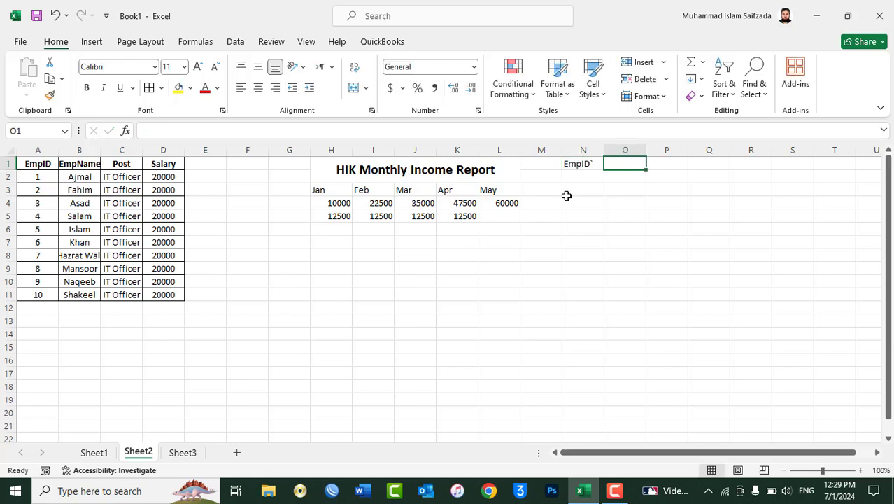
key("Left")
key("F2")
key("BackSpace")
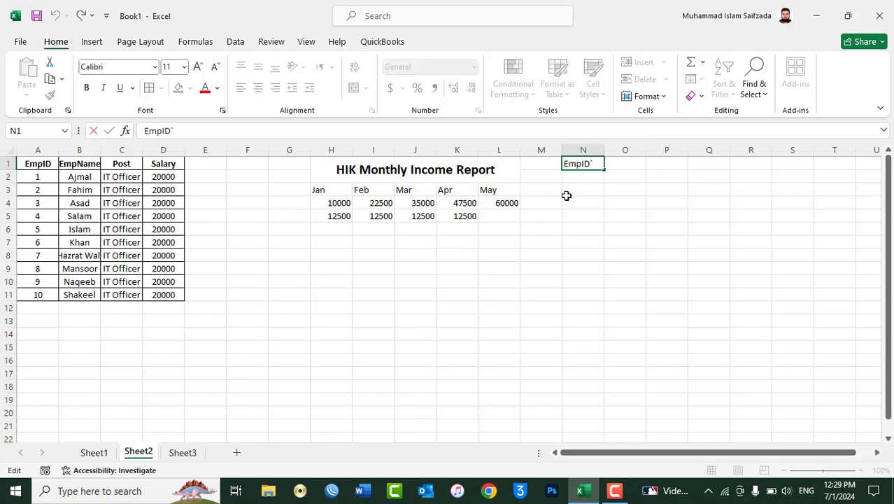
key("Tab")
- Add First Name and Last Name headers in O1:P1, removing a stray Full Name entry
type("Foirst")
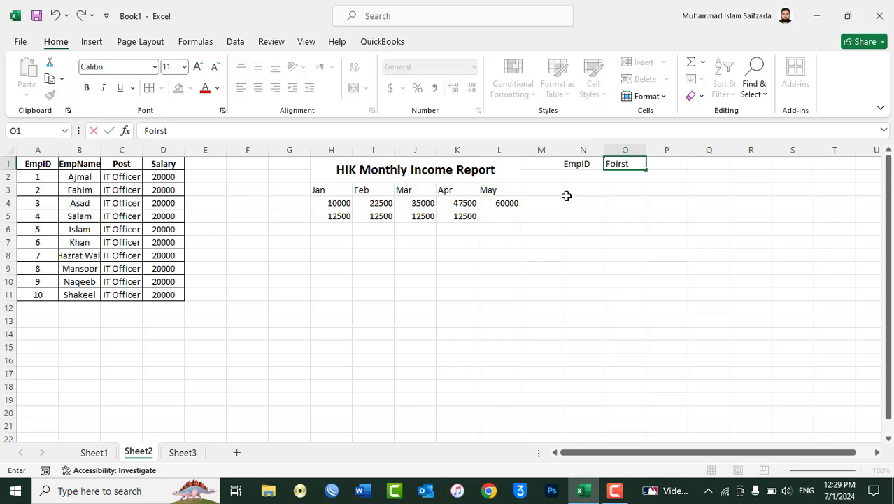
key("BackSpace")
key("BackSpace")
type("i")
type(" Nam")
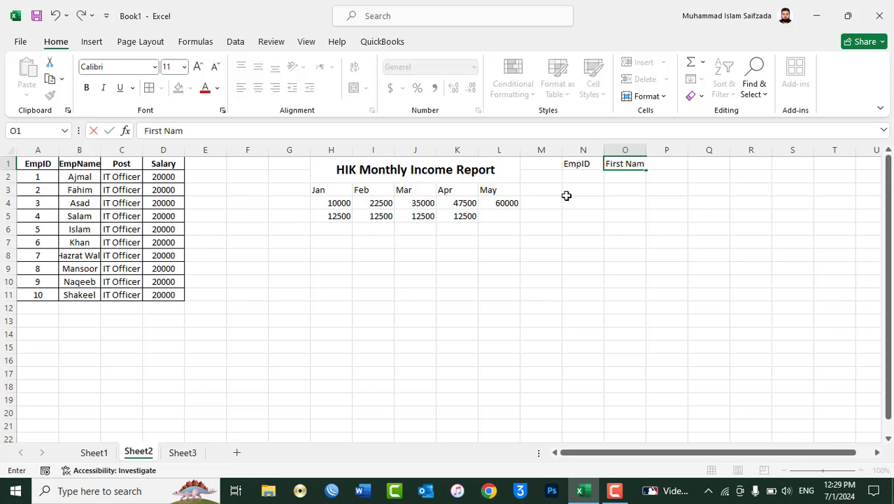
type("e")
key("Tab")
type("Last Name")
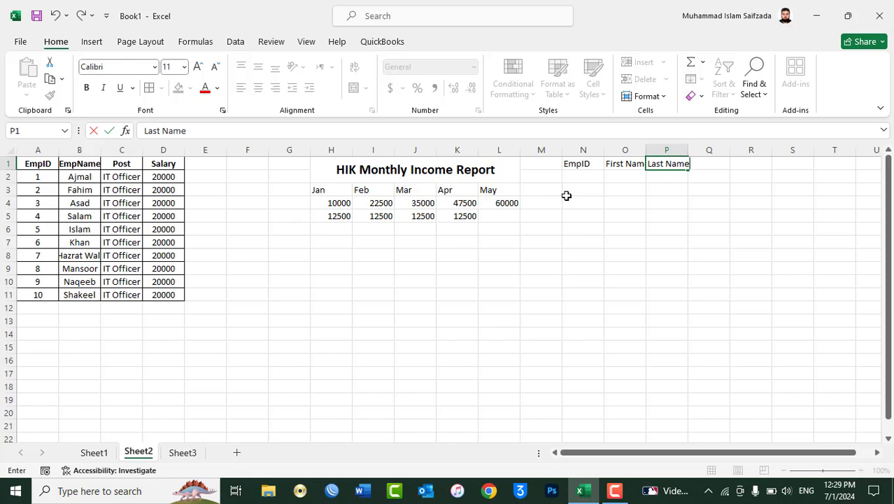
key("Tab")
type("F")
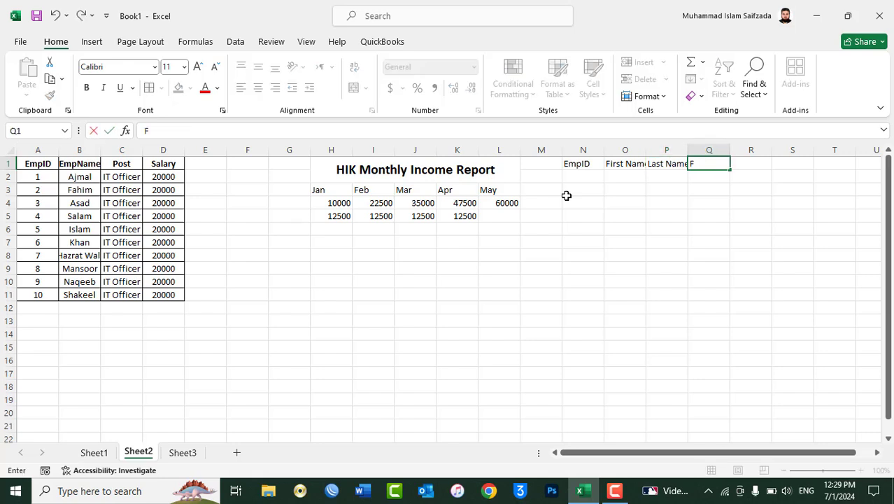
type("ull Name")
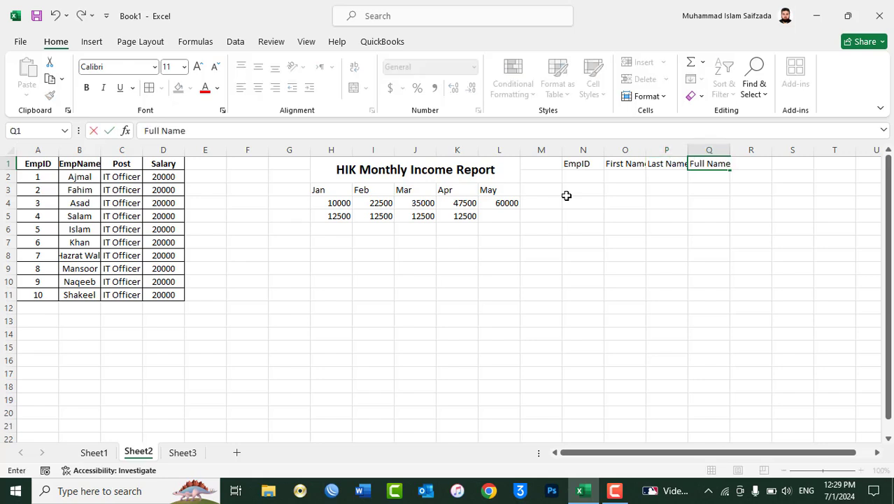
key("Return")
key("Up")
key("Right")
key("Right")
key("Right")
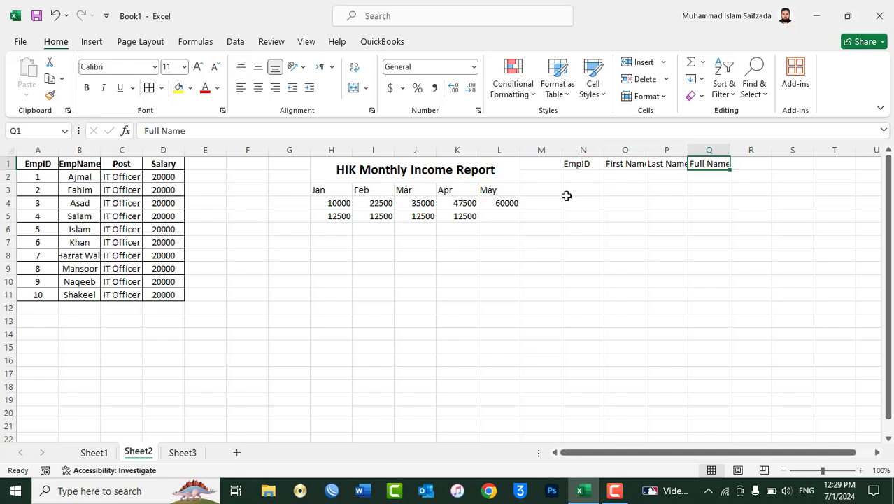
key("Right")
key("Left")
key("Delete")
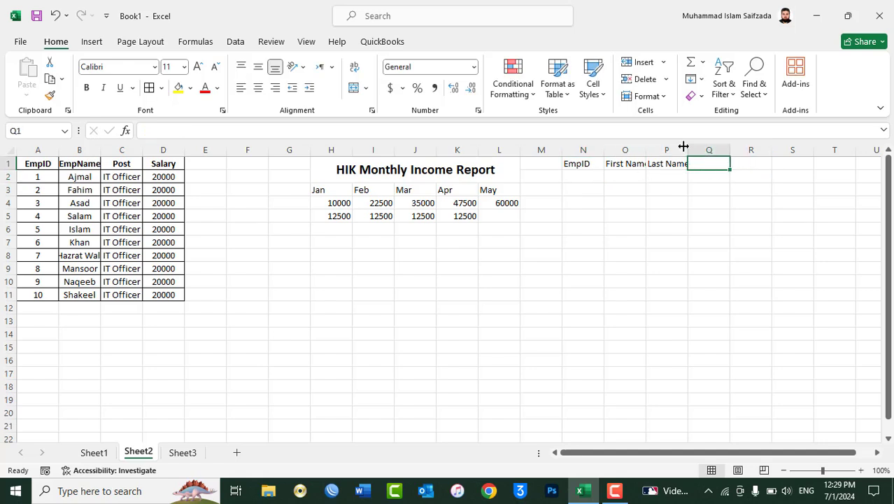
- Widen columns O and P to fit, then add Post and Salary headers
double_click(649, 147)
left_click_drag(697, 149, 715, 149)
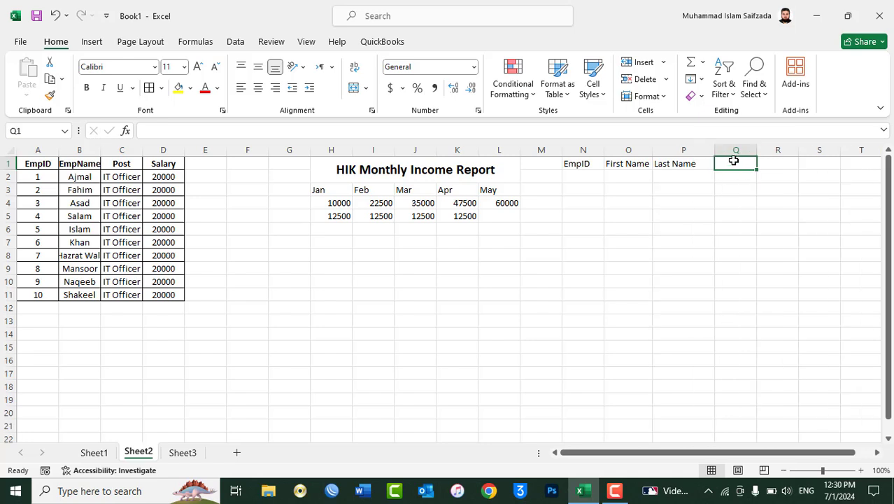
type("Post")
key("Tab")
type("Salar")
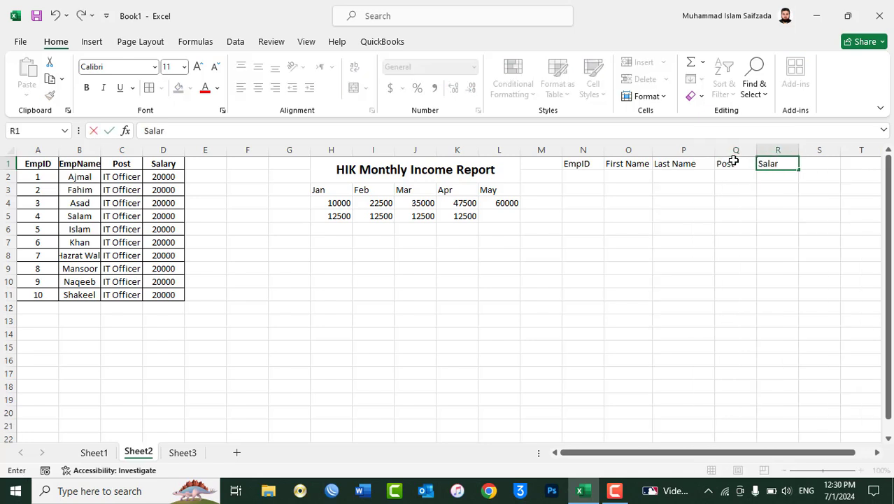
key("Return")
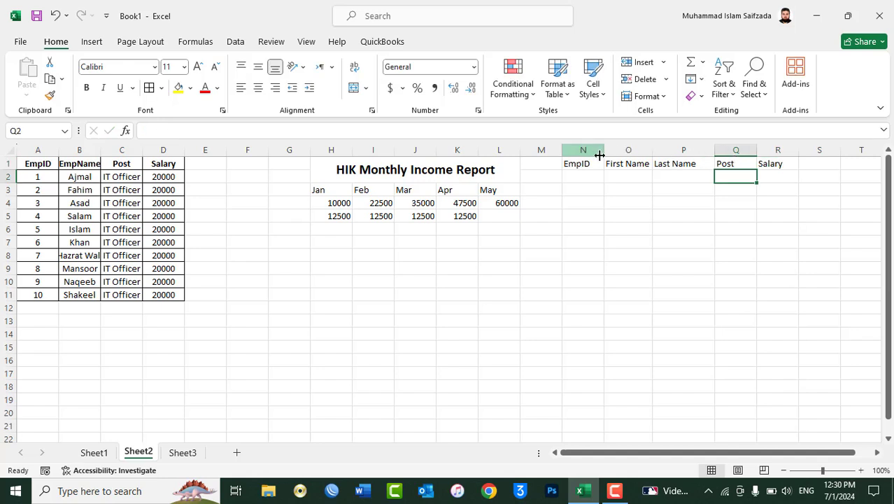
- Narrow column N and fill EmpIDs 1 to 5 as a series in N2:N6
left_click_drag(600, 150, 599, 150)
left_click(595, 176)
type("1")
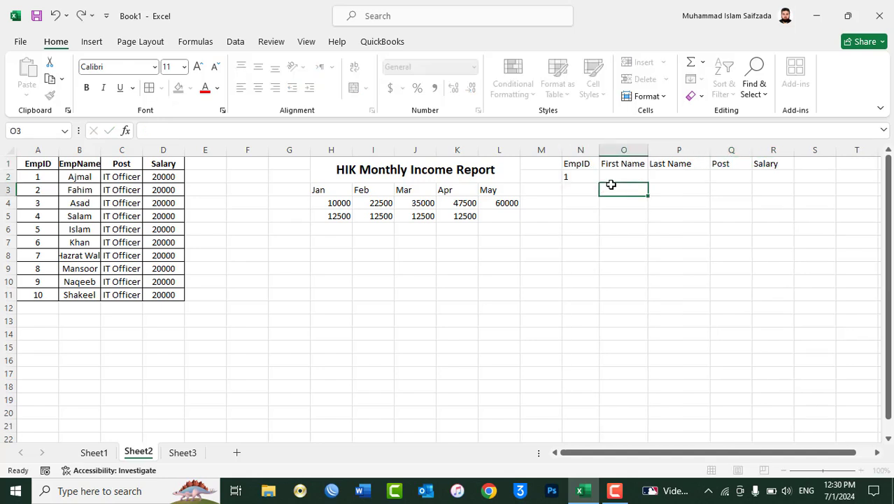
left_click(600, 182)
left_click_drag(600, 182, 600, 236)
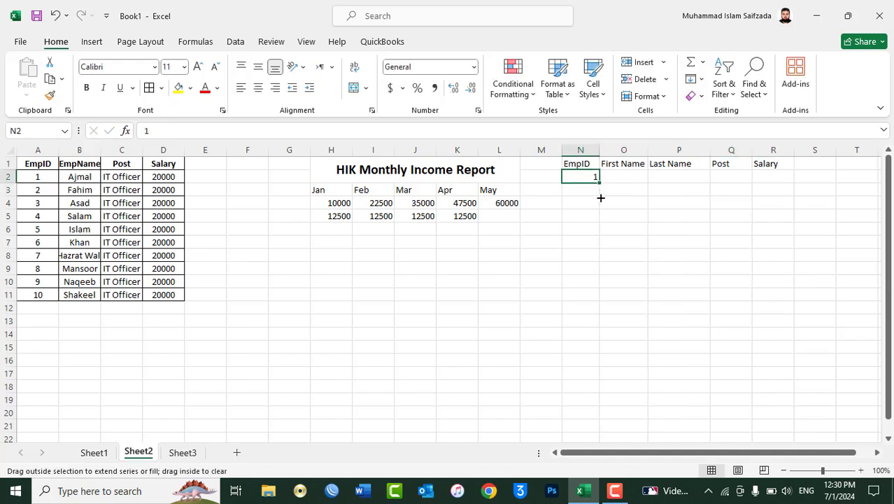
left_click(614, 245)
left_click(633, 271)
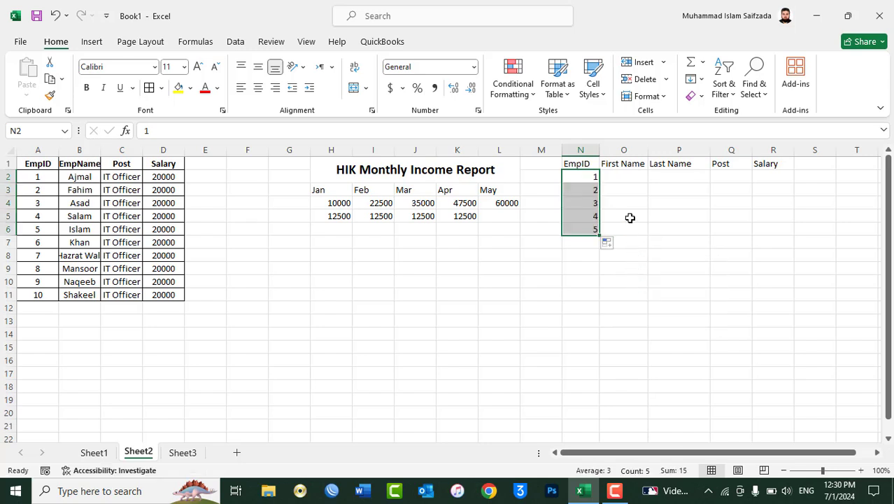
- Enter the first two employees' first and last names in O2:P3
left_click(626, 179)
type("Muh")
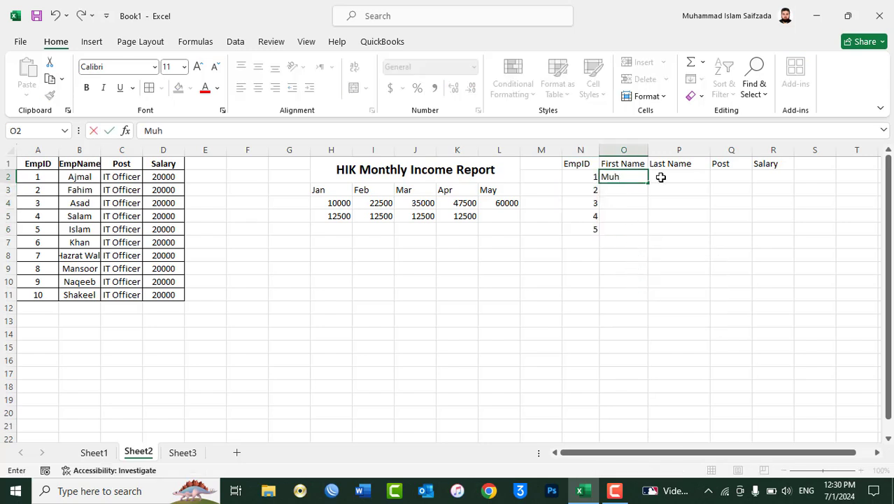
type("ammad Islam")
key("Tab")
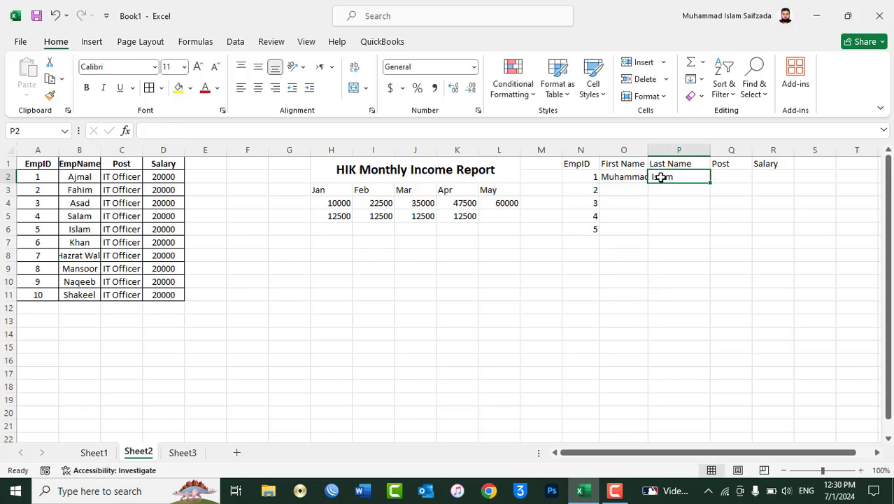
type("Saifzada")
key("Return")
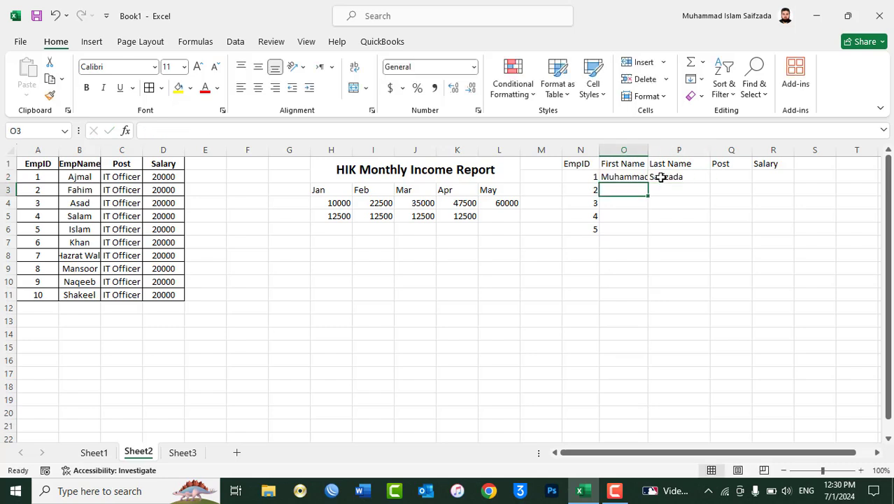
type("Ajmal")
key("Tab")
type("Ha")
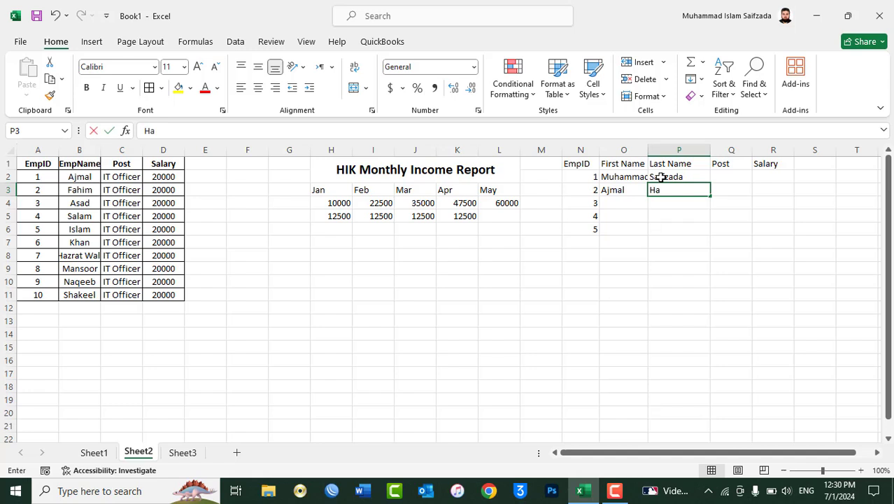
type("mdard")
key("Return")
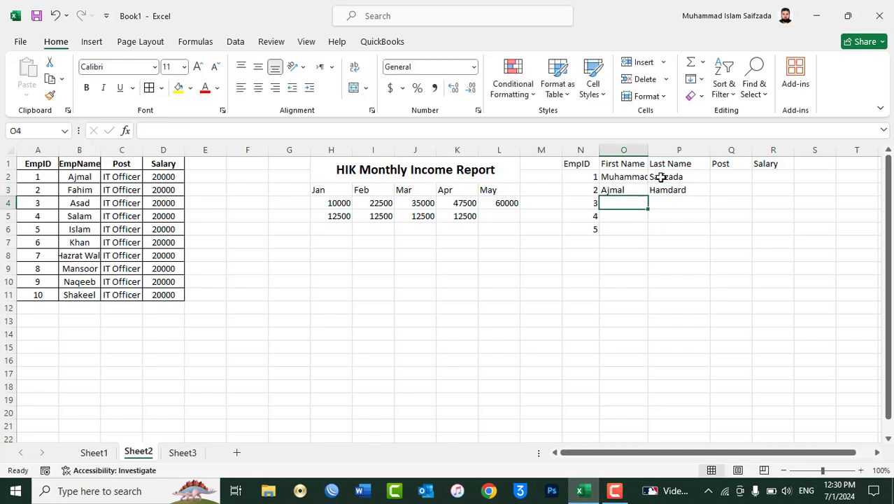
- Enter the remaining three employees' first and last names in O4:P6
type("Salam")
key("Tab")
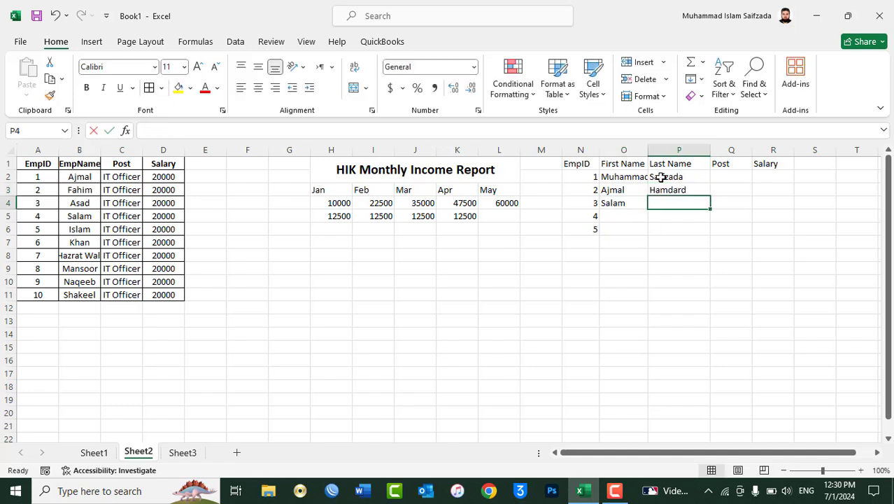
type("Safi")
key("Return")
type("Hazr")
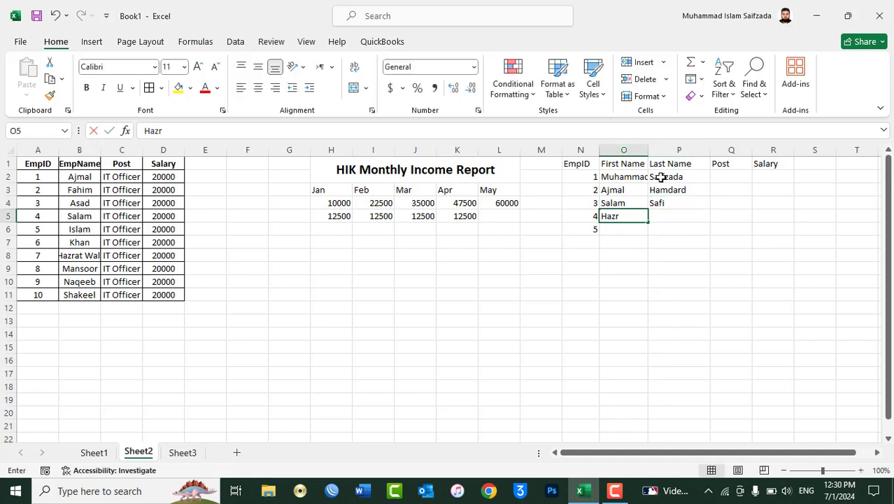
type("at Wali")
key("Tab")
type("Sa")
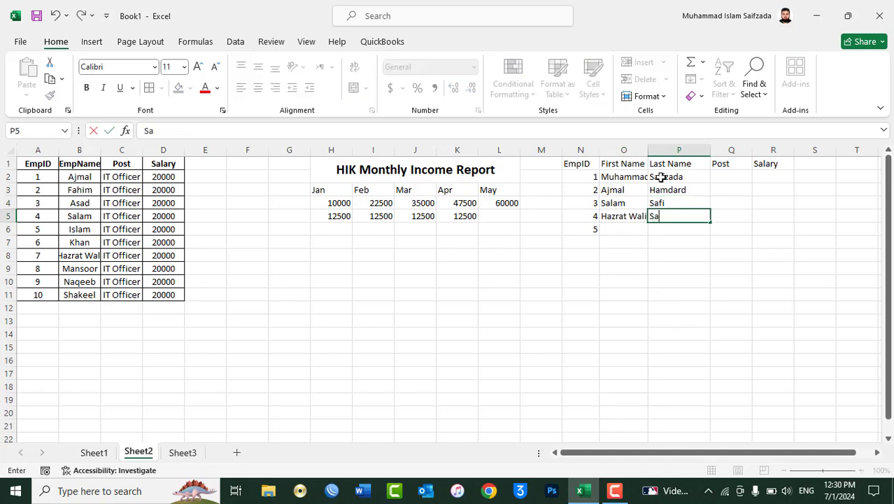
type("fi")
key("Return")
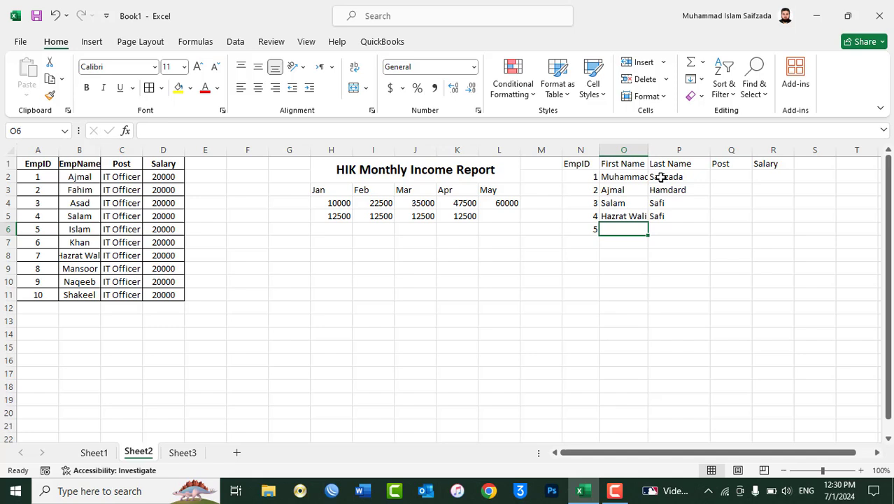
type("Naqeeb")
key("Tab")
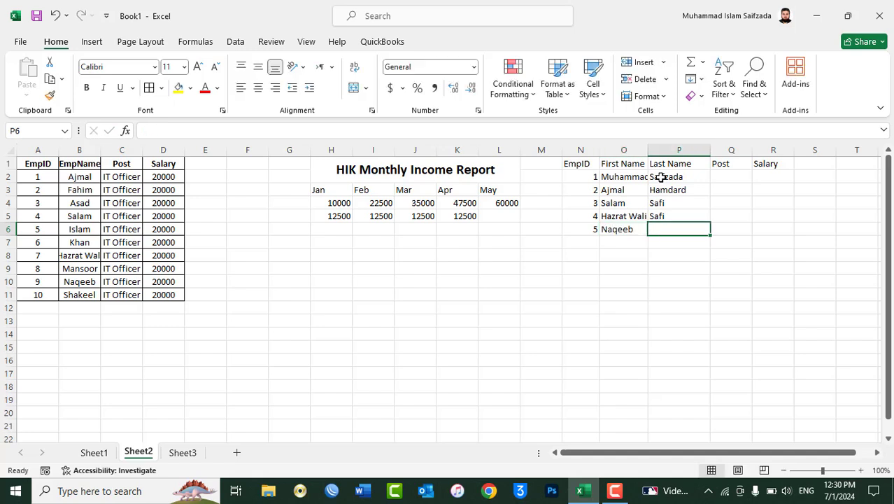
type("Safi")
key("Return")
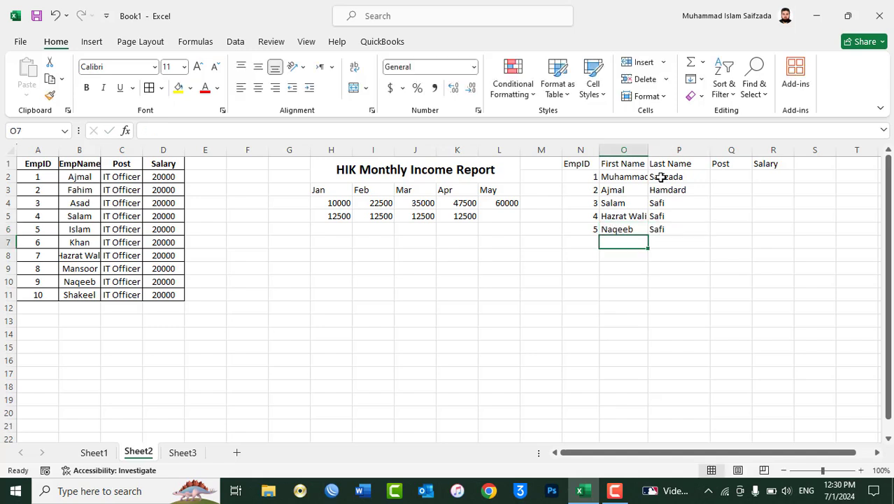
- AutoFit column O to the longest first name
left_click_drag(650, 150, 667, 152)
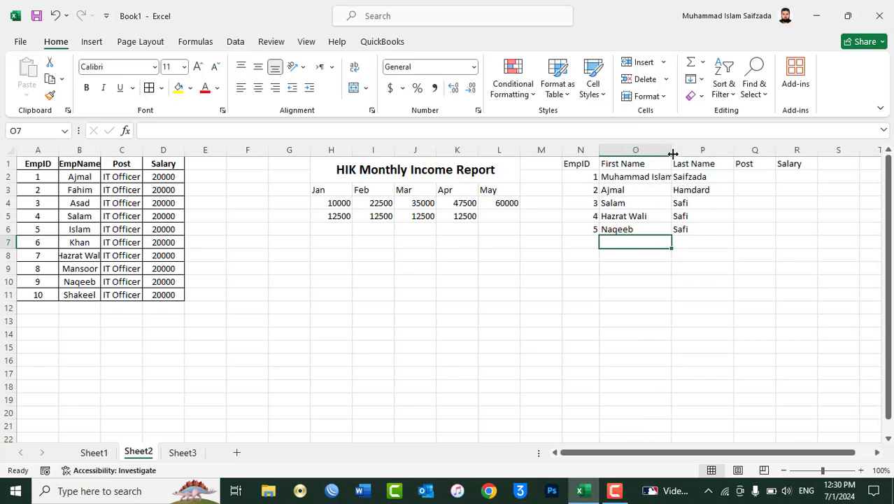
left_click_drag(667, 151, 688, 155)
double_click(689, 155)
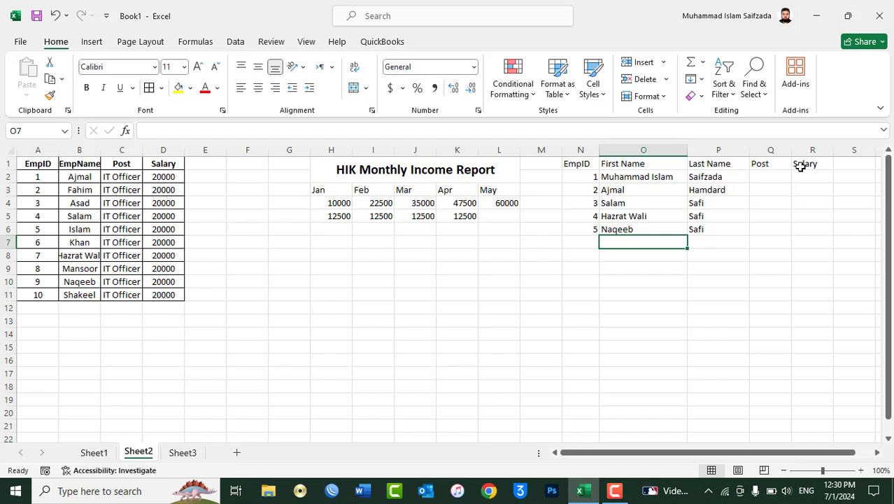
- Make header row N1:R1 bold and centred horizontally and vertically
left_click_drag(798, 164, 580, 164)
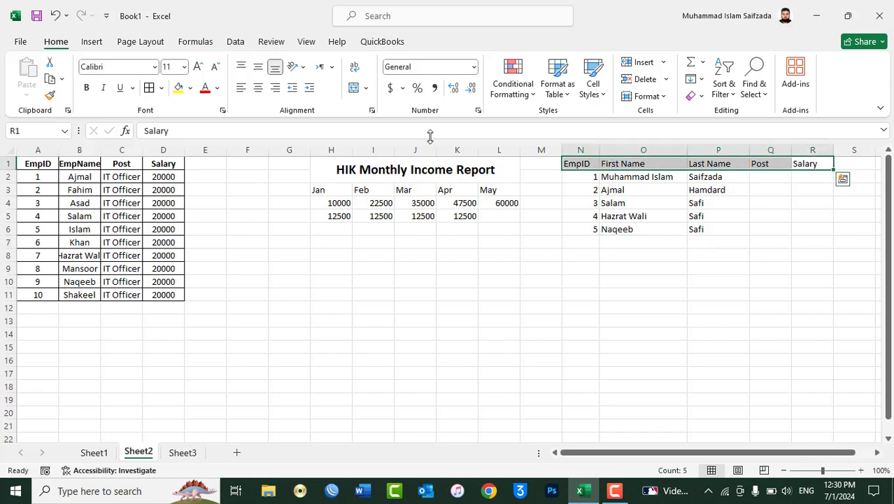
left_click(258, 87)
left_click(259, 67)
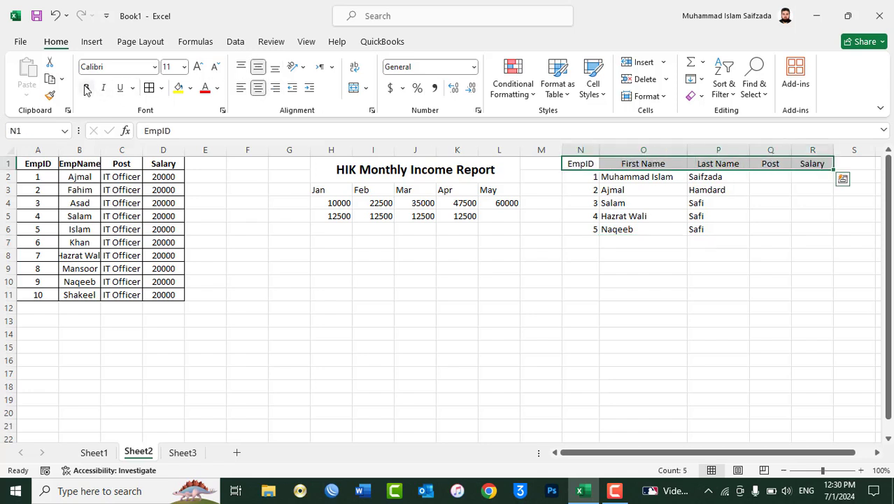
left_click(86, 88)
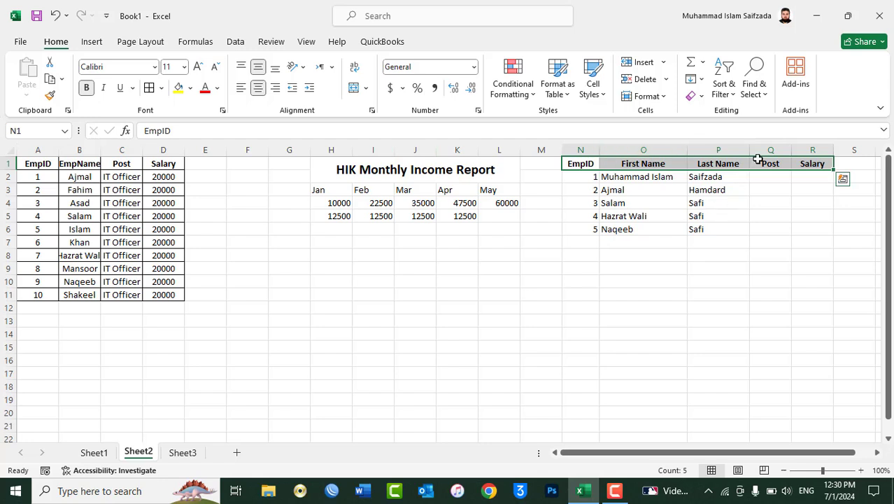
- Widen column Q and select the first employee's last name cell
left_click_drag(792, 150, 802, 151)
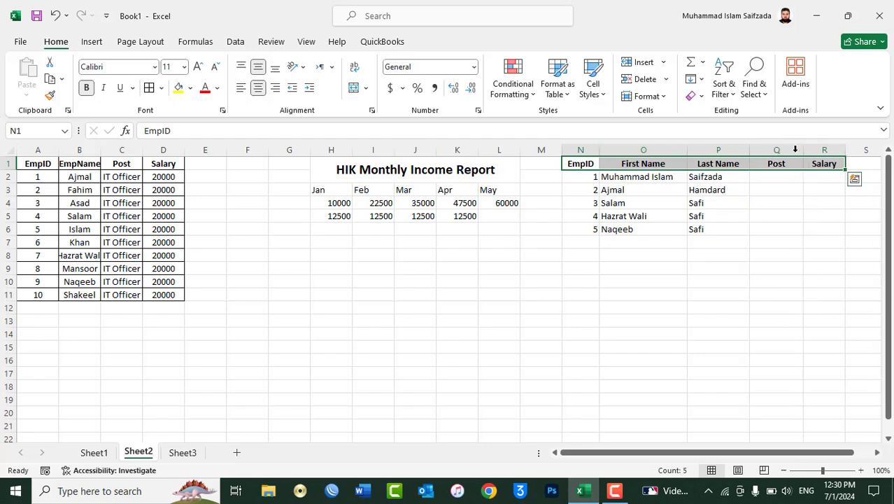
left_click(631, 179)
left_click(708, 179)
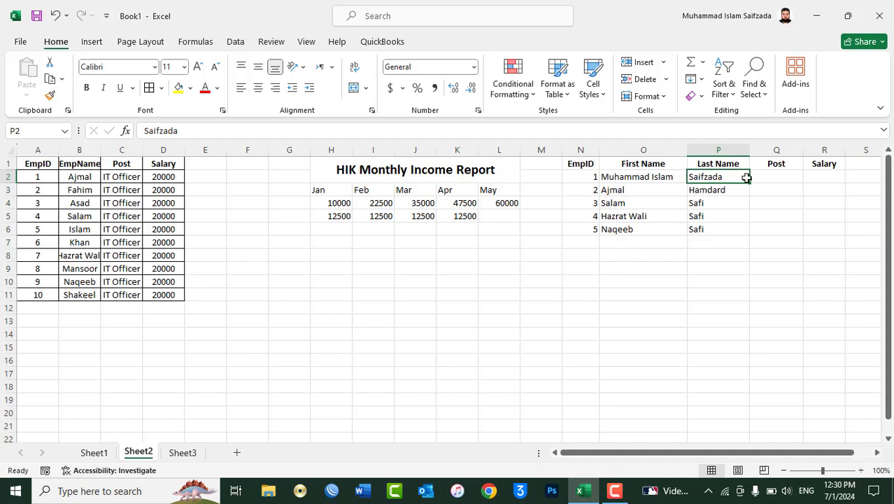
- Insert a new column Q before Post and head it 'Full name'
left_click_drag(803, 150, 826, 150)
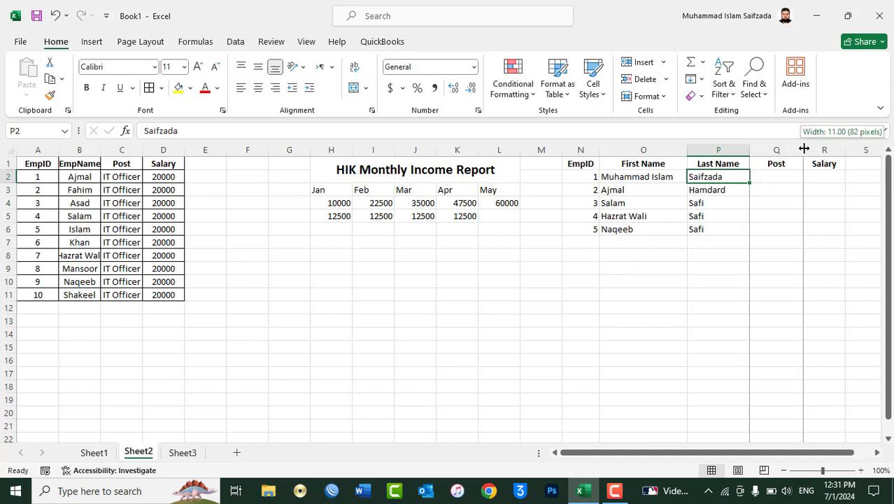
left_click(771, 153)
right_click(771, 153)
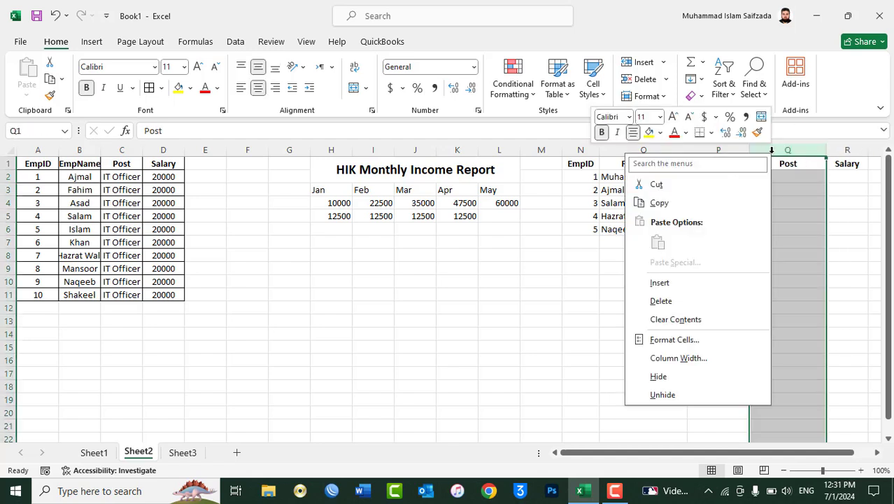
left_click(685, 286)
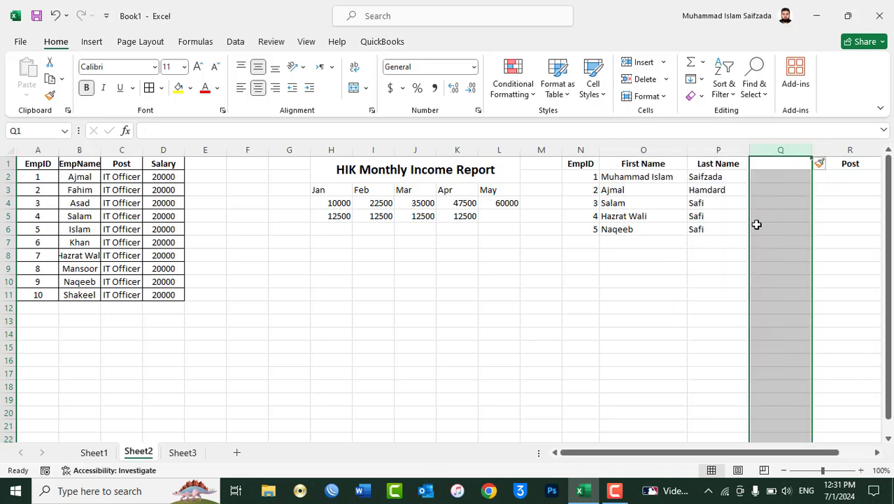
left_click(776, 163)
key("ctrl+f")
type("ull")
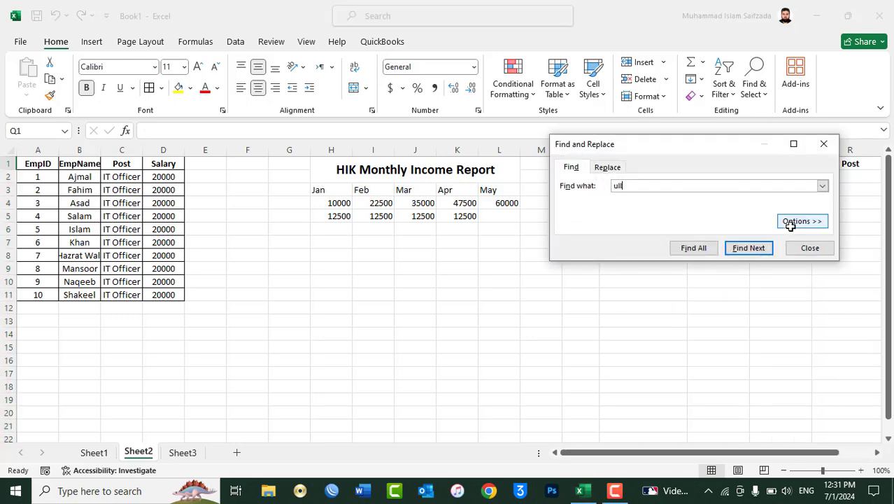
key("Escape")
type("Full name")
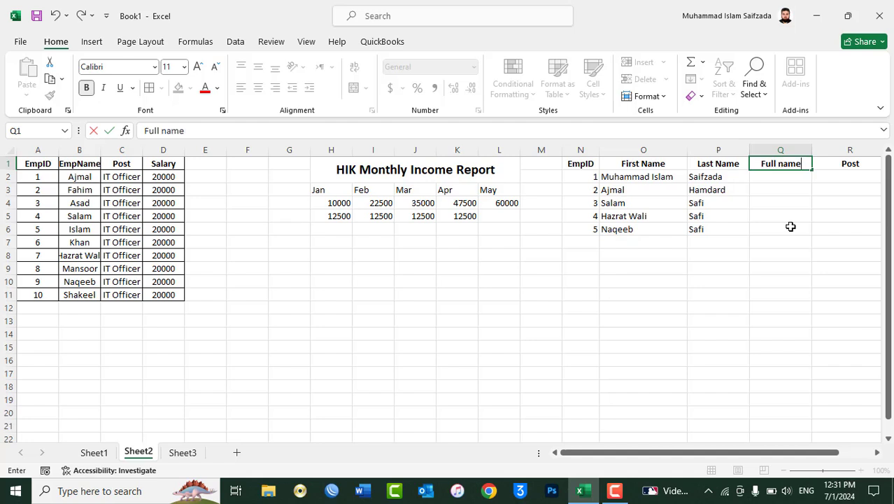
key("Return")
- Widen column Q and enter the first employee's full name in Q2
left_click_drag(812, 149, 837, 149)
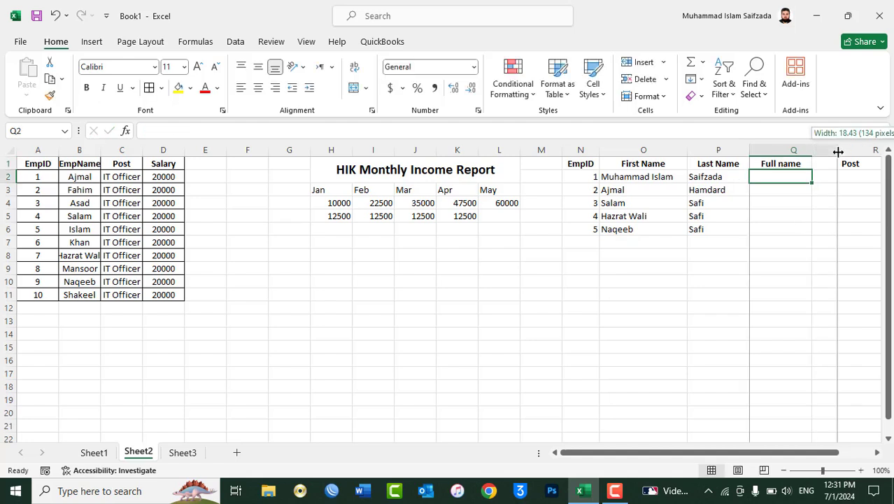
type("Muh")
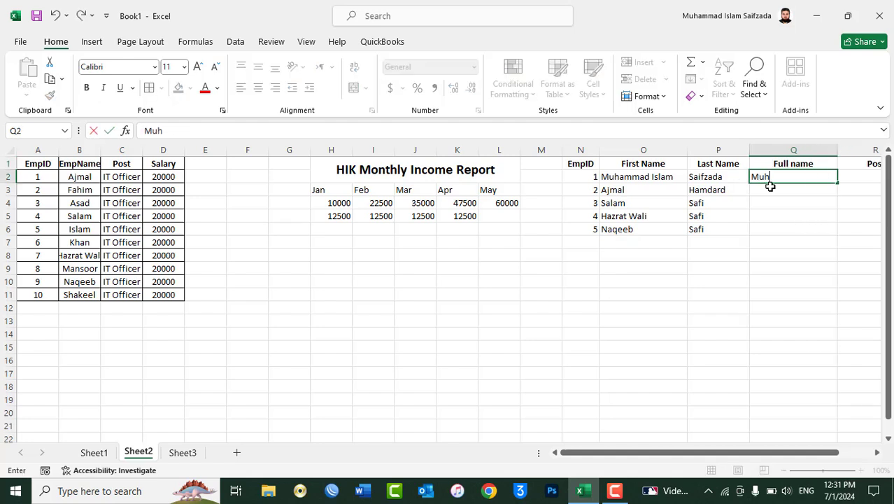
type("ammad Islam Saif")
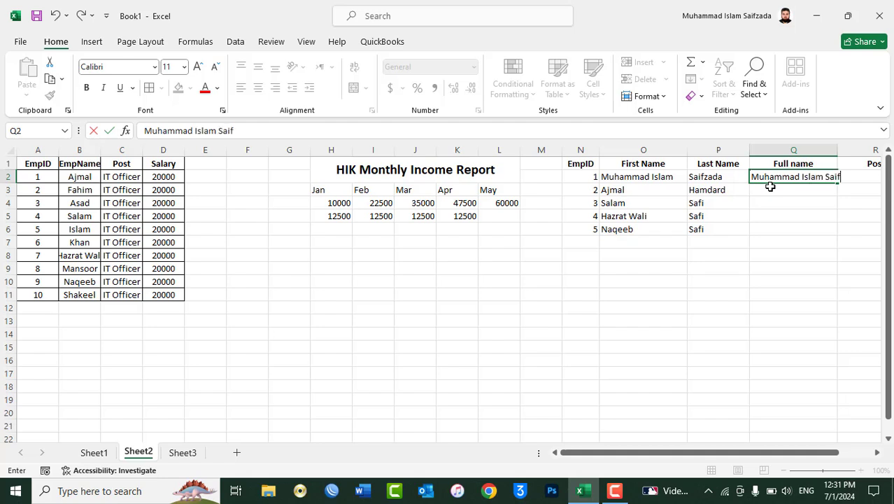
type("zad")
type("a")
key("Return")
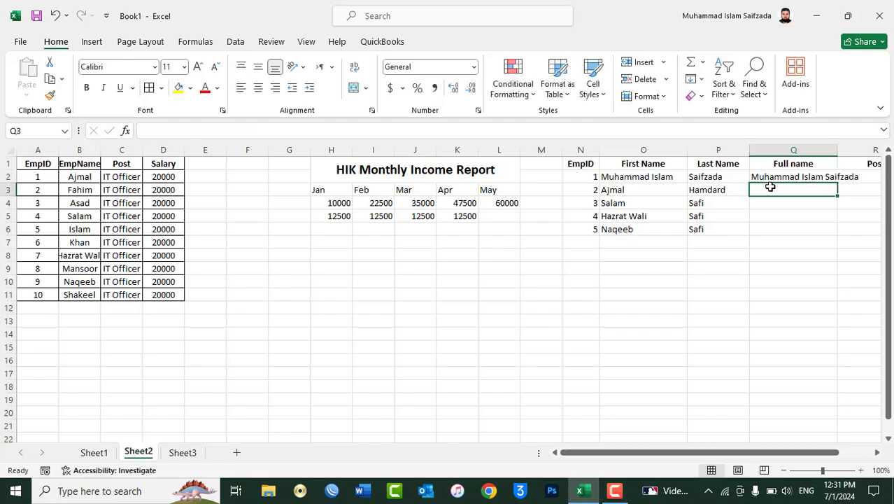
left_click_drag(837, 152, 860, 155)
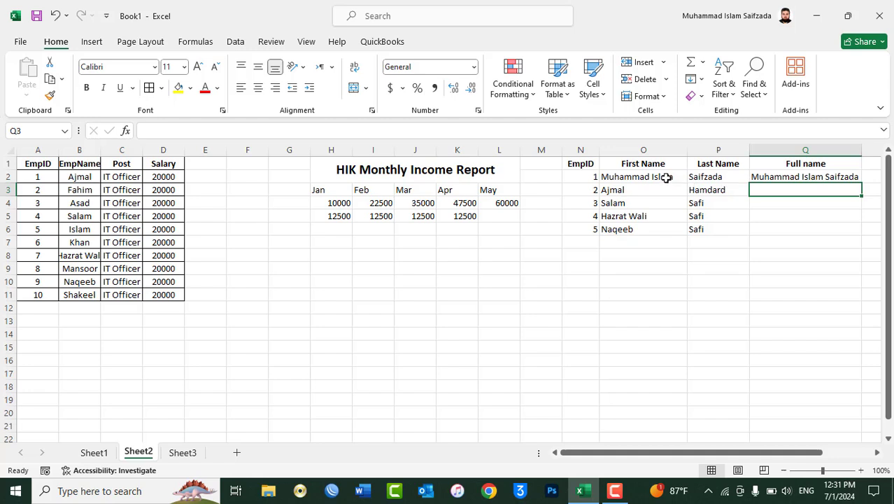
- Flash Fill Q2:Q6 to complete the other four employees' full names
left_click_drag(771, 178, 768, 226)
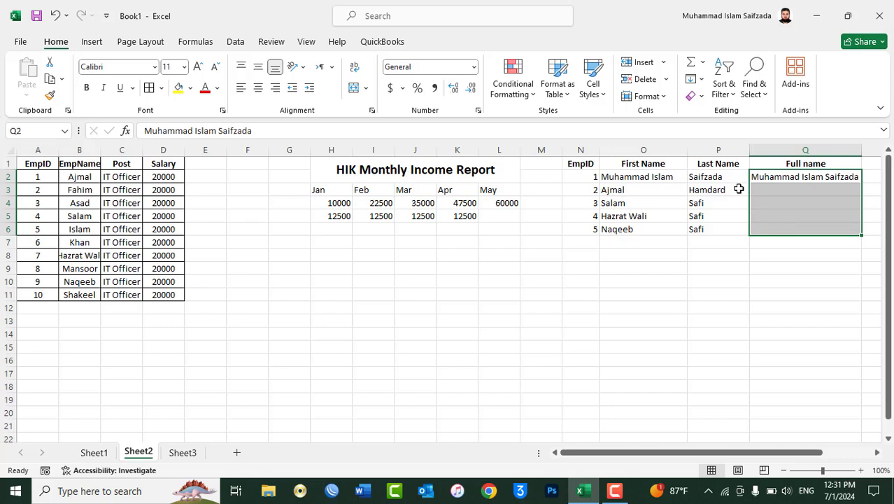
left_click(697, 79)
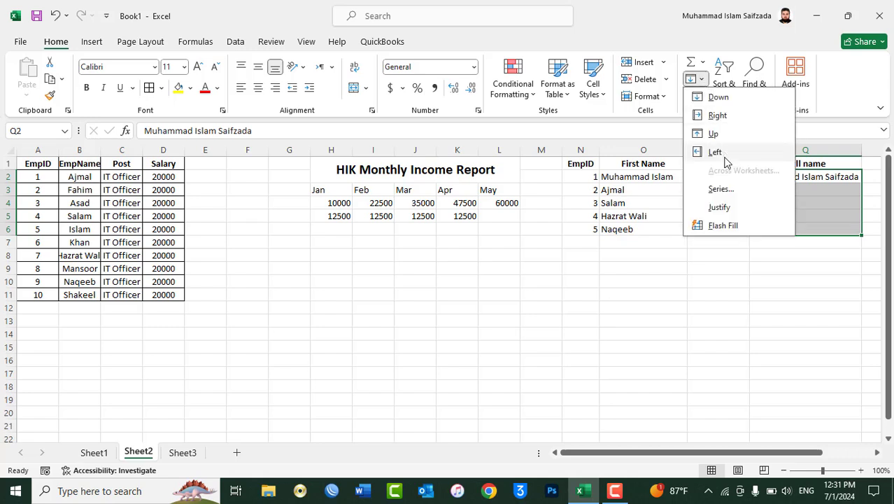
left_click(728, 225)
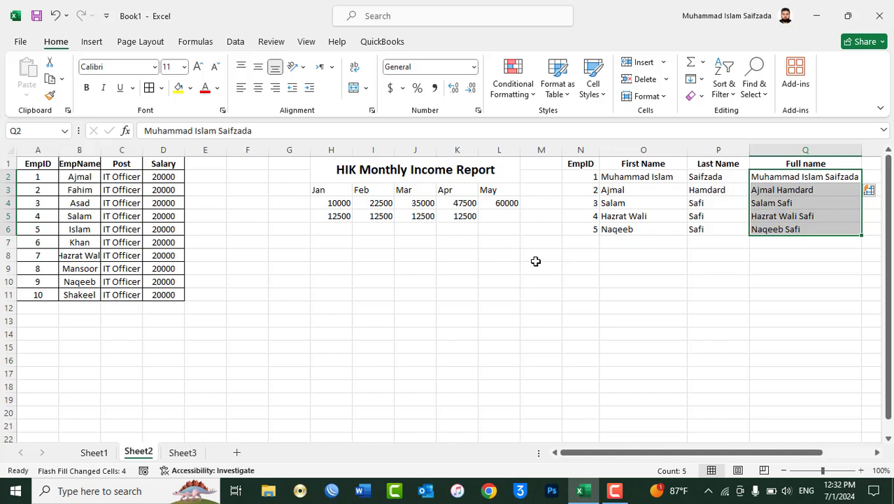
- Select L7 and open then dismiss the Fill and Clear menus without changes
left_click(480, 242)
left_click(697, 81)
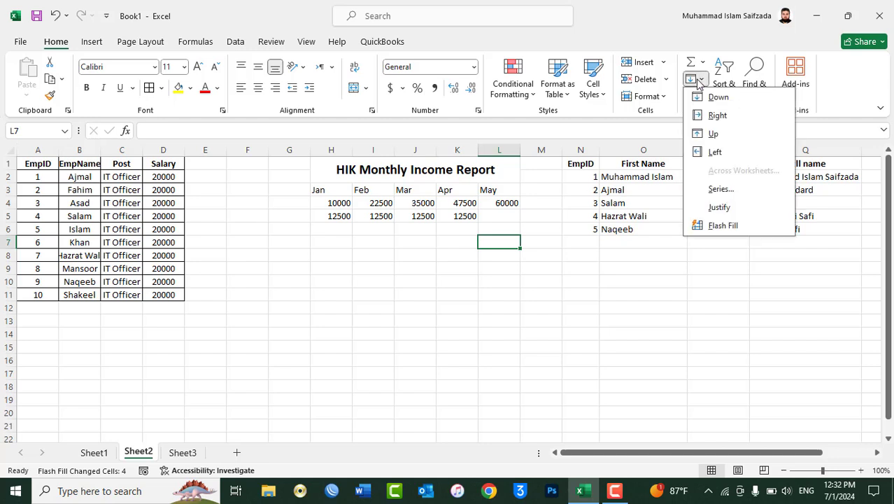
left_click(729, 259)
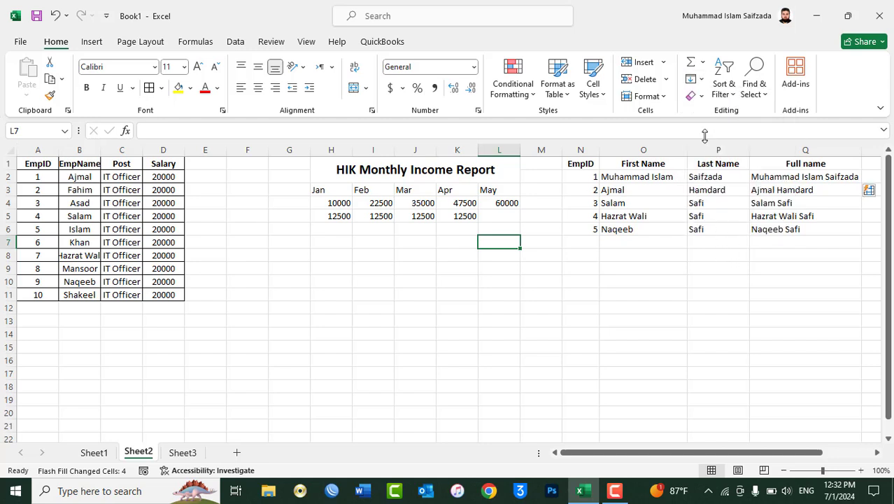
left_click(702, 97)
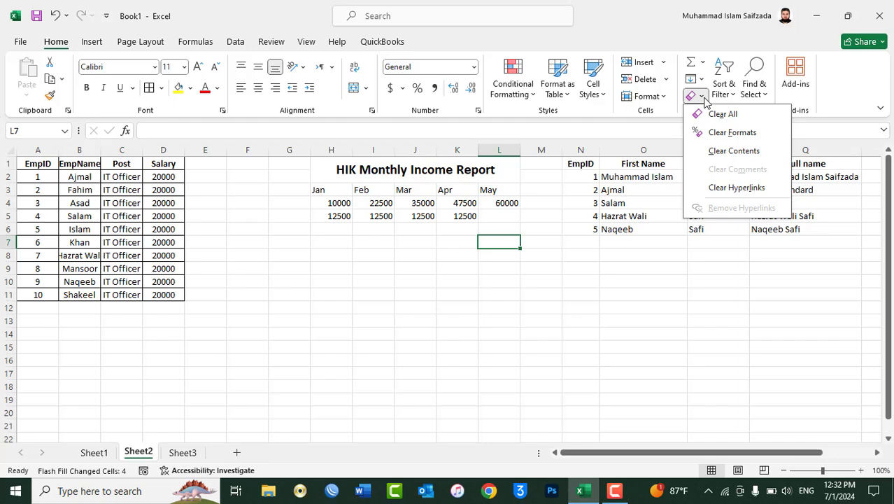
left_click(704, 102)
left_click(415, 255)
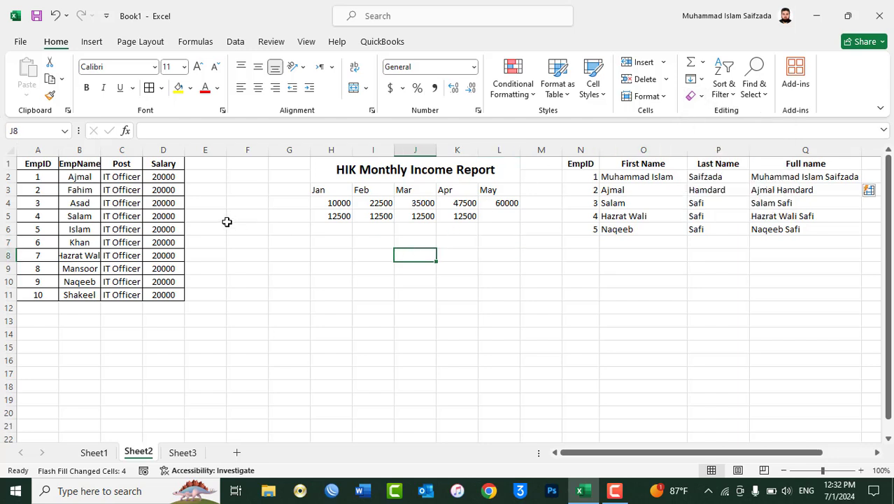
mouse_move(163, 164)
left_mouse_down()
mouse_move(52, 232)
mouse_move(40, 294)
left_mouse_up()
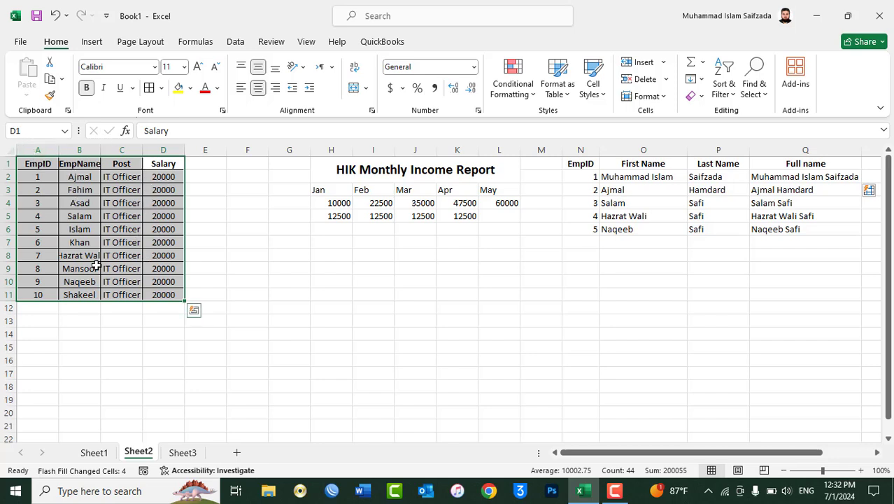
left_click(698, 98)
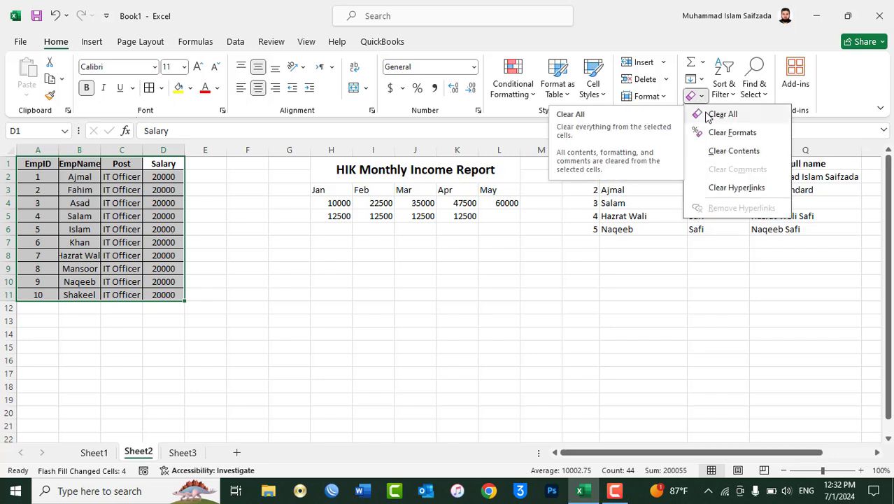
left_click(721, 114)
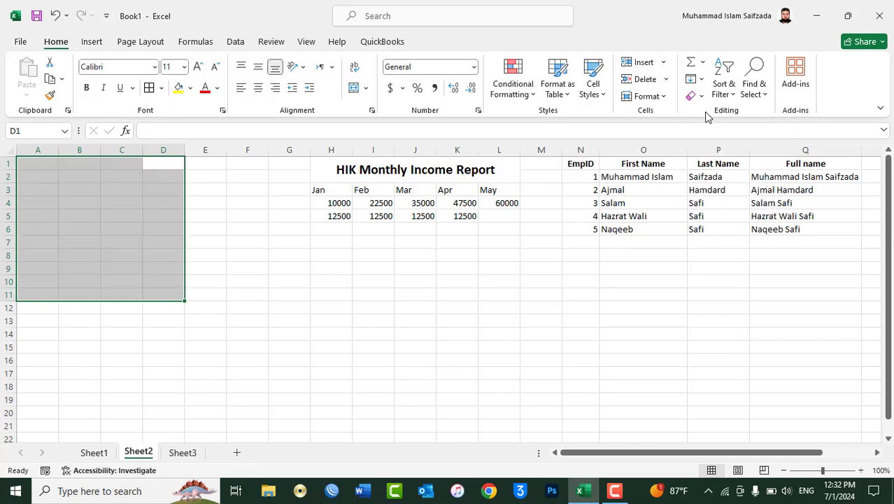
left_click(234, 268)
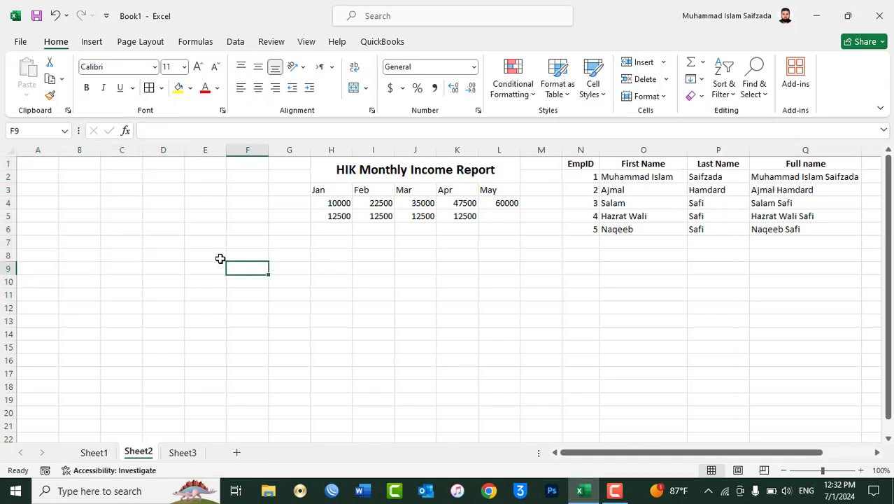
key("ctrl+z")
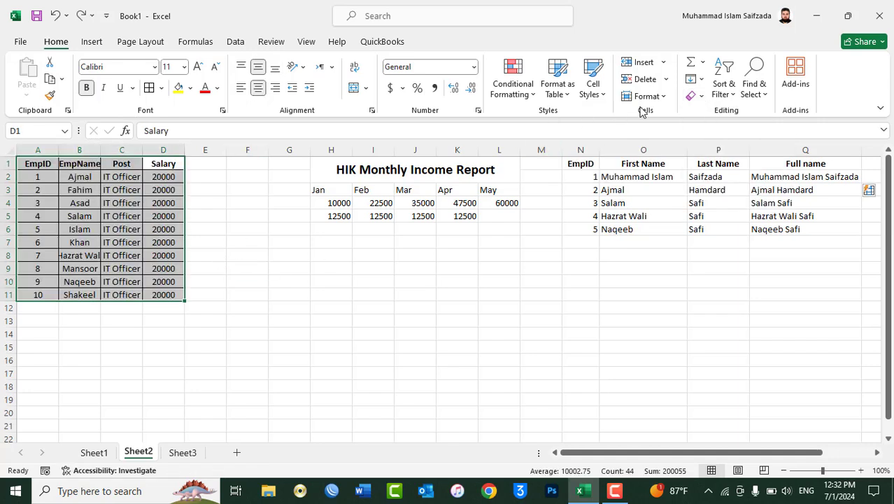
left_click(696, 96)
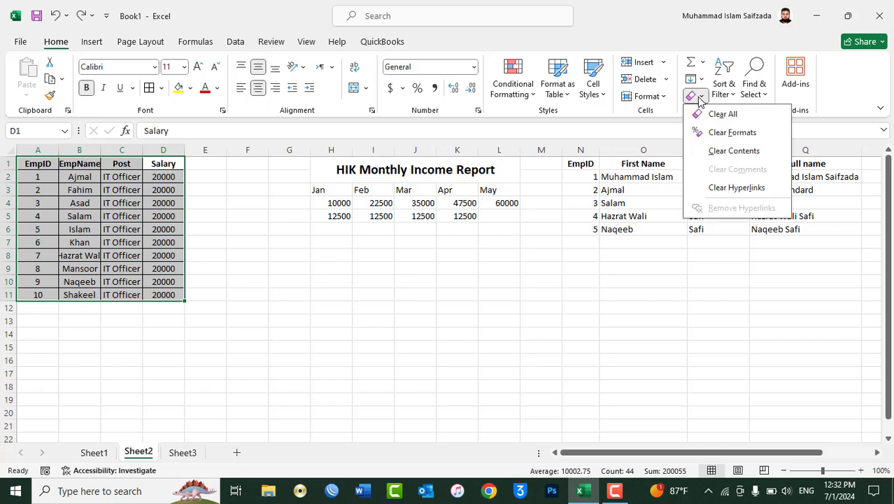
left_click(708, 135)
left_click(254, 281)
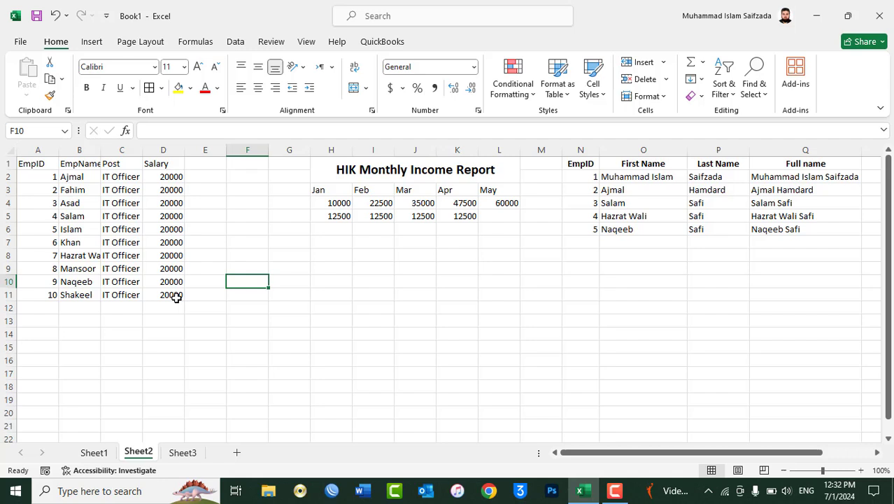
left_click_drag(176, 297, 43, 164)
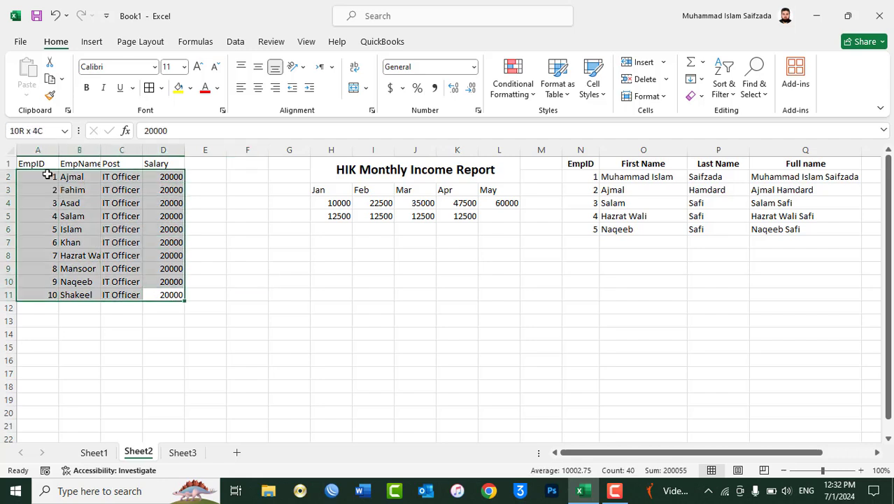
key("ctrl+z")
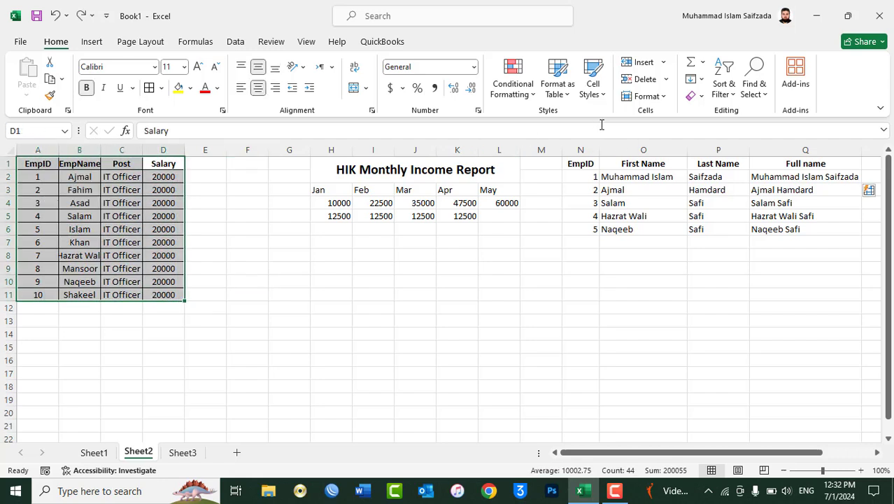
left_click(697, 97)
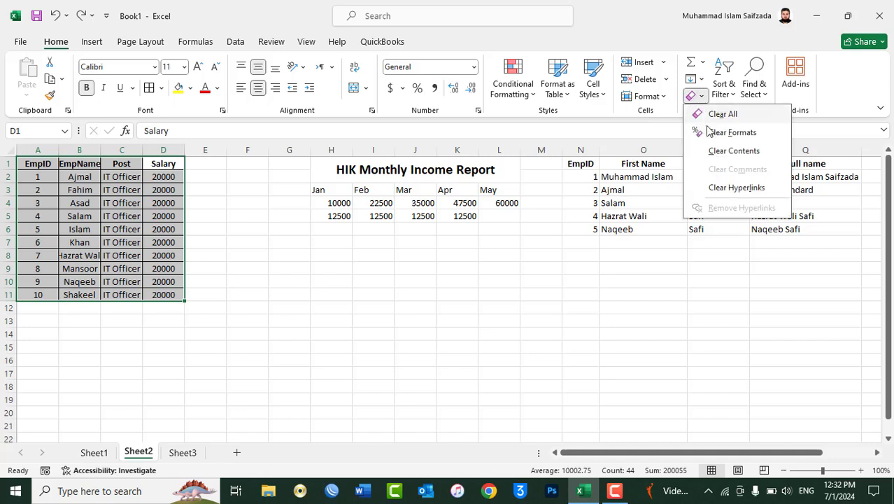
left_click(708, 151)
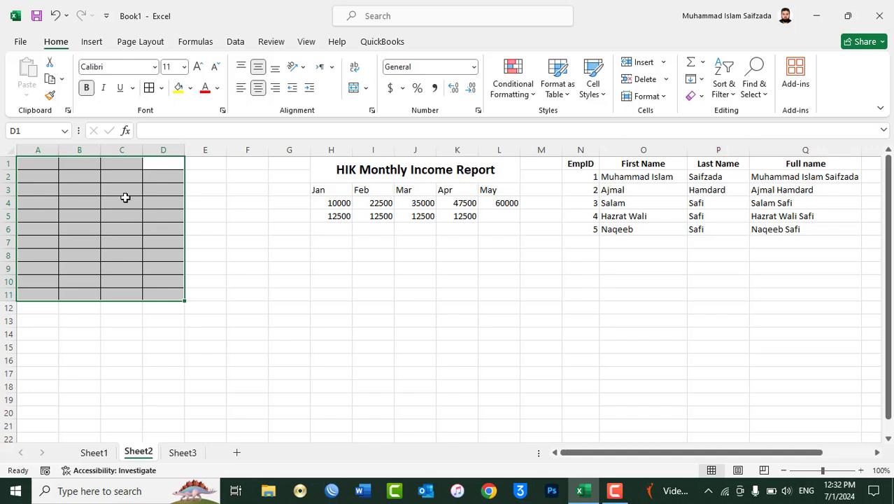
key("ctrl+z")
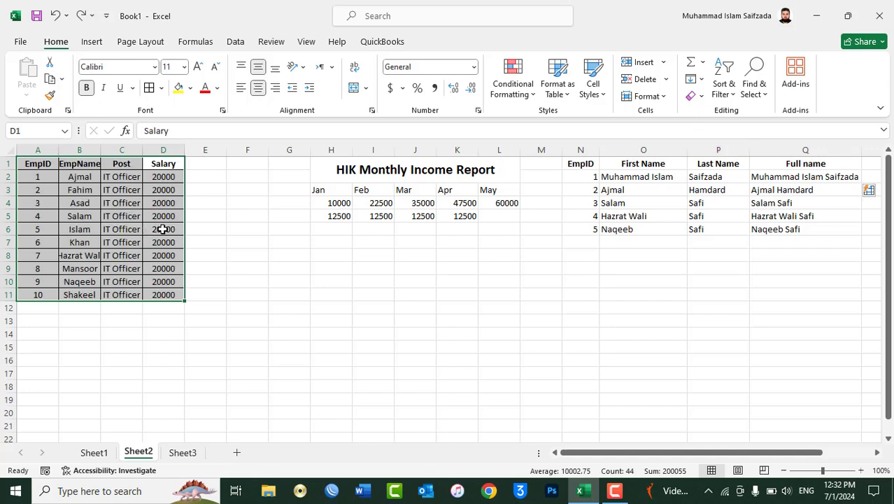
left_click(696, 95)
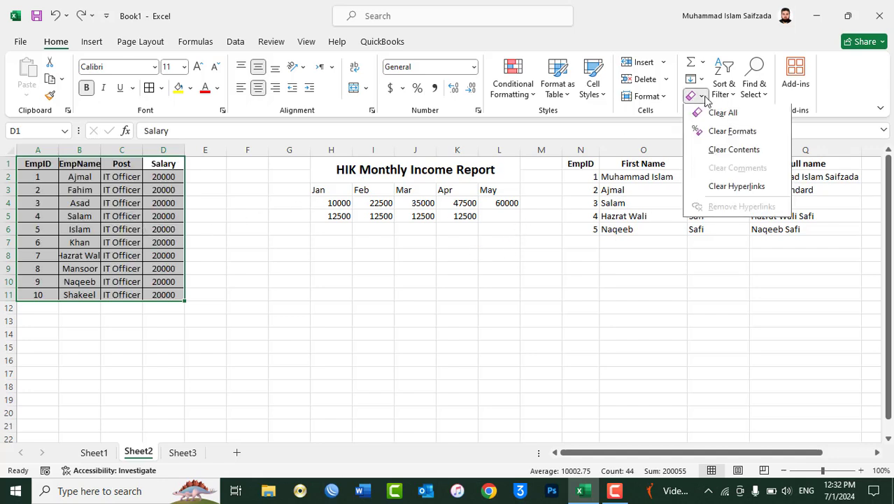
key("Escape")
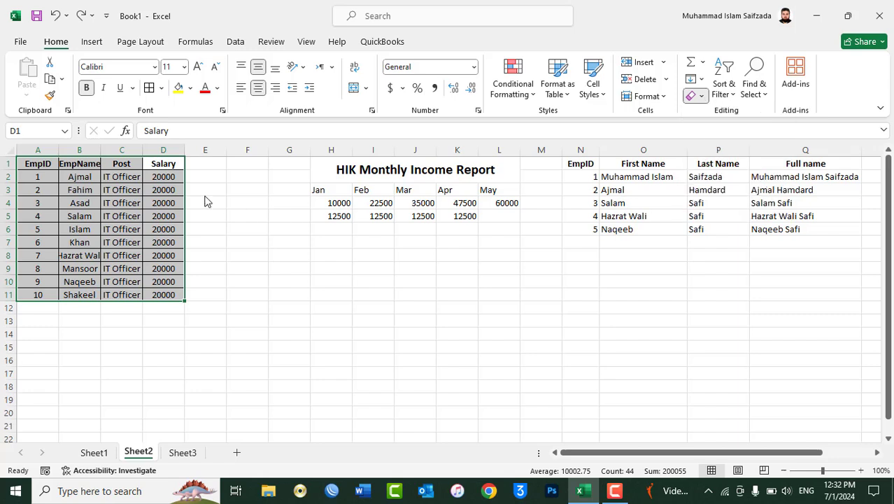
- Widen column B for the longest name and comment A1: EmpID means Employee ID Number
left_click(164, 162)
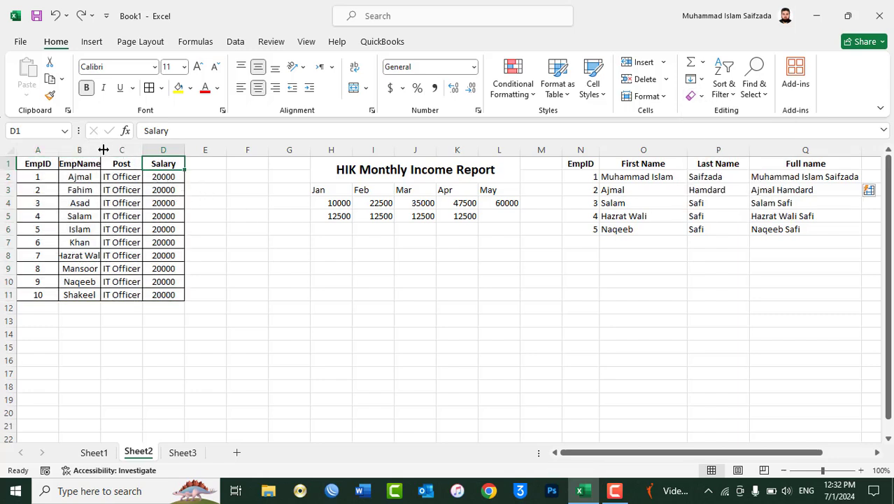
left_click_drag(101, 150, 117, 150)
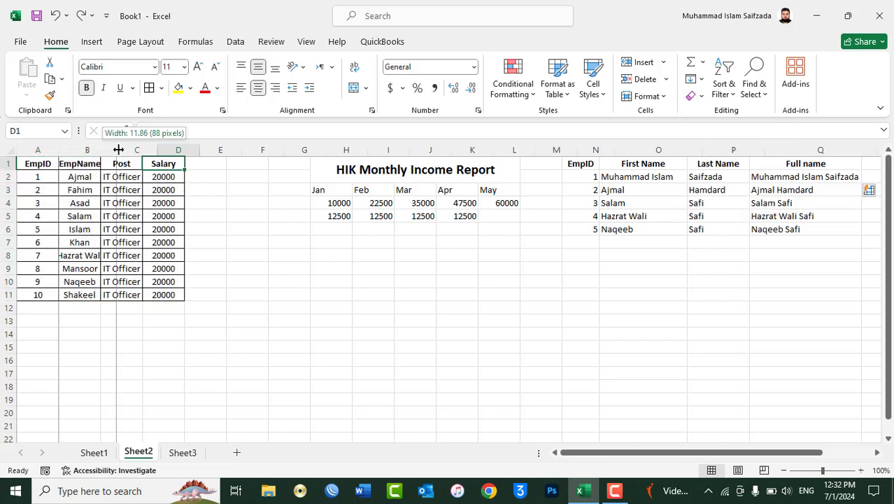
left_click(44, 164)
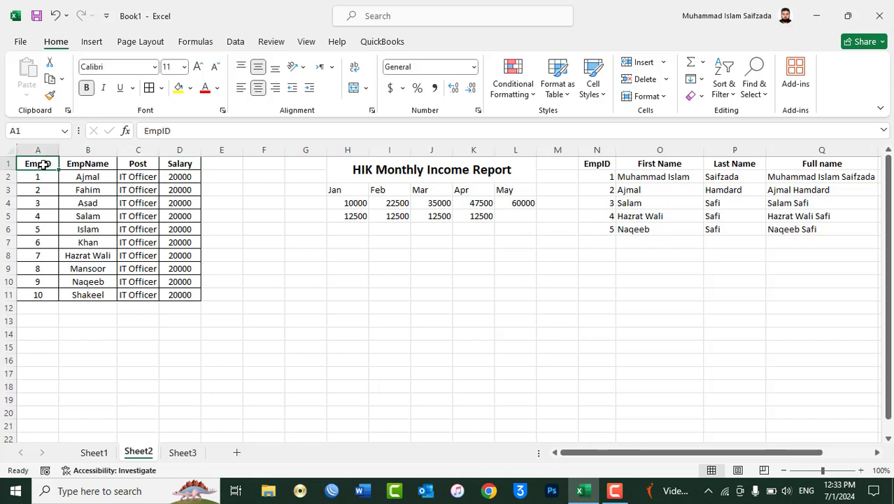
right_click(44, 164)
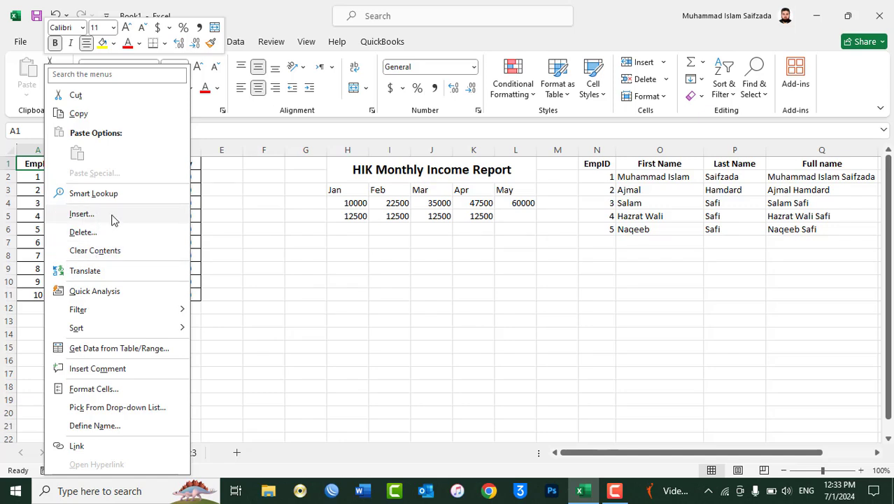
left_click(77, 369)
type("EmpID Mean Employee ID Number")
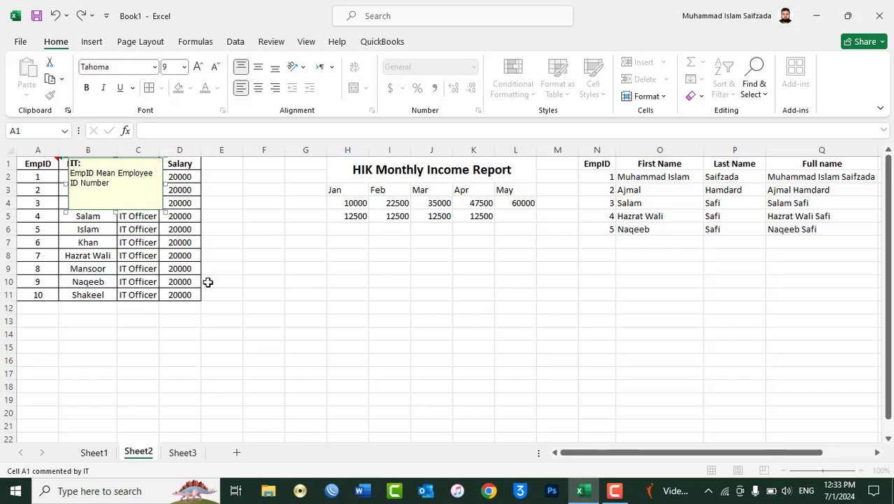
left_click(207, 282)
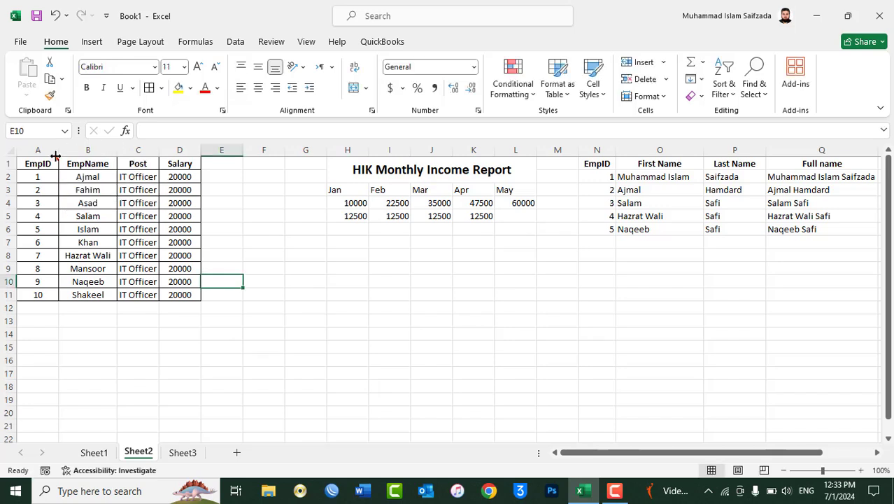
- Apply Clear Comments to A1:D11 to remove the EmpID note, then select D1
mouse_move(40, 165)
left_mouse_down()
mouse_move(159, 292)
mouse_move(176, 294)
left_mouse_up()
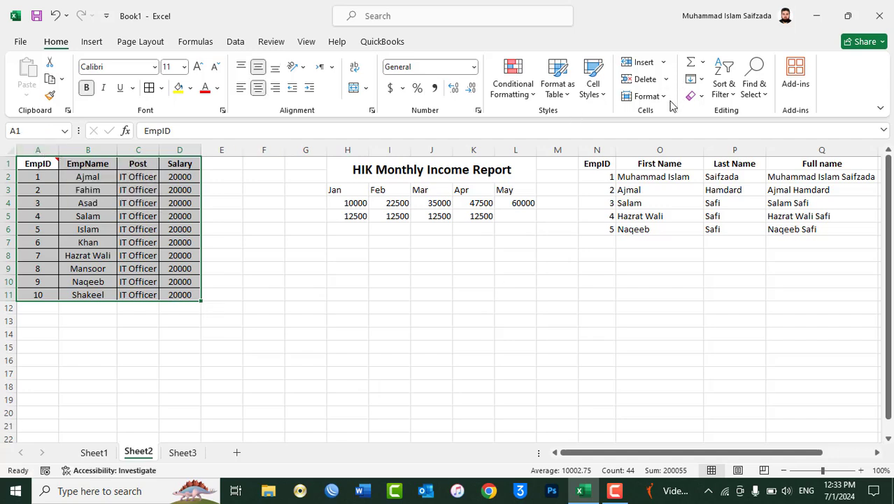
left_click(694, 96)
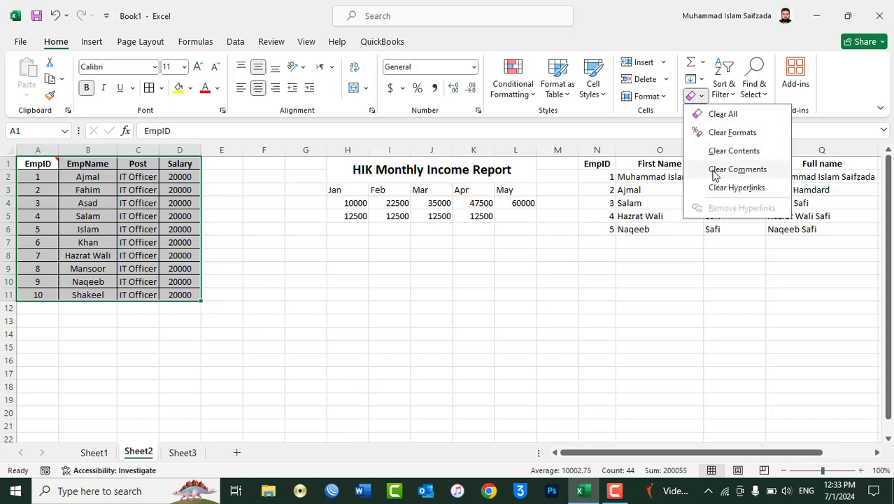
left_click(737, 170)
left_click(161, 176)
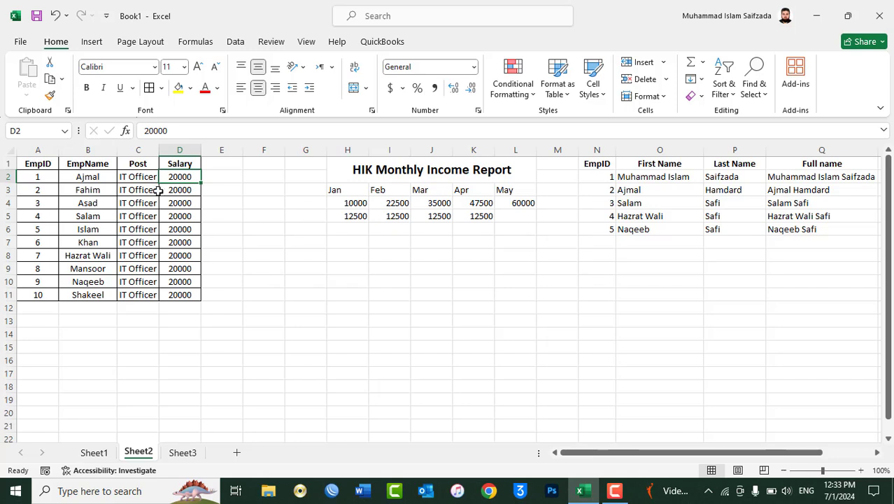
left_click(171, 164)
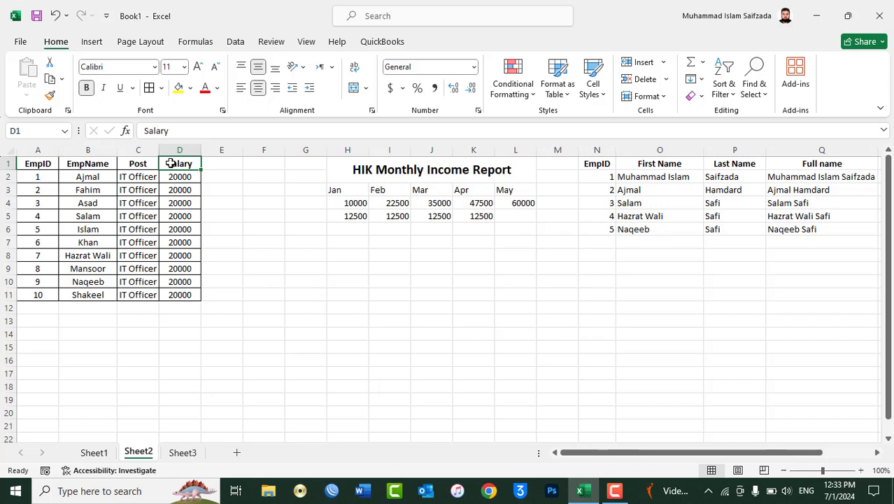
- Link the Salary header D1 to Sheet3 as a place in this document
right_click(170, 163)
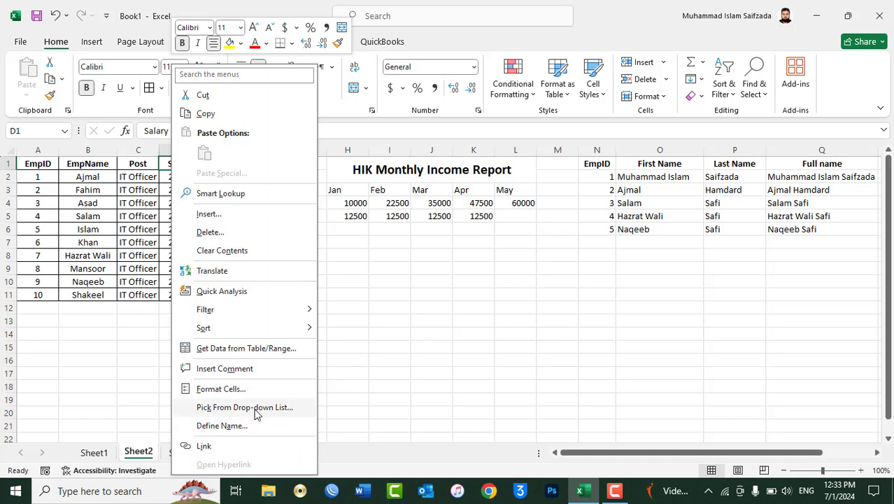
mouse_move(305, 334)
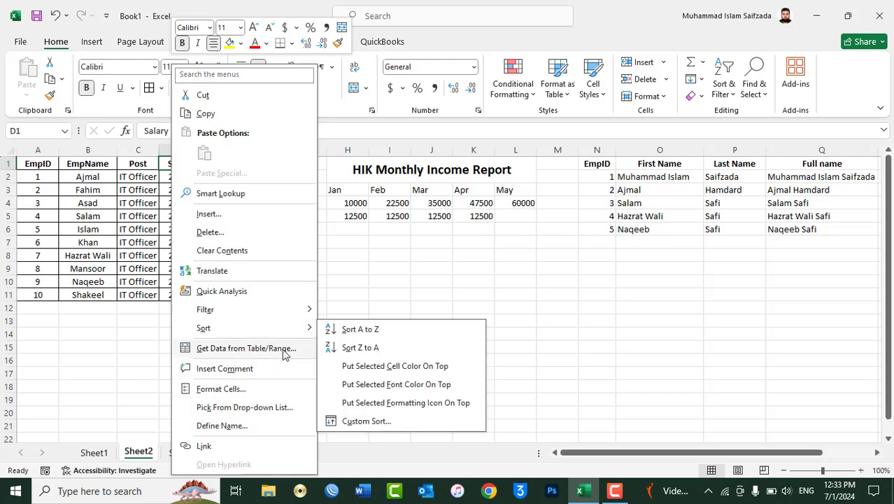
left_click(210, 448)
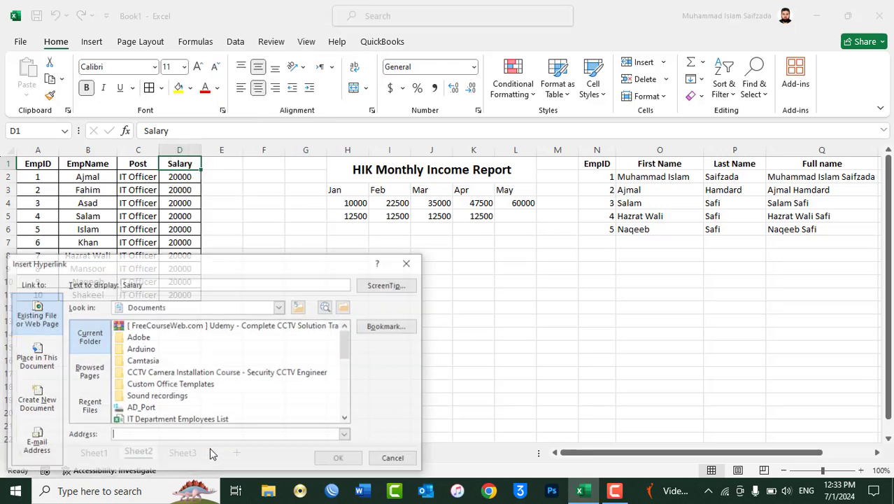
mouse_move(228, 264)
left_mouse_down()
mouse_move(427, 245)
mouse_move(455, 230)
left_mouse_up()
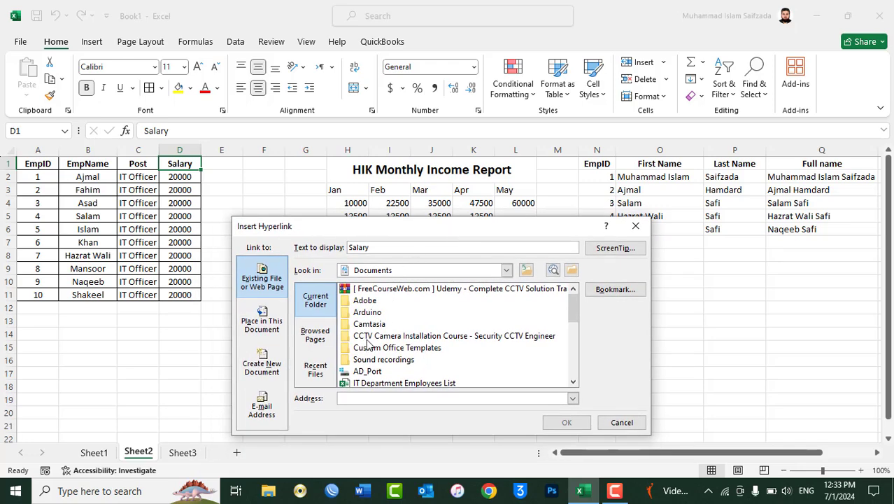
left_click(269, 324)
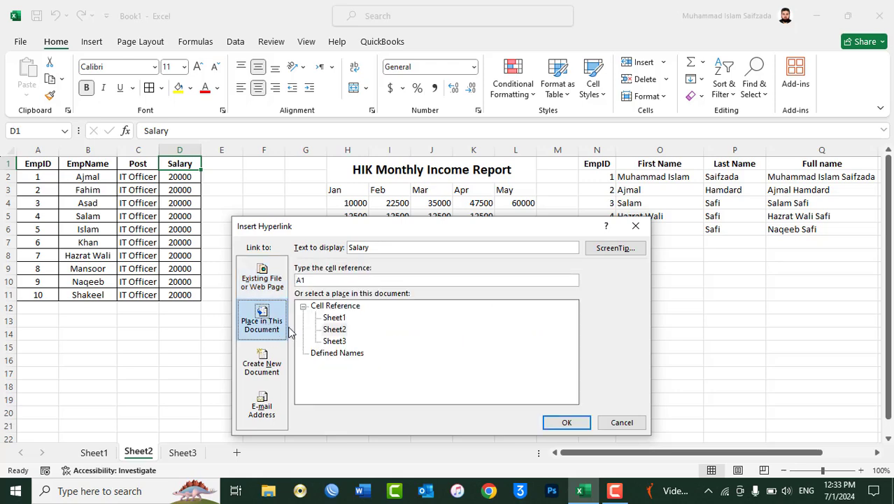
left_click(335, 341)
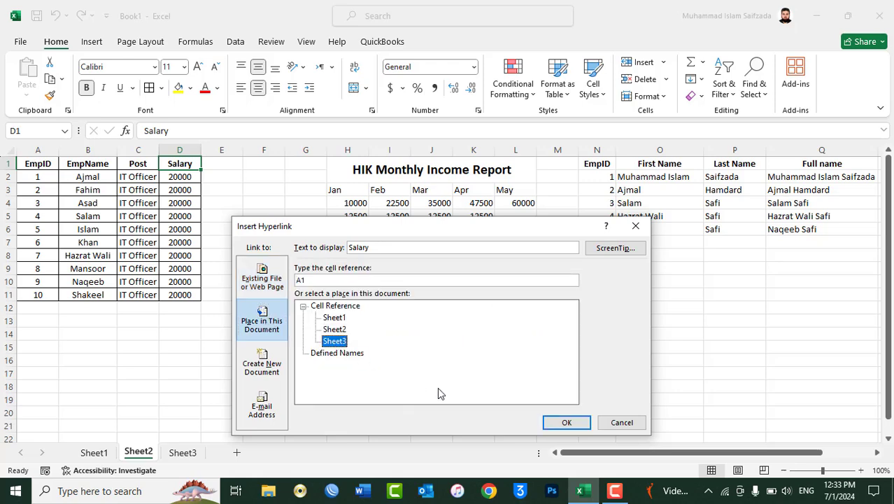
left_click(566, 424)
- Follow the Salary link to Sheet3, then return to Sheet2
left_click(228, 214)
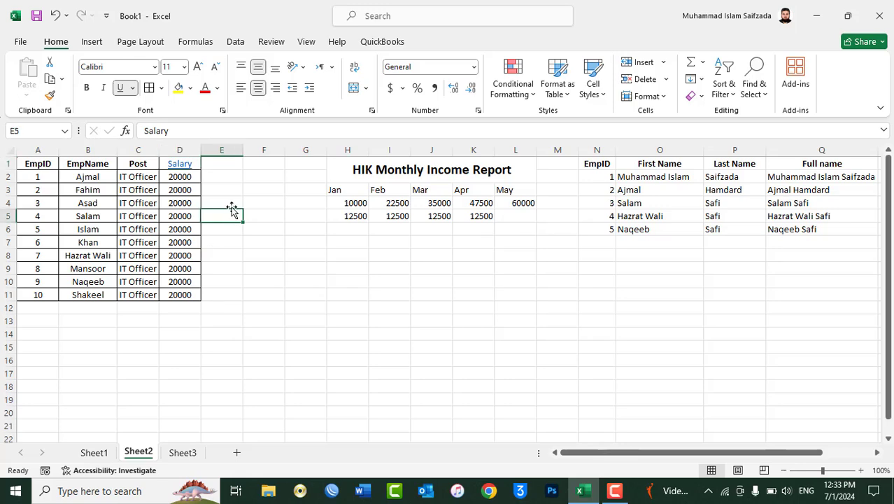
left_click(182, 167)
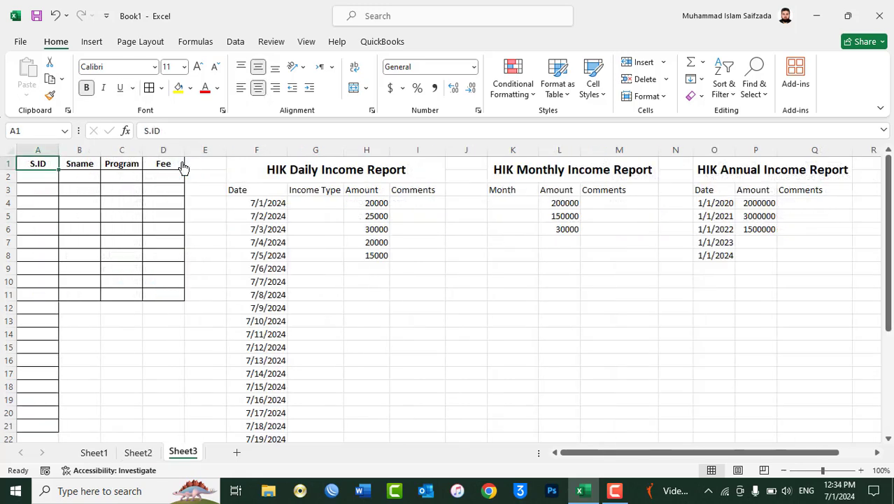
left_click(139, 452)
- Apply Clear Hyperlinks to the employee table A1:D11
left_click_drag(184, 297, 35, 163)
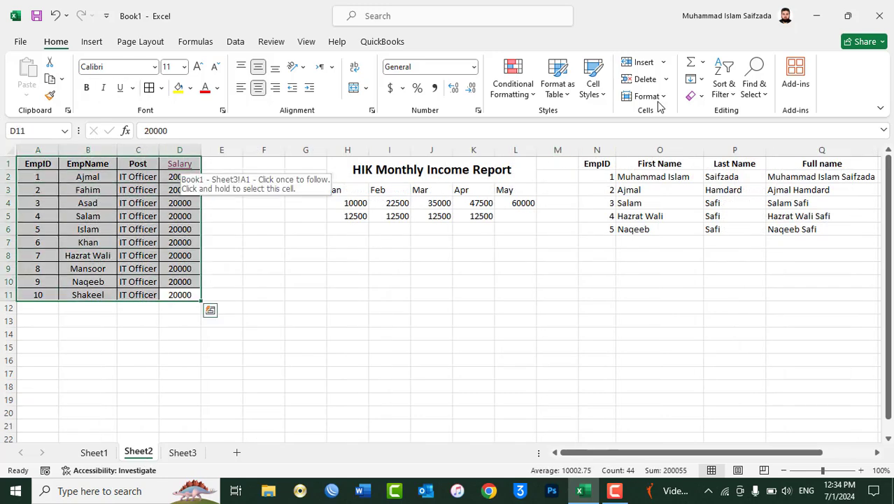
left_click(694, 96)
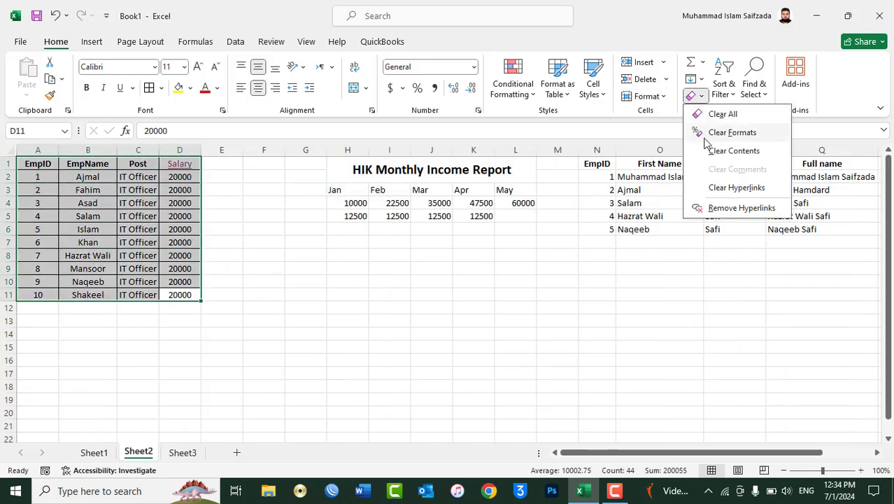
left_click(714, 189)
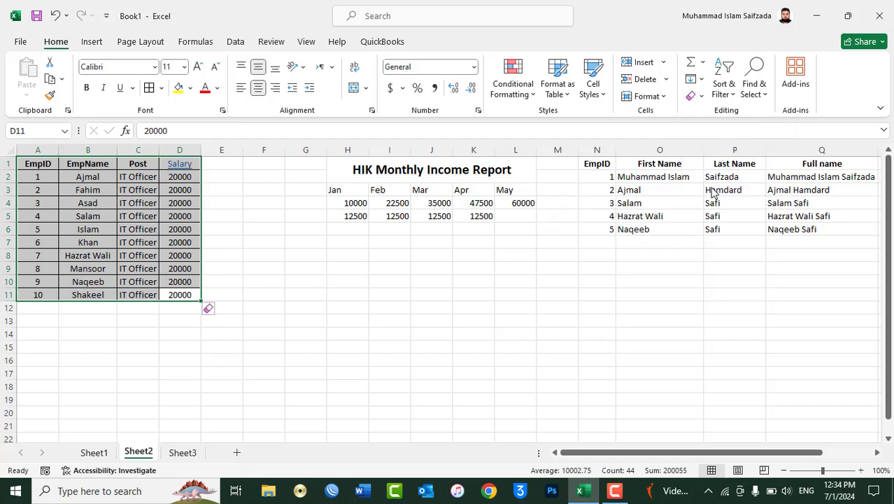
left_click(221, 202)
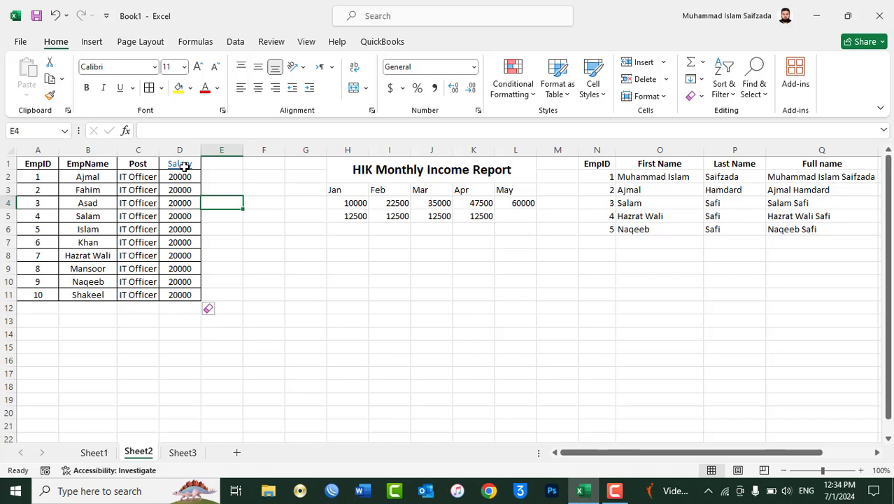
- Remove Hyperlinks from the table so Salary is plain text, then refresh the desktop
left_click(180, 164)
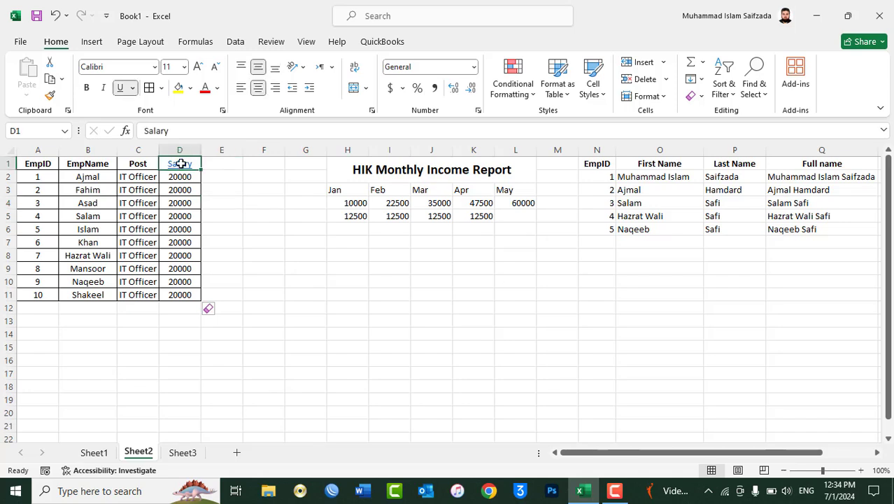
key("ctrl+a")
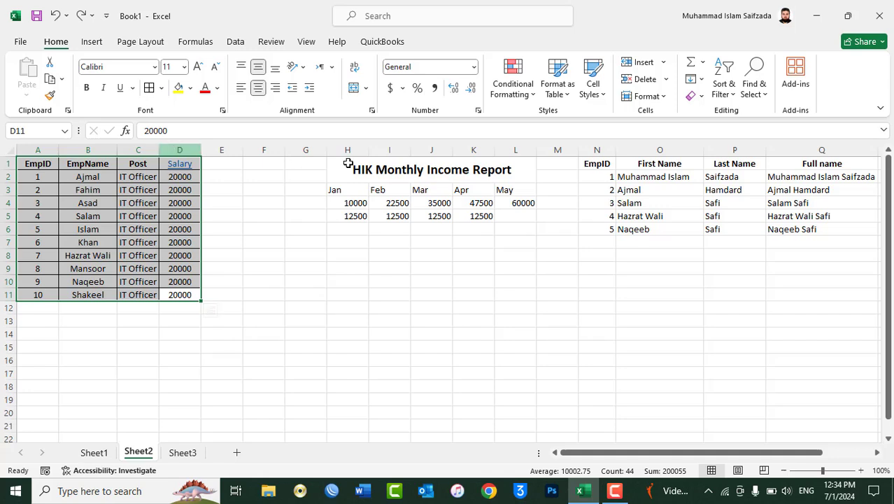
left_click(700, 96)
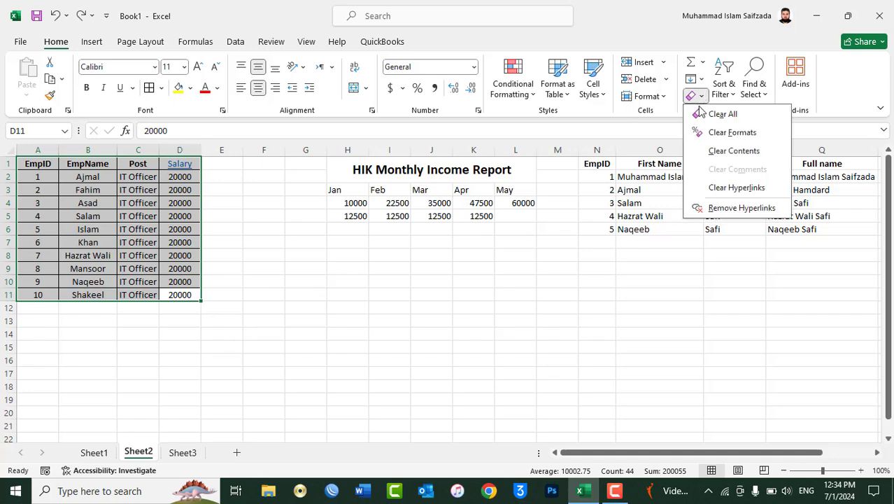
left_click(721, 209)
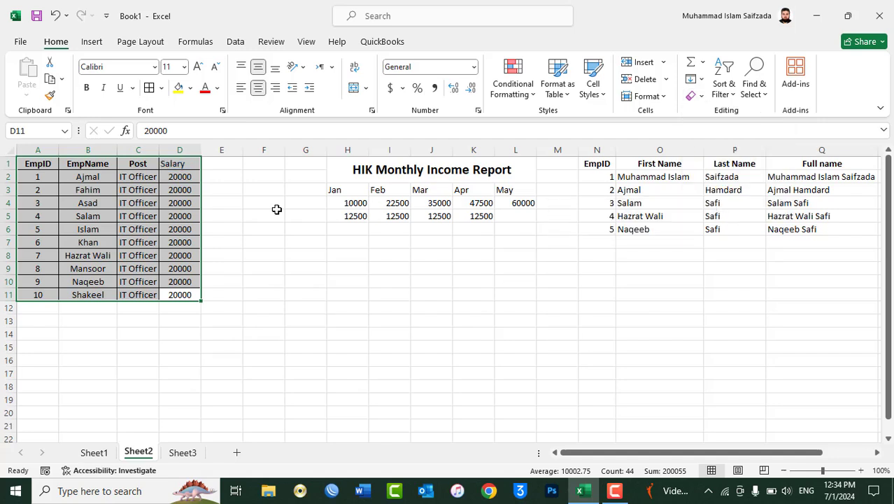
left_click(432, 269)
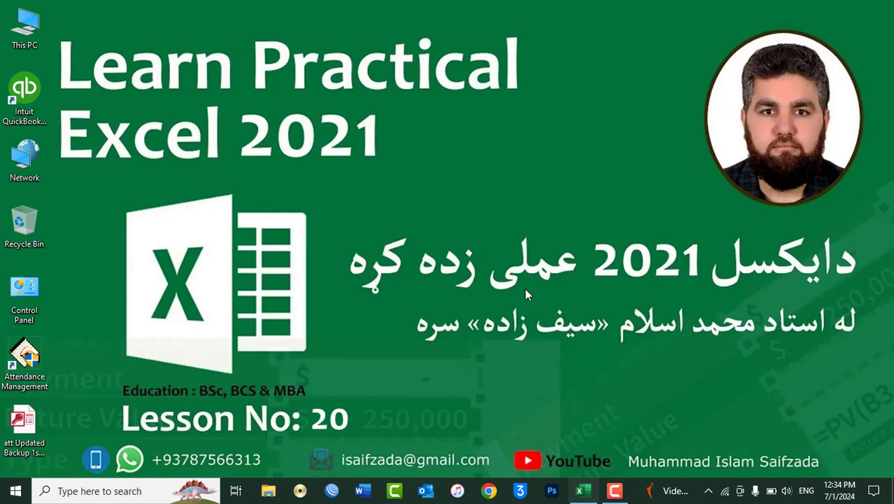
right_click(468, 126)
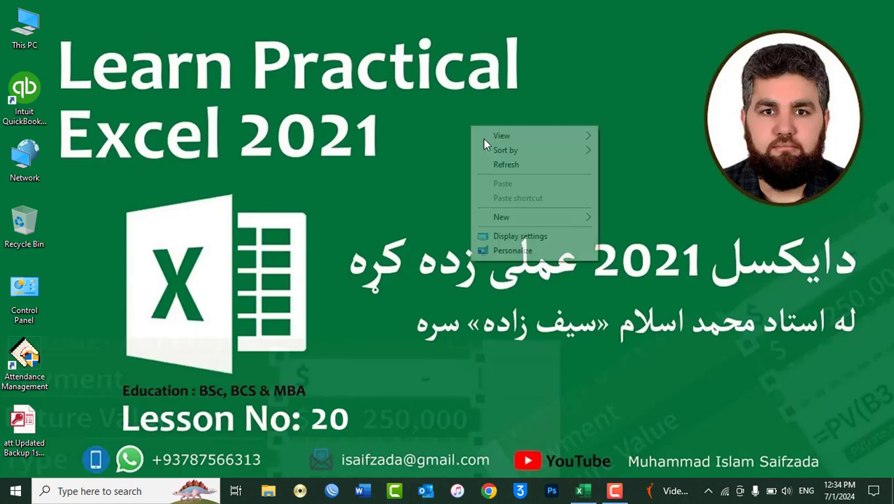
left_click(499, 168)
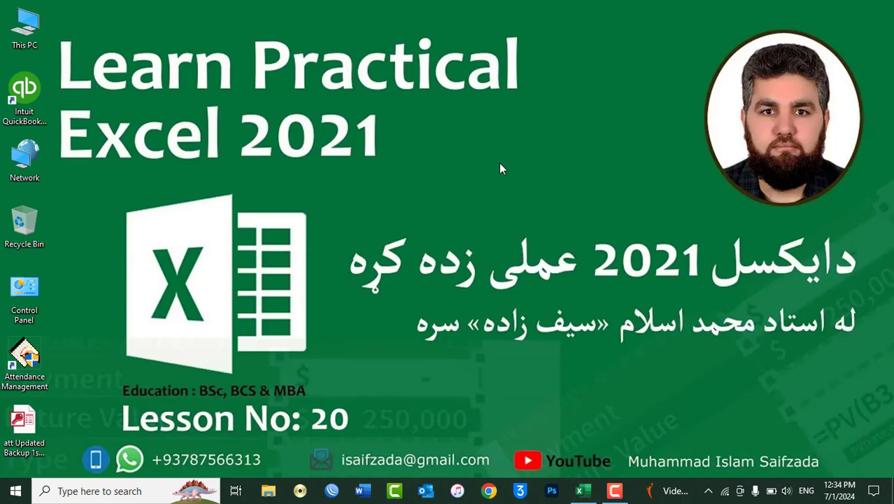